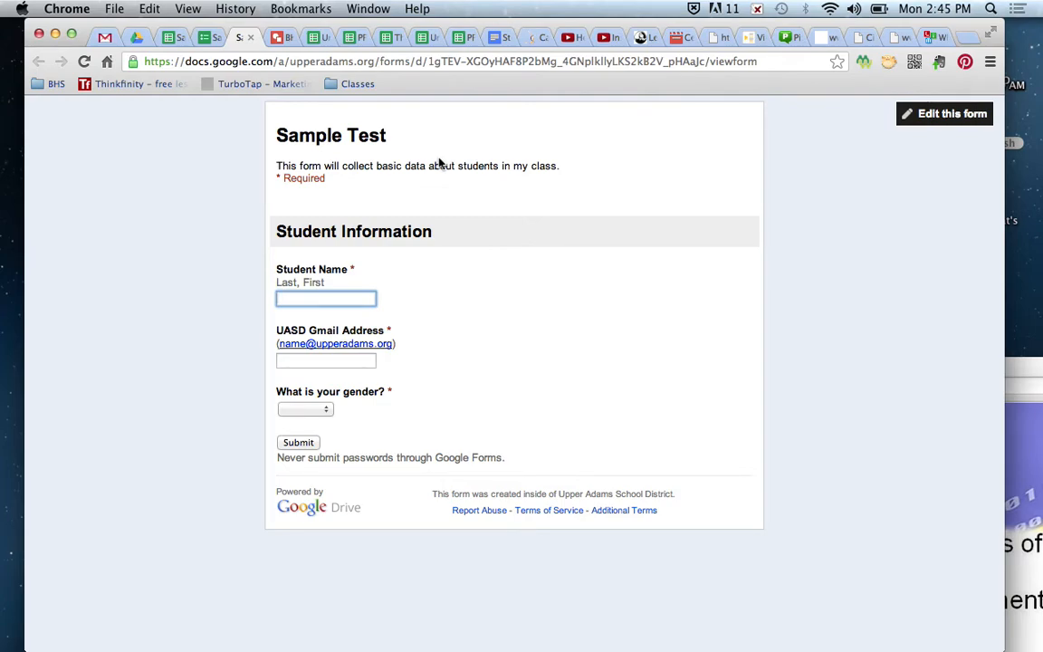
# - Bring up the Week 9 Forms folder in Drive and collapse the My Drive tree
pyautogui.click(135, 38)
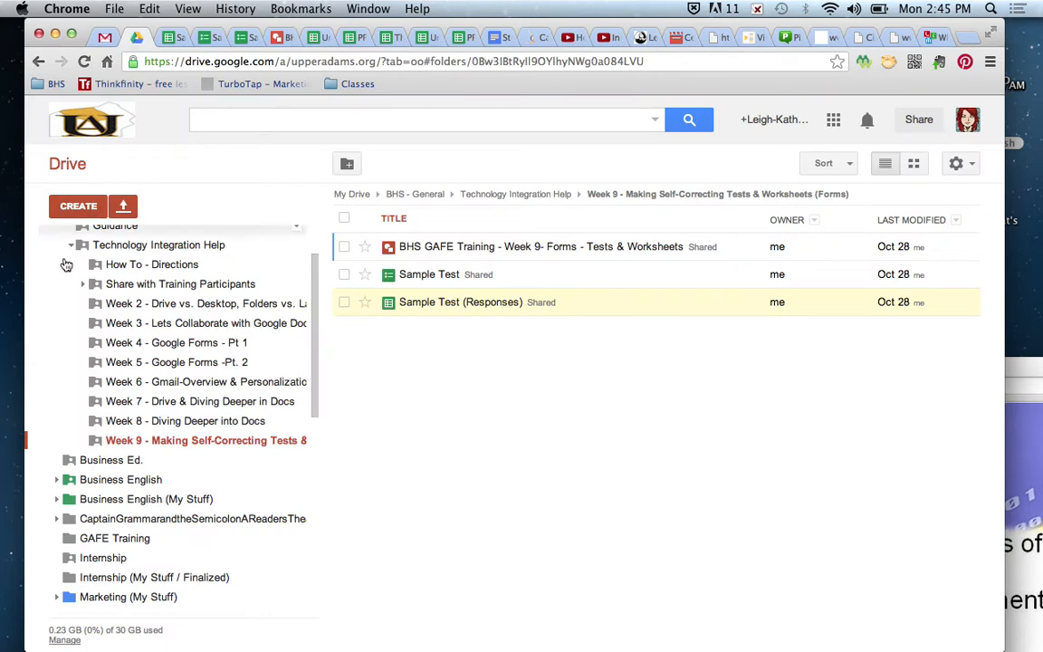
pyautogui.scroll(3, 63, 272)
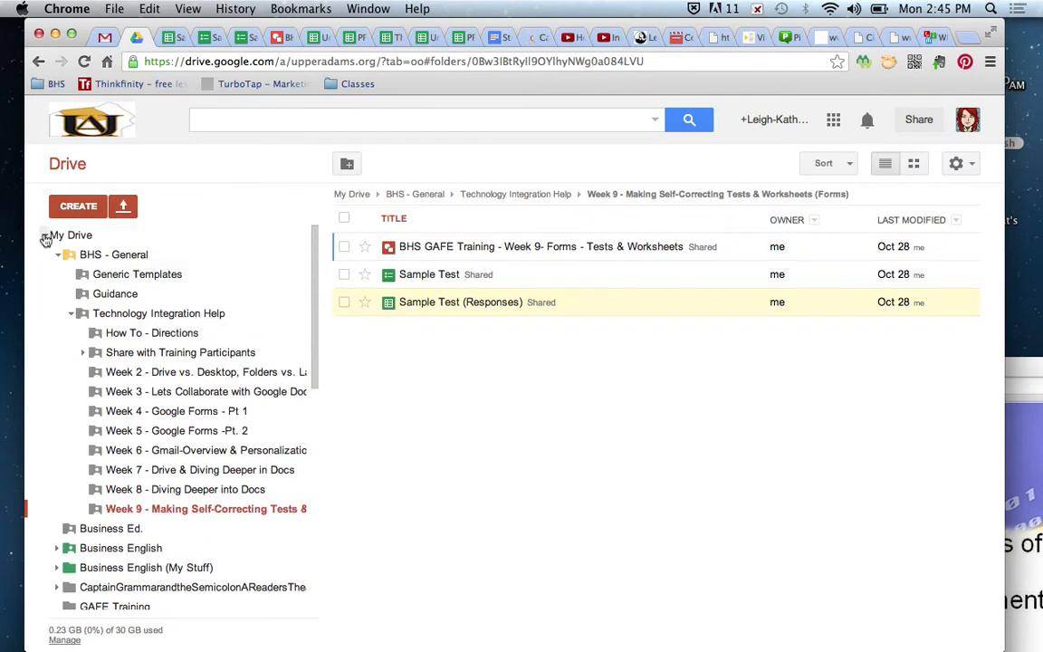
pyautogui.click(44, 236)
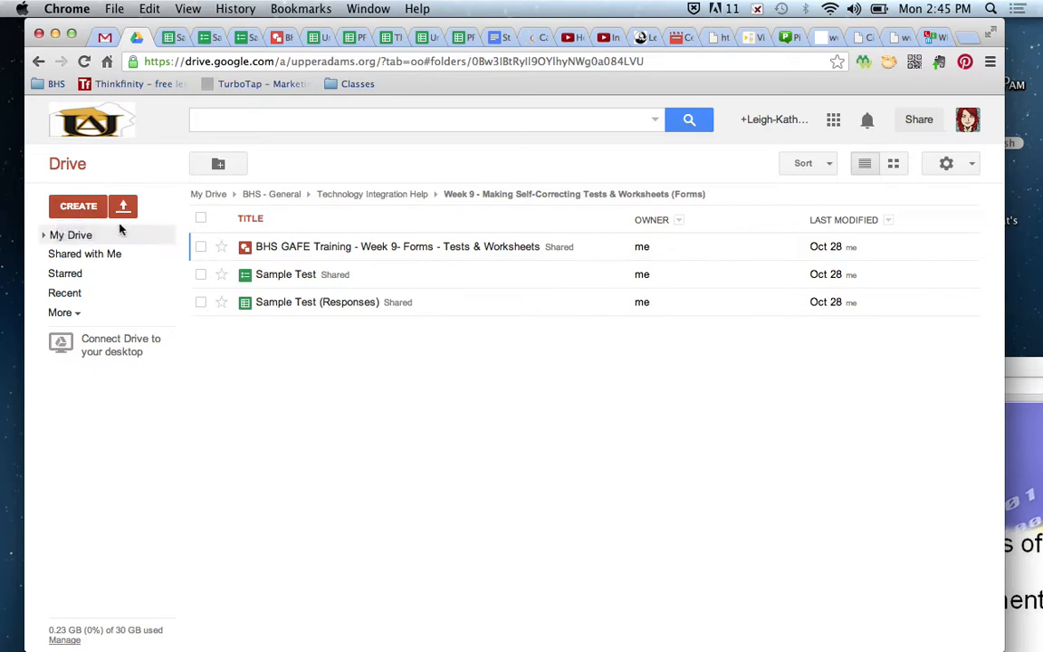
# - Create a new form in that folder, shared with the folder's permissions
pyautogui.click(79, 208)
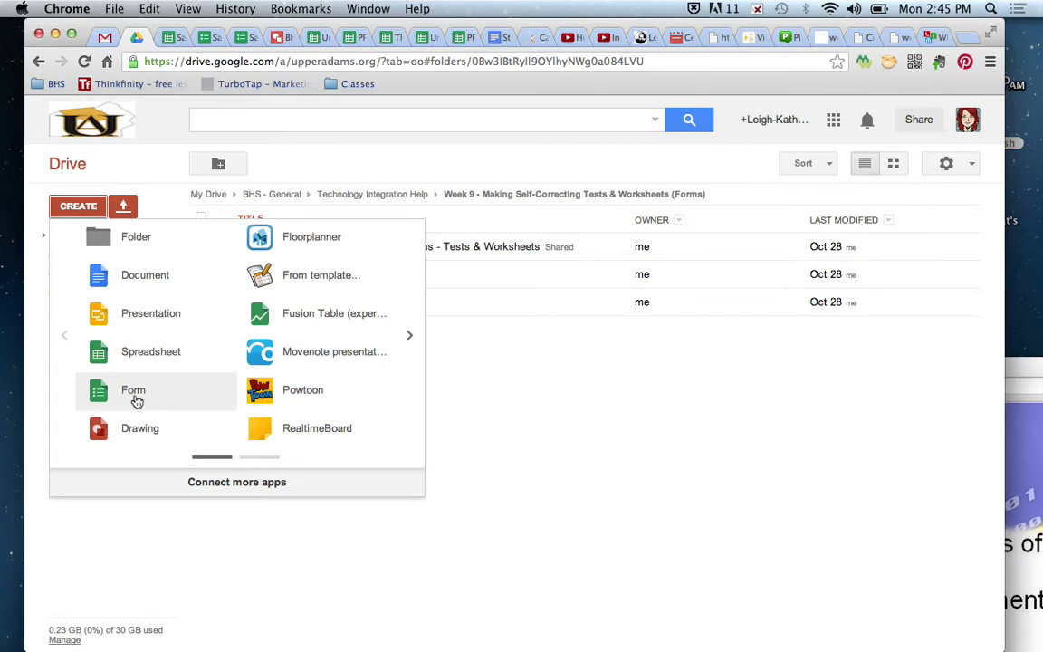
pyautogui.click(137, 402)
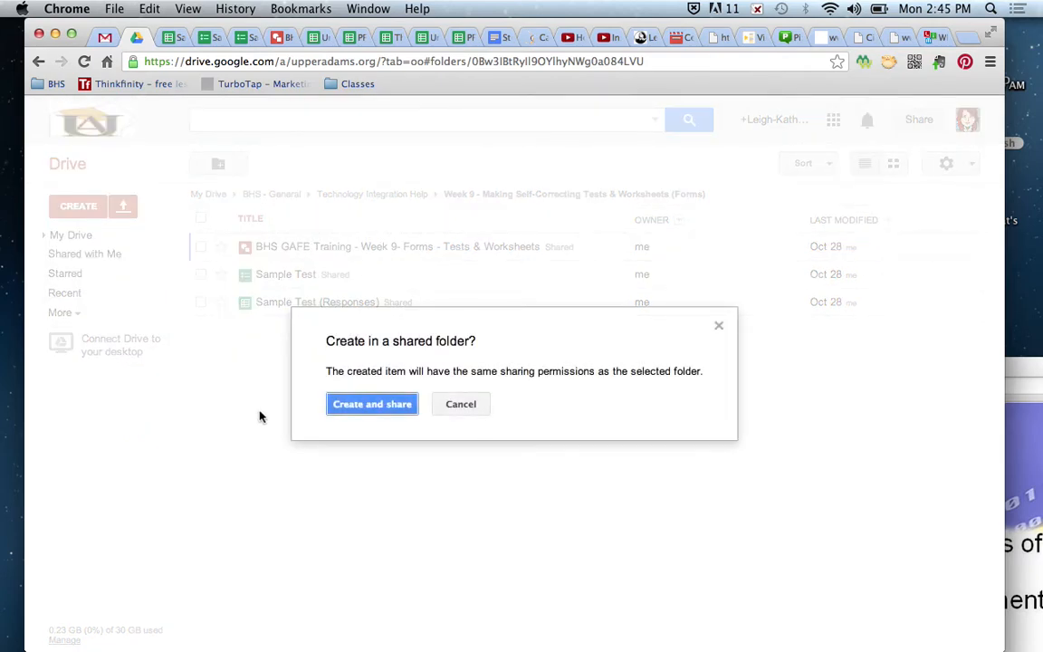
pyautogui.click(370, 405)
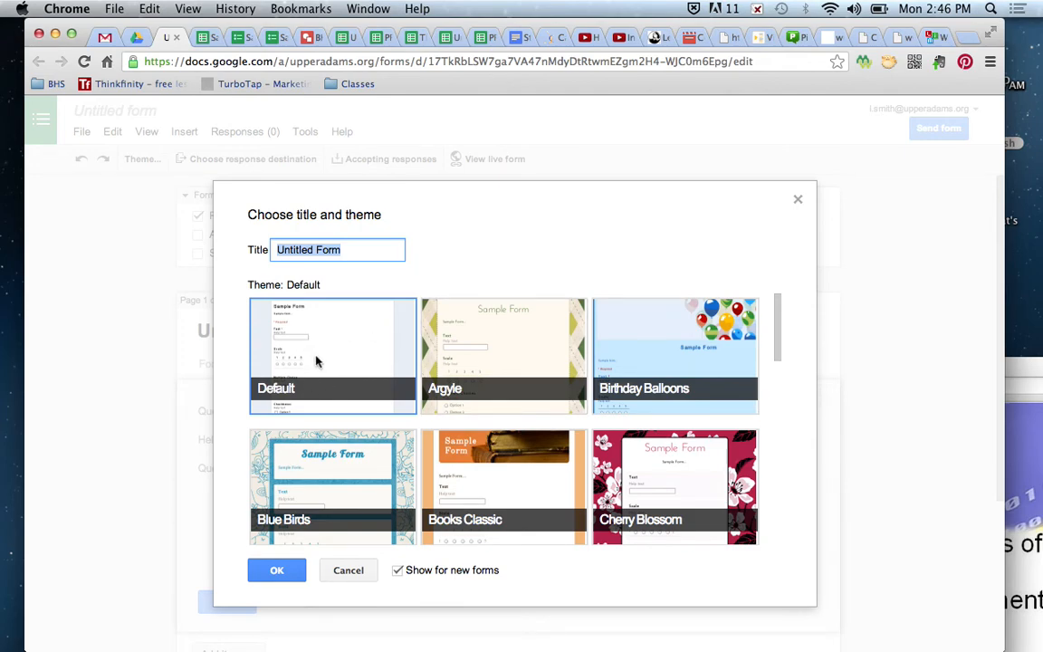
# - Apply the Cherry Blossom theme and retitle the Untitled Form as 'Simple Test'
pyautogui.click(675, 507)
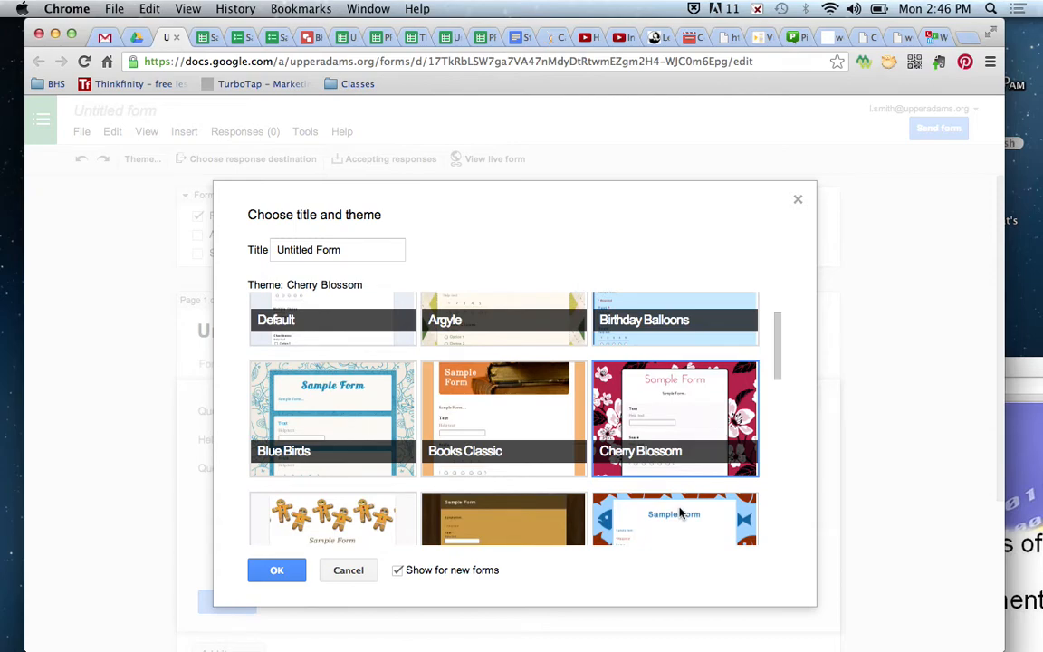
pyautogui.doubleClick(308, 250)
pyautogui.tripleClick(308, 250)
pyautogui.write('S')
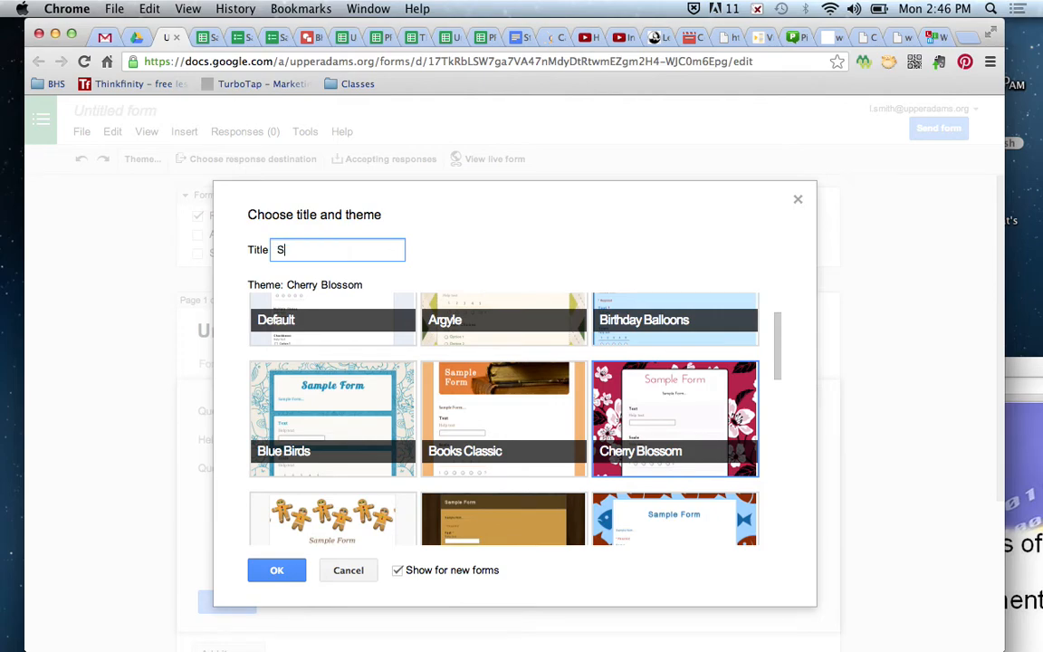
pyautogui.write('imple Test')
pyautogui.click(278, 572)
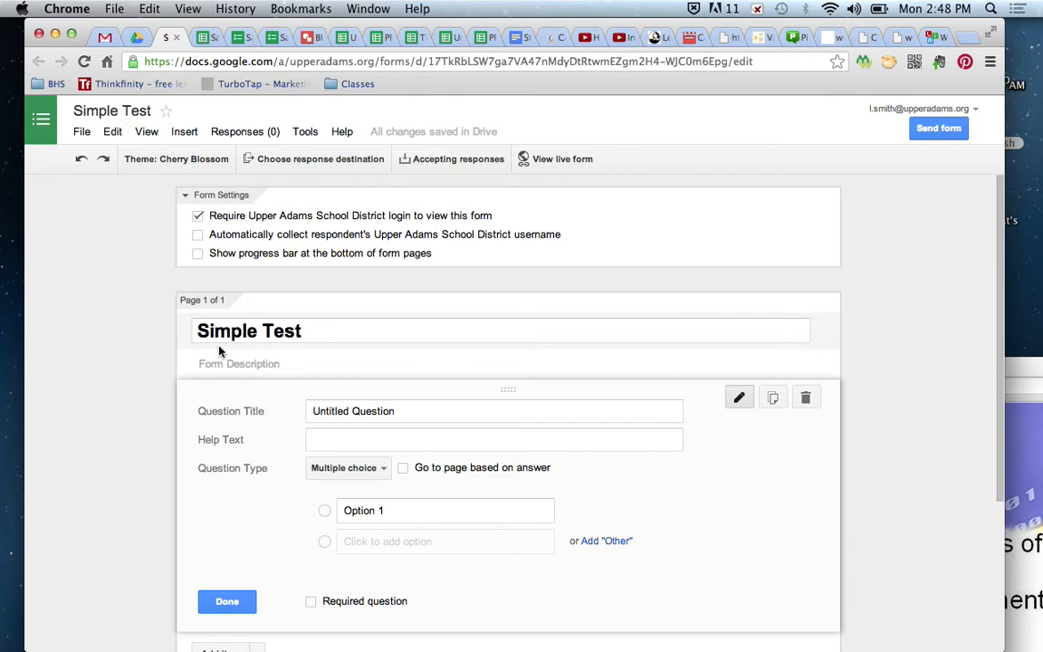
# - Enter 'For data purposes' as the form description, correcting the typo
pyautogui.click(286, 363)
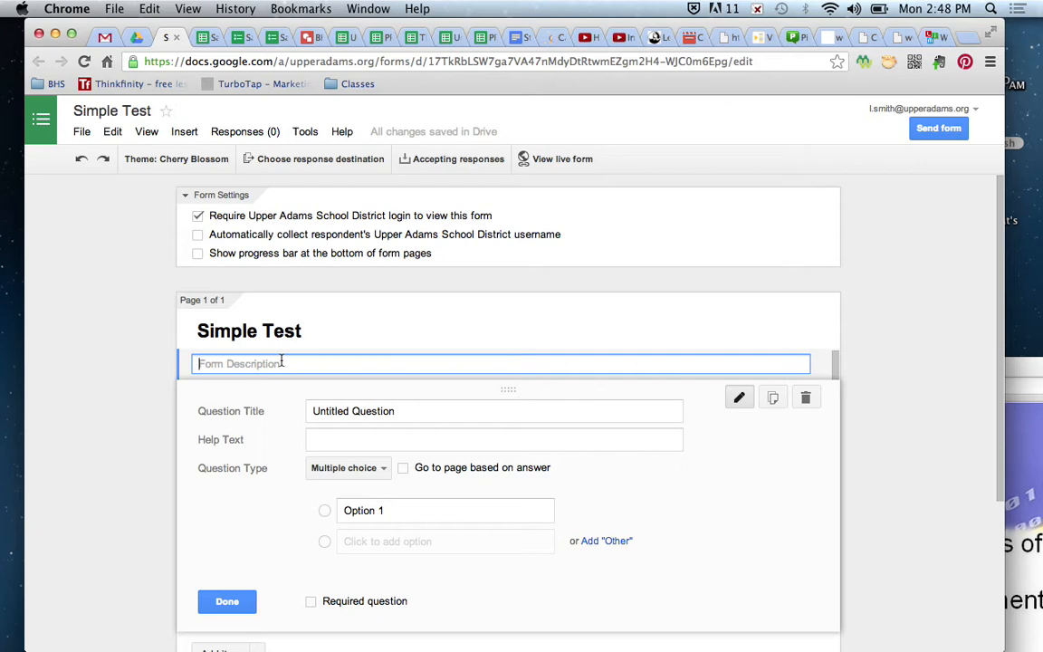
pyautogui.write('For data purposes')
pyautogui.click(160, 373)
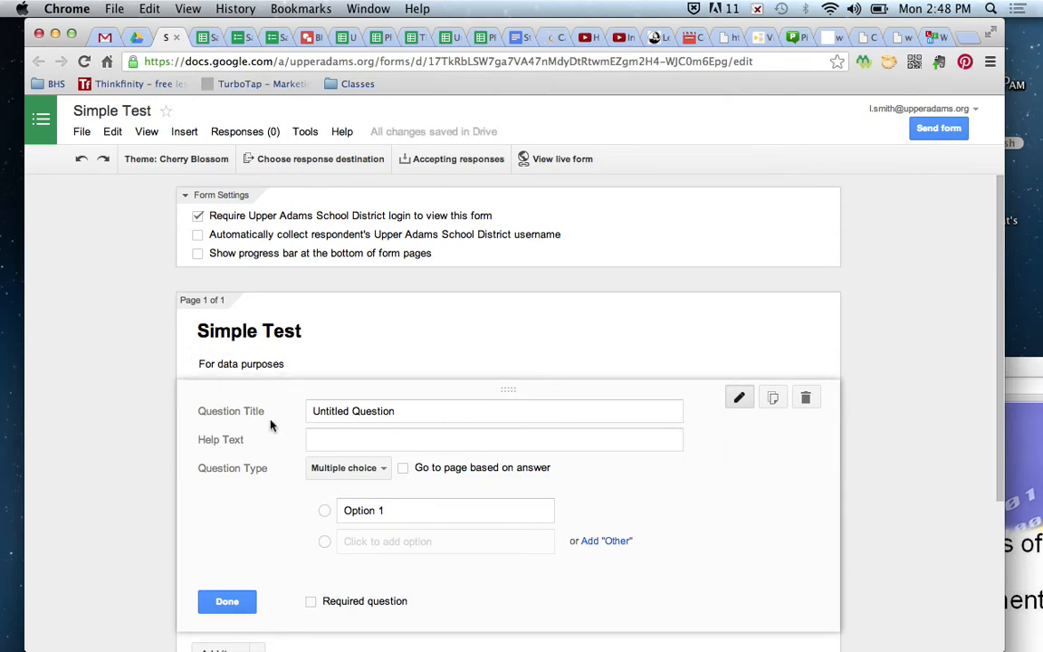
pyautogui.click(235, 38)
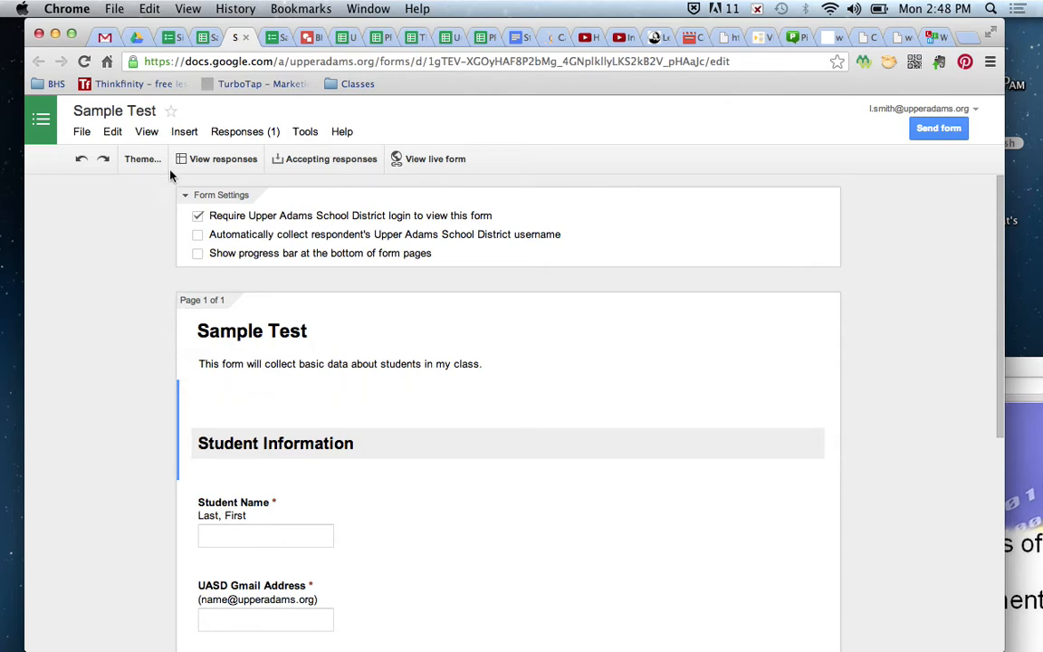
# - Back in Simple Test, delete the Untitled Question placeholder and show the Add item types
pyautogui.click(169, 40)
pyautogui.click(303, 363)
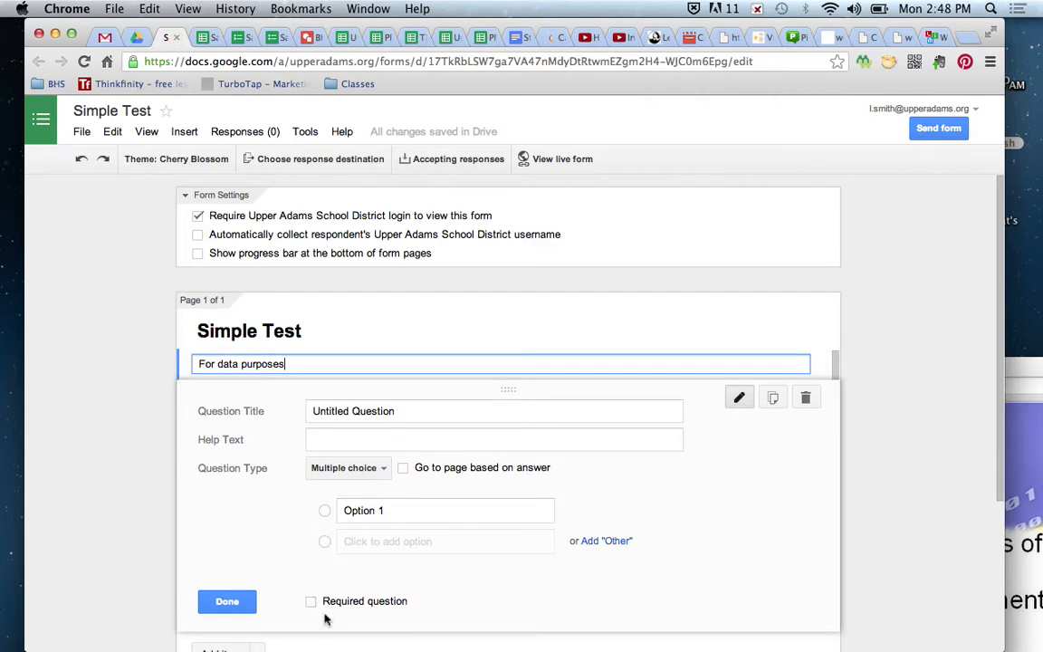
pyautogui.click(222, 606)
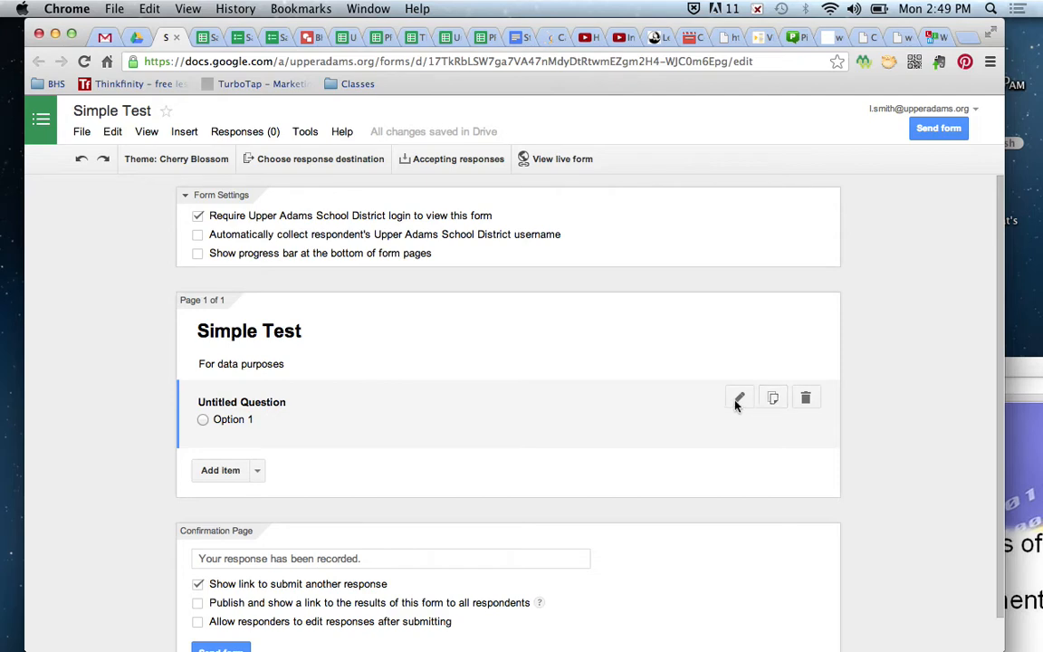
pyautogui.click(807, 400)
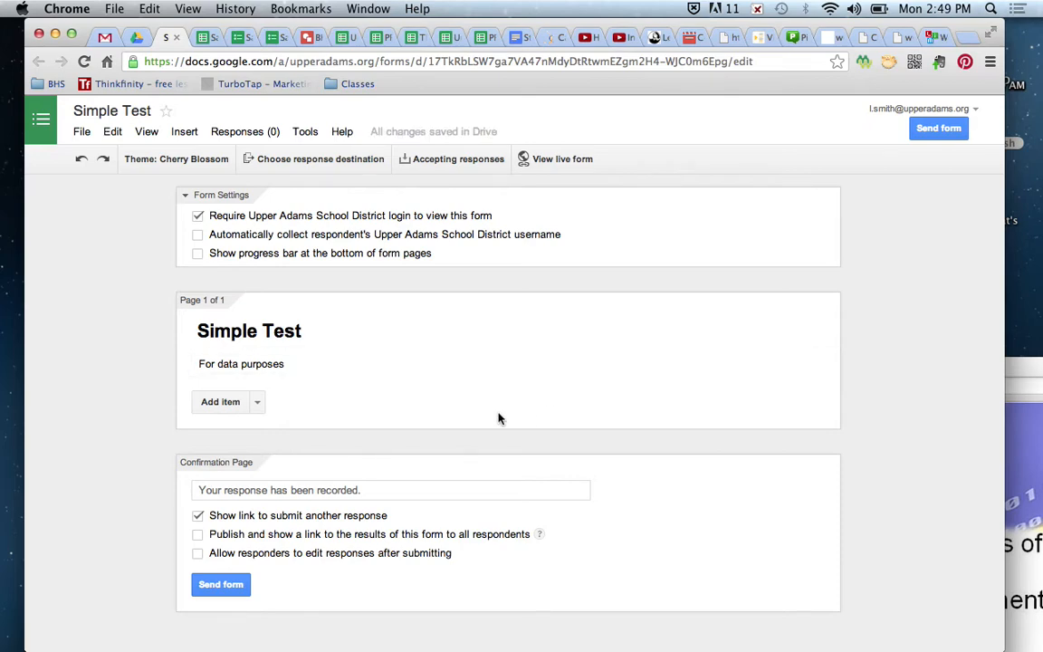
pyautogui.click(259, 404)
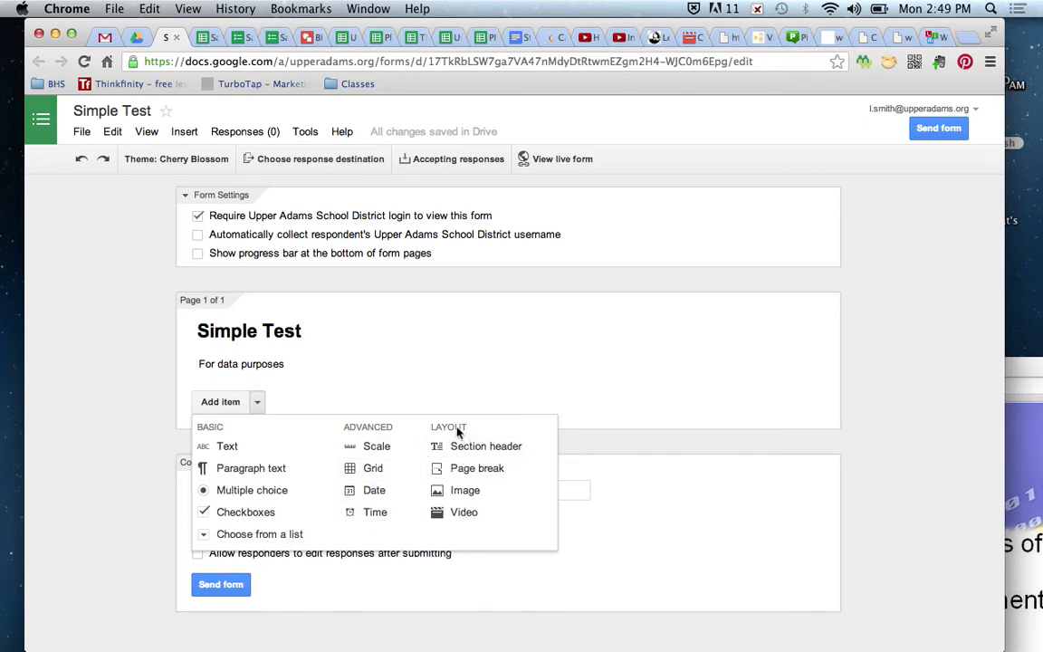
# - Add a 'Student Information' section header below the form description
pyautogui.click(516, 447)
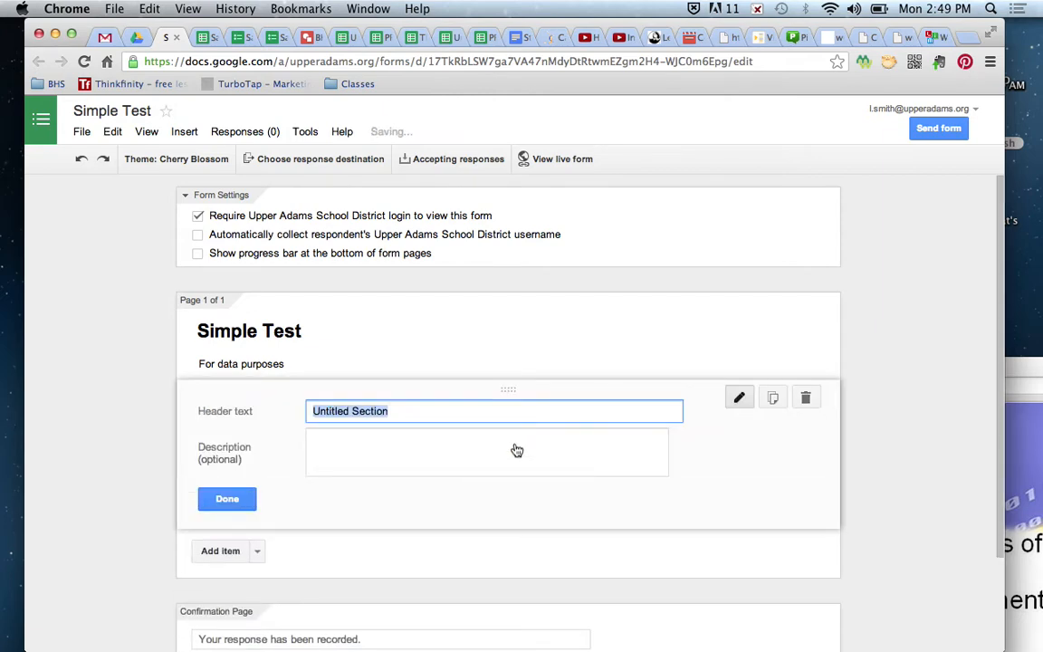
pyautogui.write('Stud')
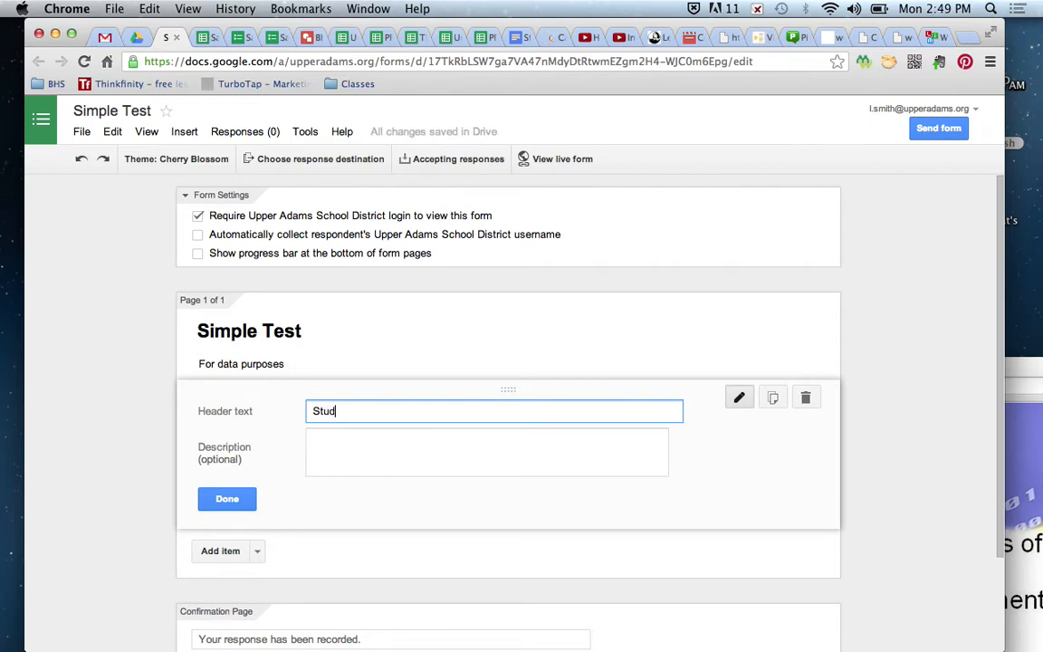
pyautogui.write('ent Information')
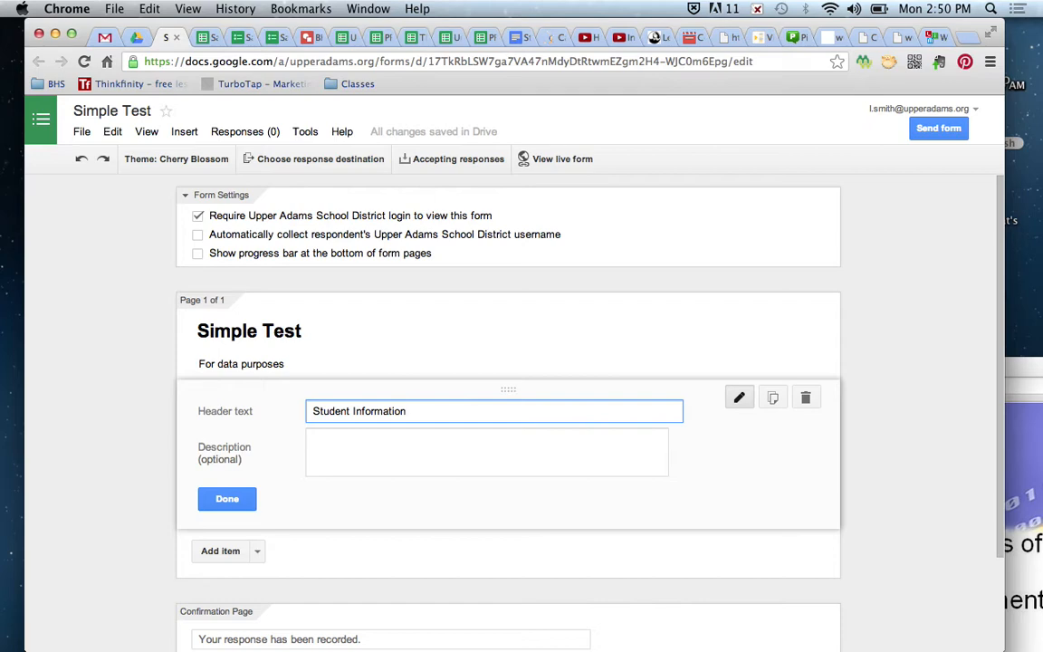
pyautogui.click(225, 507)
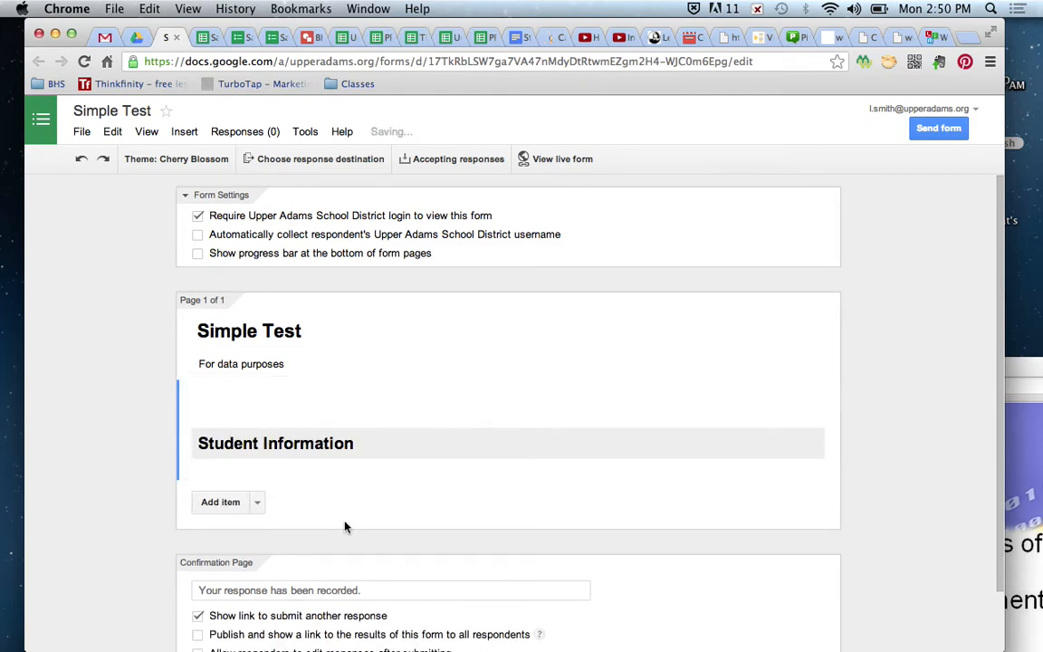
pyautogui.click(207, 39)
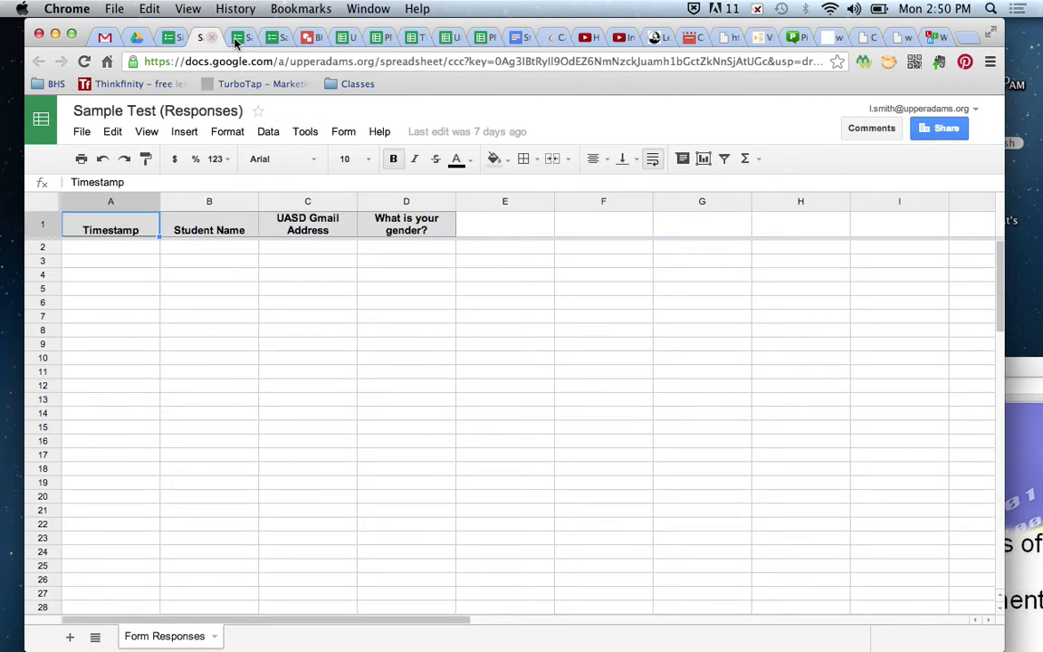
pyautogui.click(240, 40)
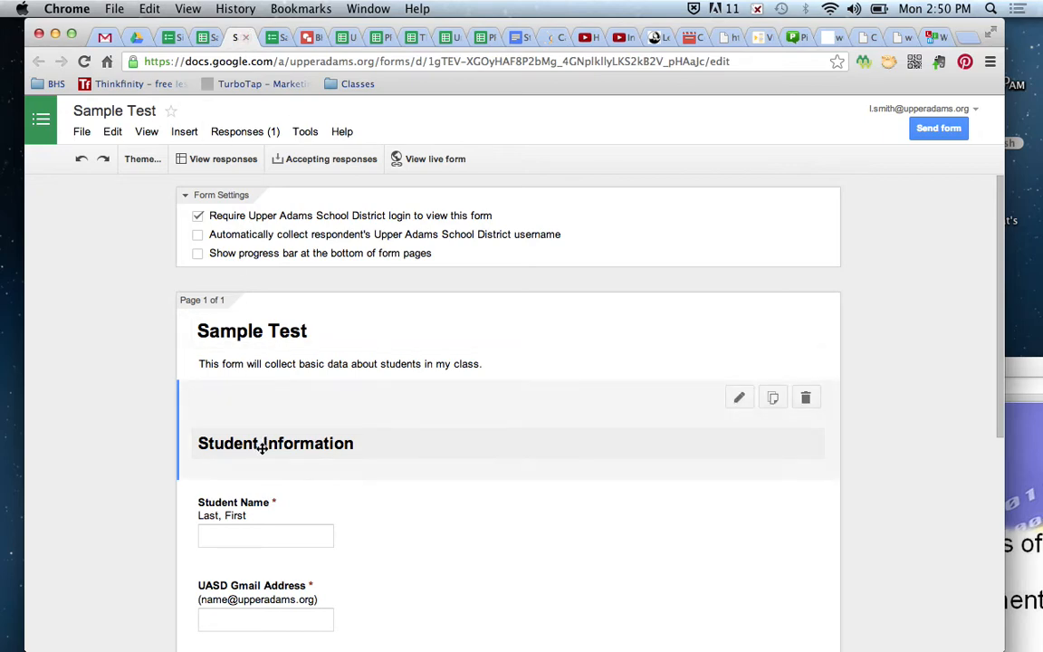
pyautogui.scroll(-1, 304, 542)
pyautogui.scroll(-3, 304, 541)
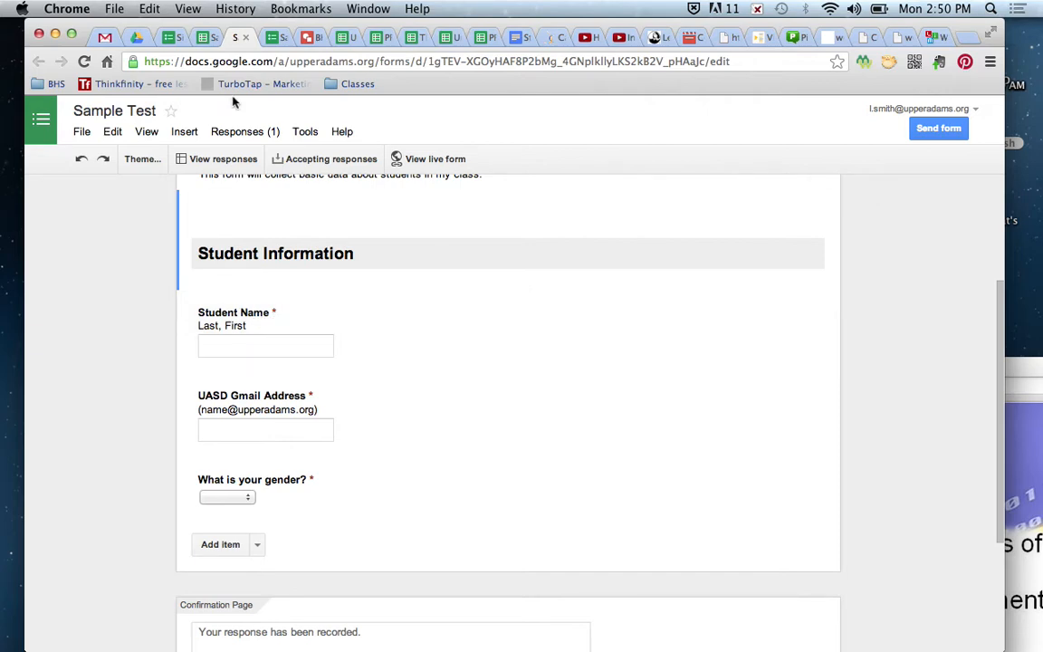
pyautogui.click(171, 40)
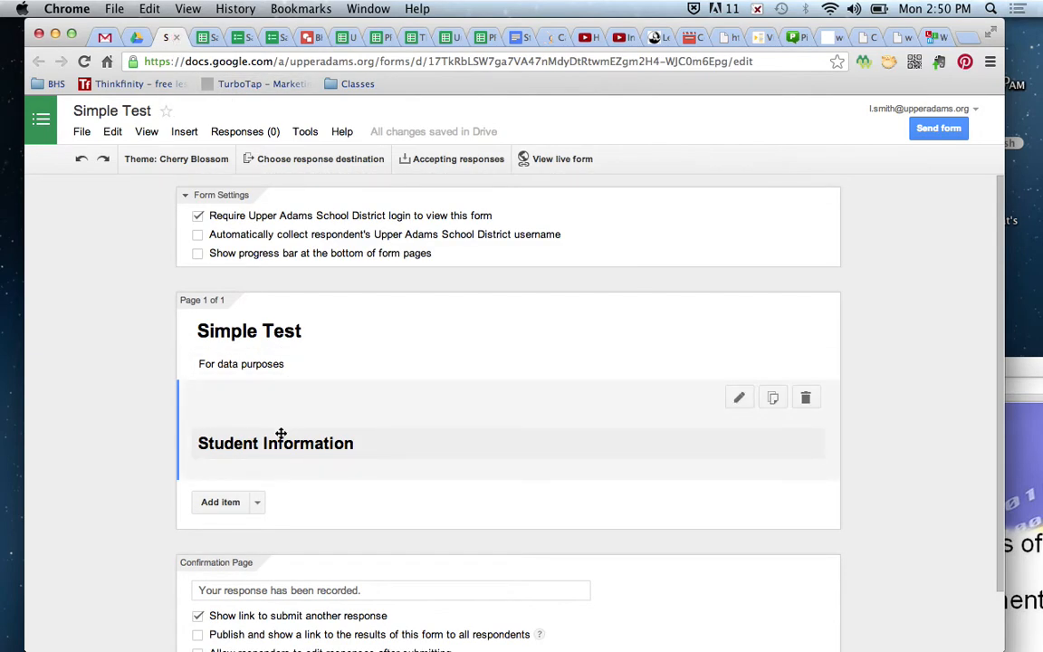
# - Add a text question titled 'Student Name' below the section header
pyautogui.click(255, 507)
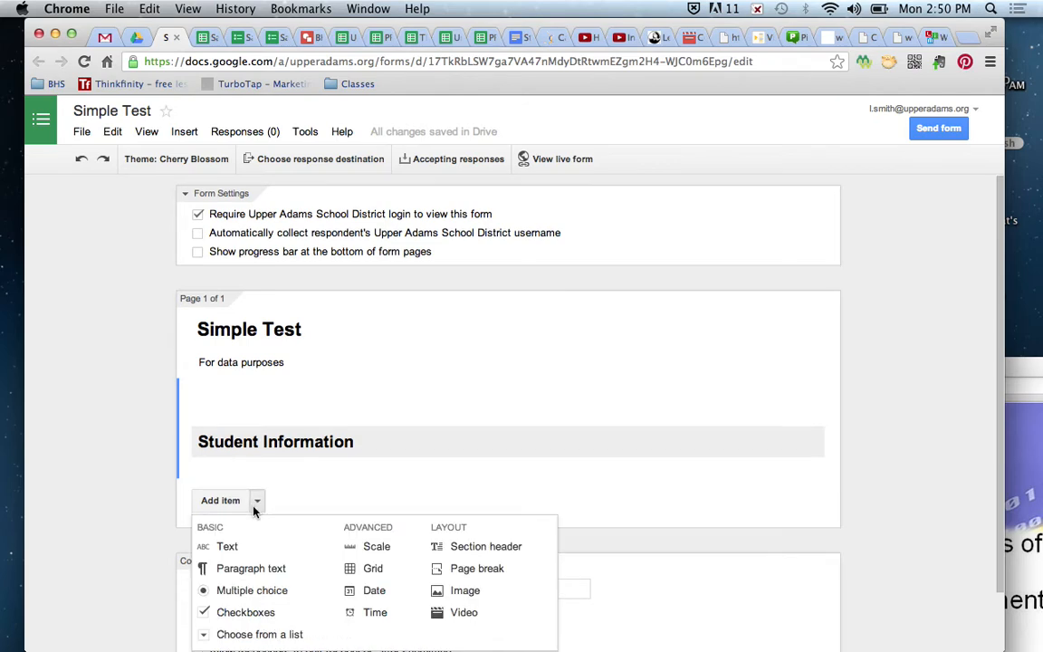
pyautogui.scroll(-2, 256, 511)
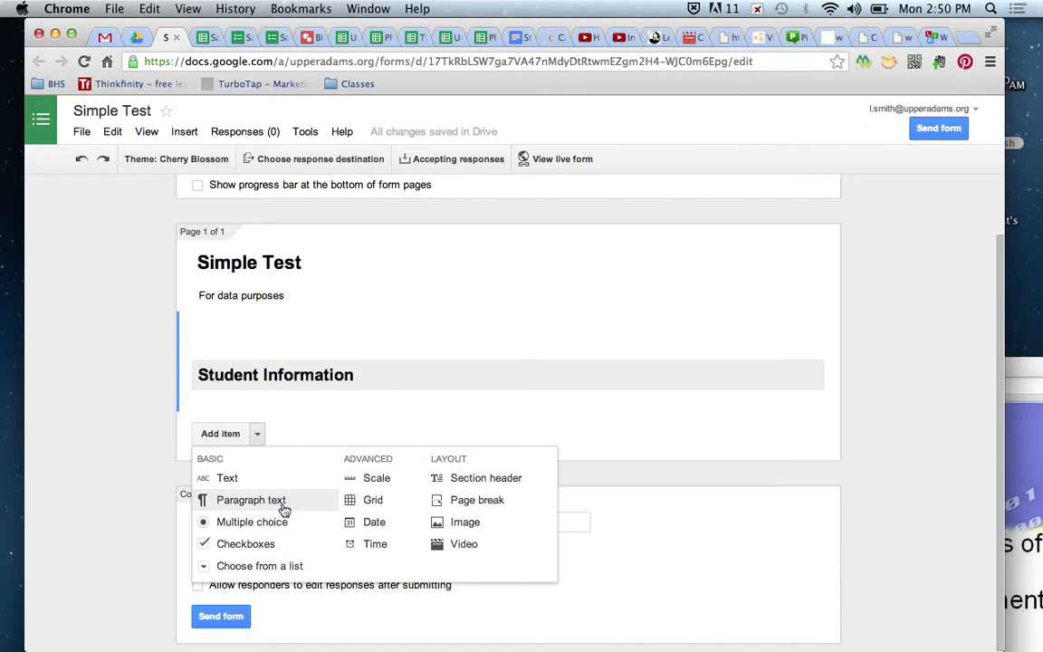
pyautogui.click(222, 478)
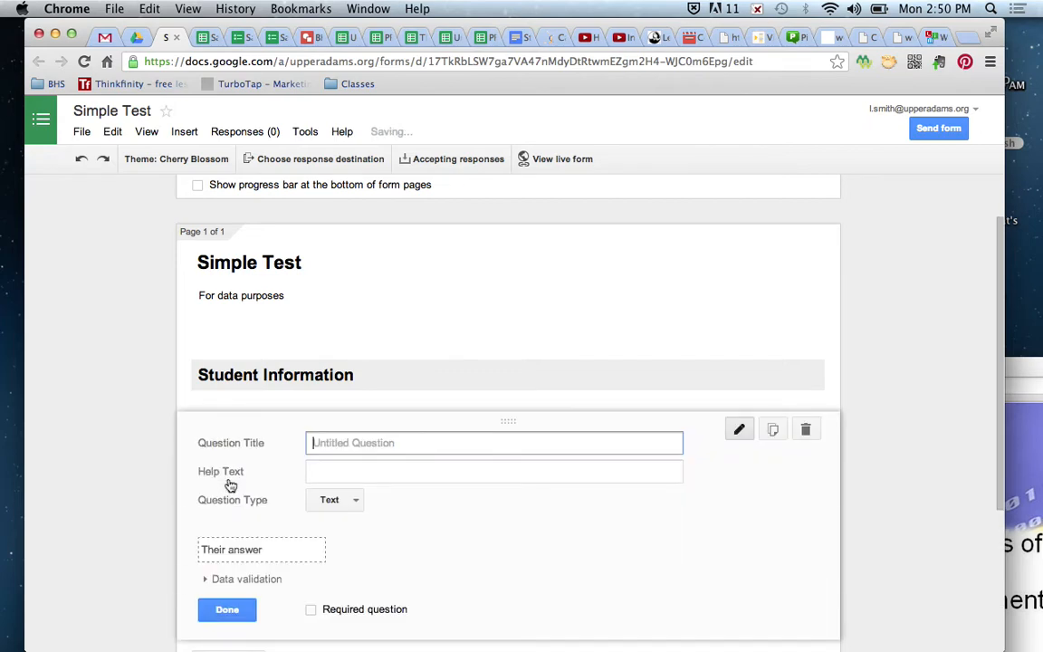
pyautogui.write('Student NAme')
pyautogui.press('BackSpace')
pyautogui.press('BackSpace')
pyautogui.press('BackSpace')
pyautogui.write('ame')
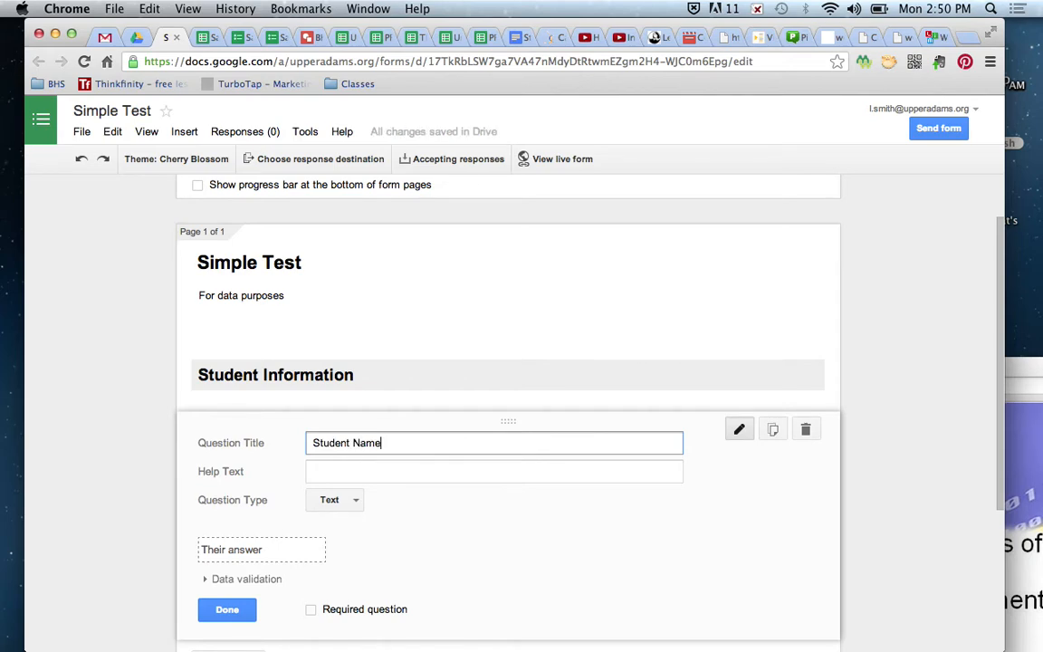
# - Give Student Name the help text 'Last, First' and mark it required
pyautogui.press('Tab')
pyautogui.write('Last, F')
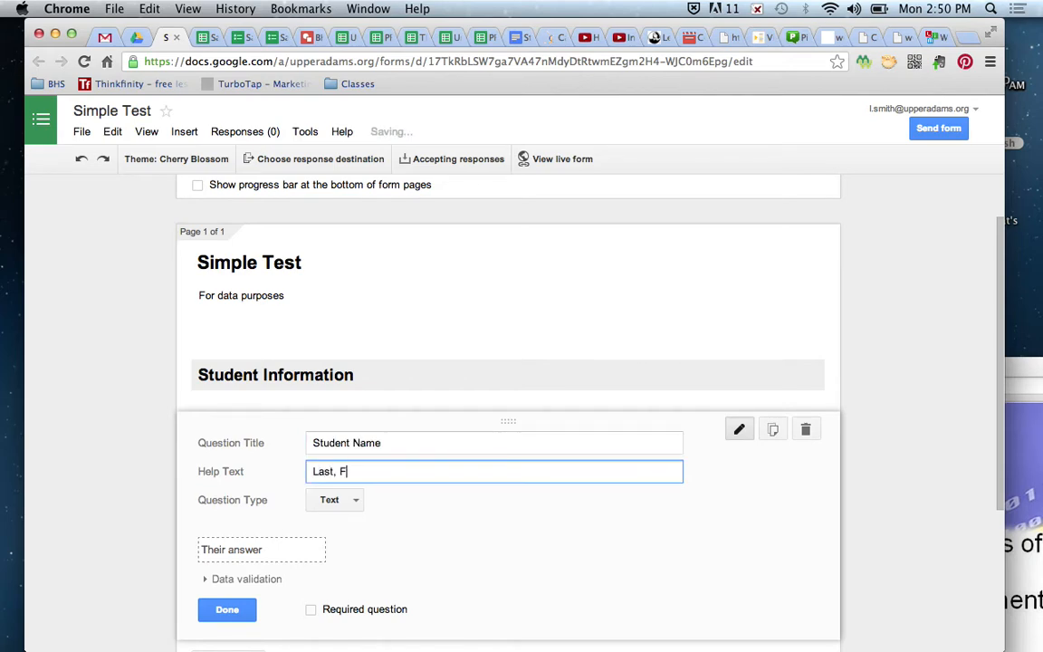
pyautogui.write('irst')
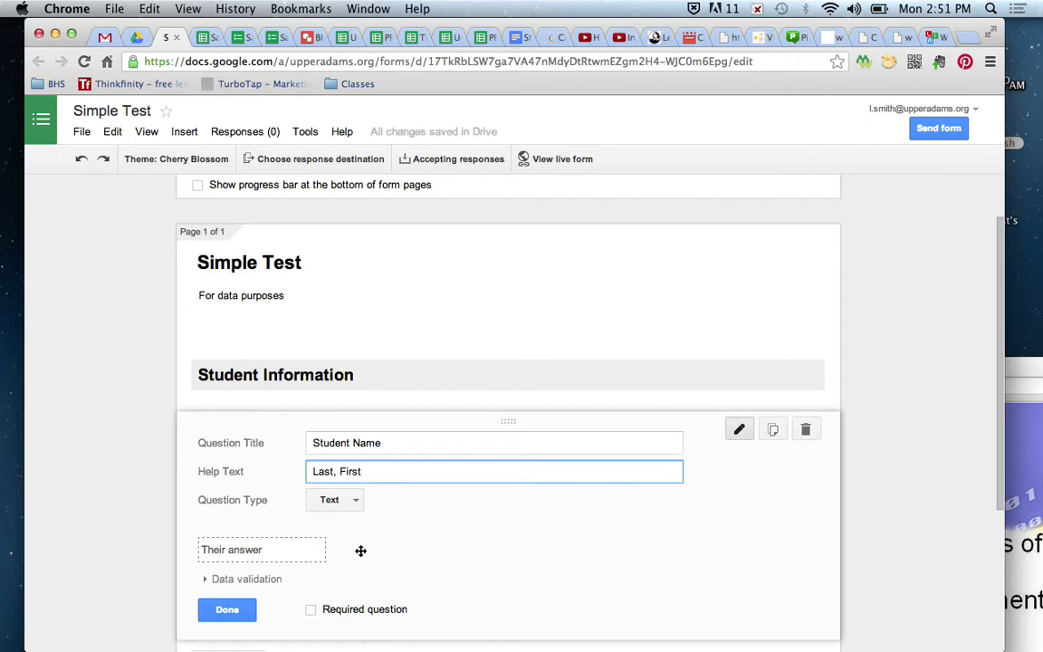
pyautogui.scroll(-4, 361, 550)
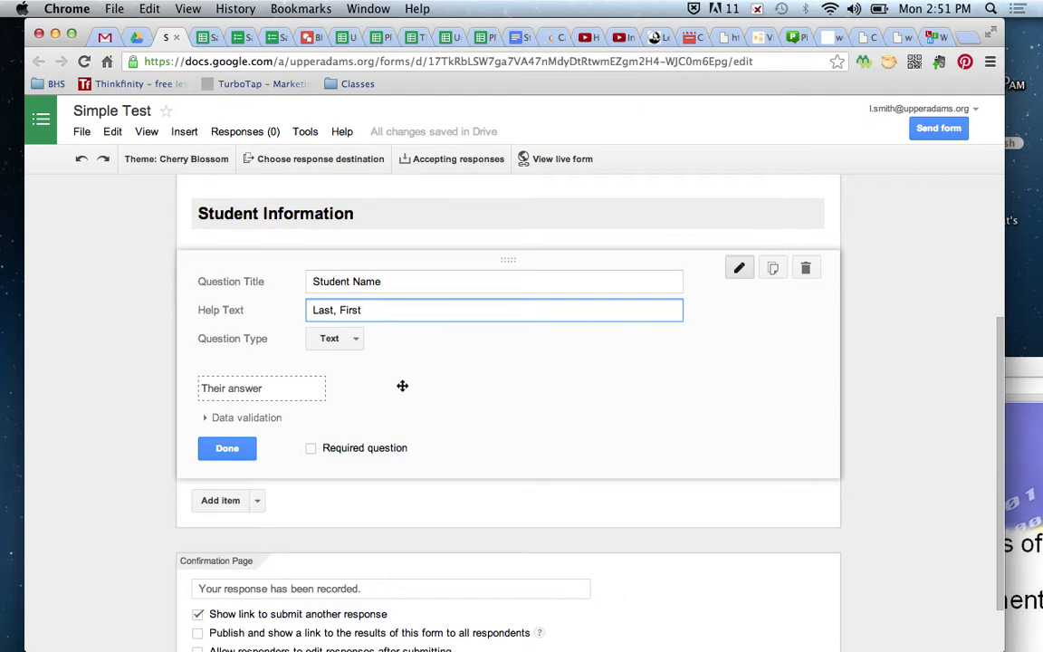
pyautogui.click(312, 453)
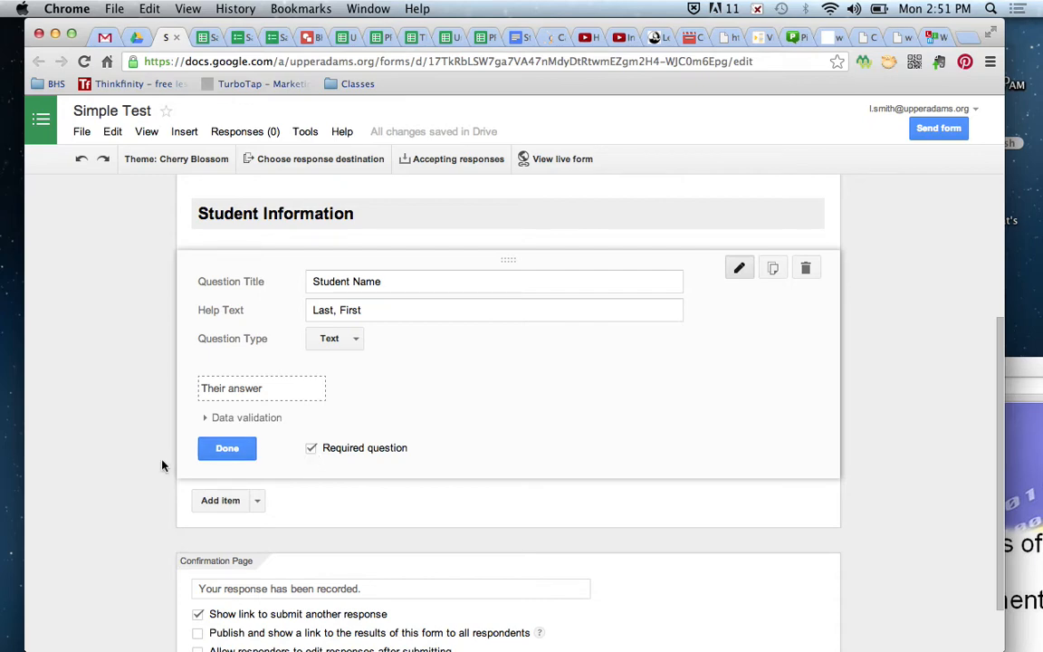
pyautogui.click(227, 448)
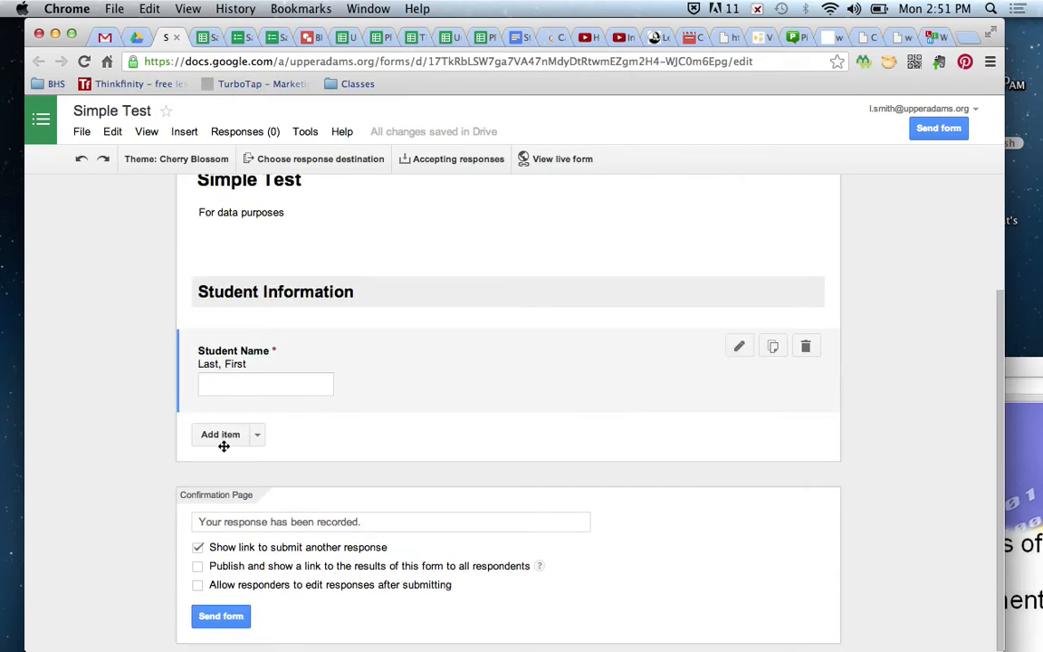
pyautogui.click(243, 37)
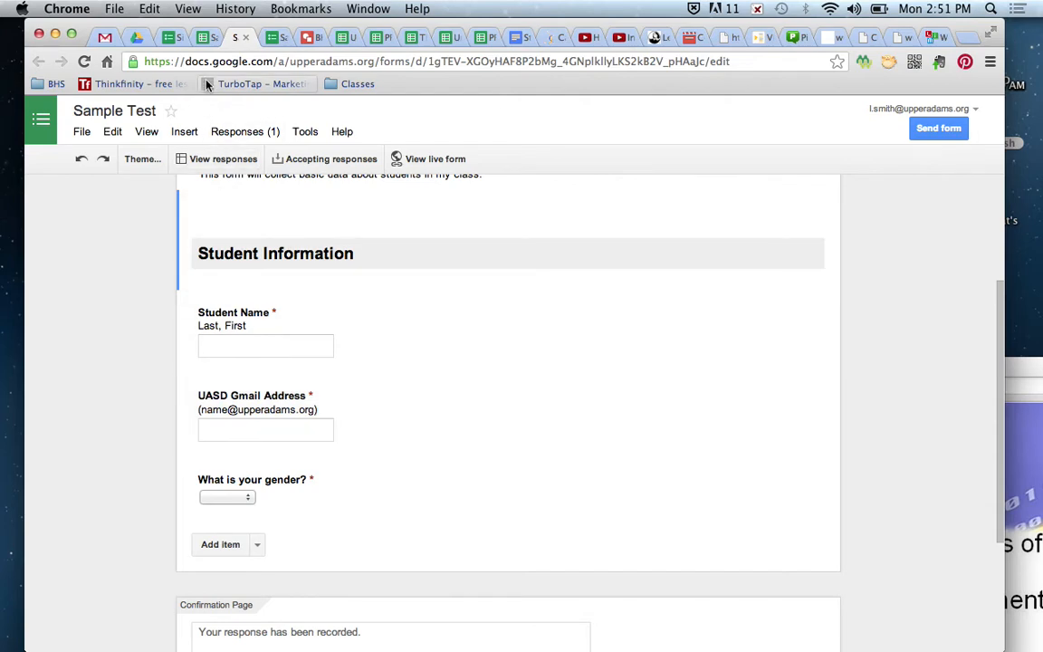
pyautogui.click(178, 37)
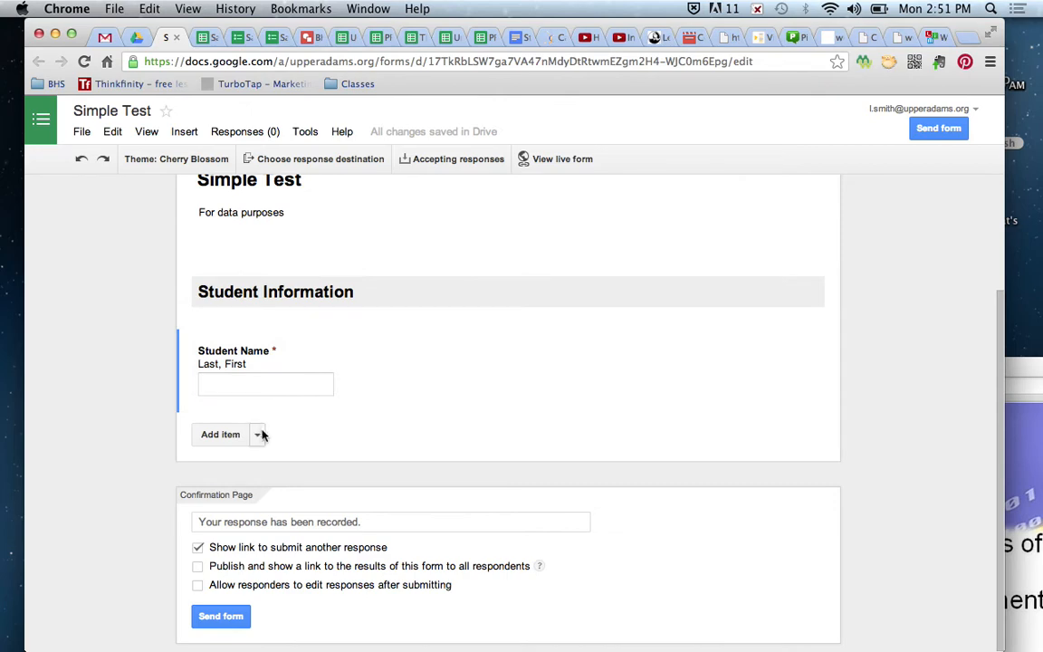
# - Add a required text question 'UASD Gmail Address' with the school e-mail format as help text
pyautogui.click(258, 434)
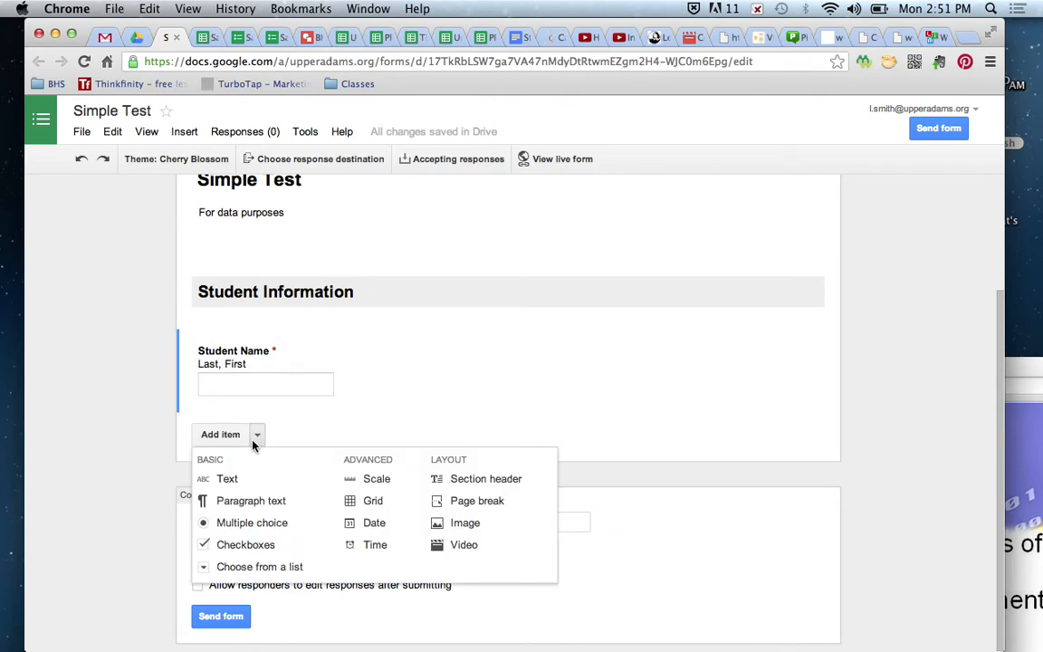
pyautogui.click(229, 480)
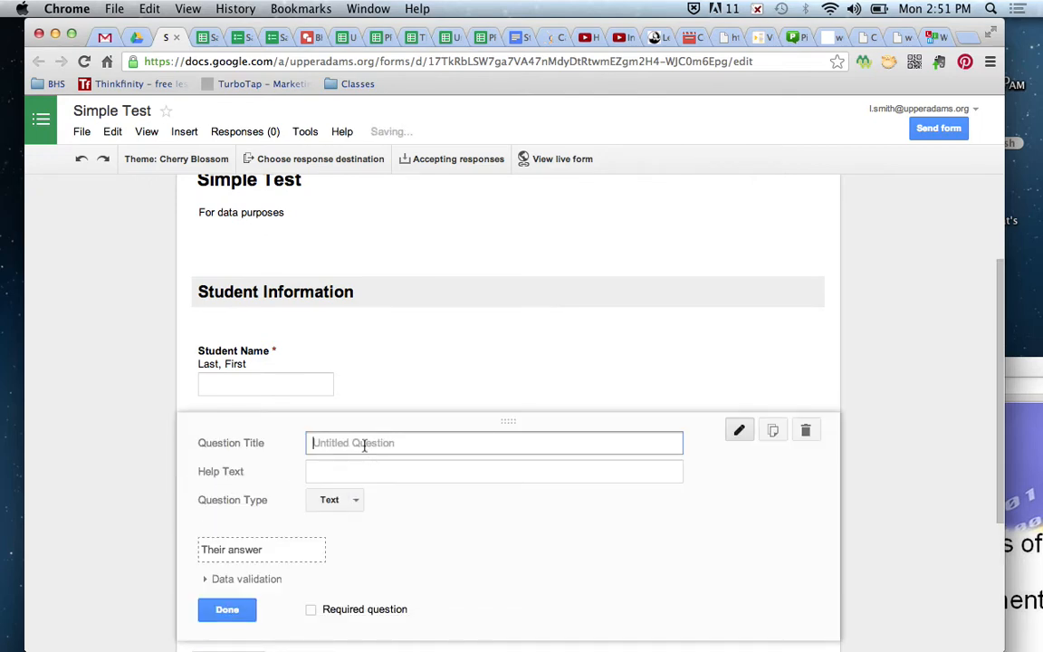
pyautogui.write('Stu')
pyautogui.press('BackSpace')
pyautogui.press('BackSpace')
pyautogui.press('BackSpace')
pyautogui.write('U')
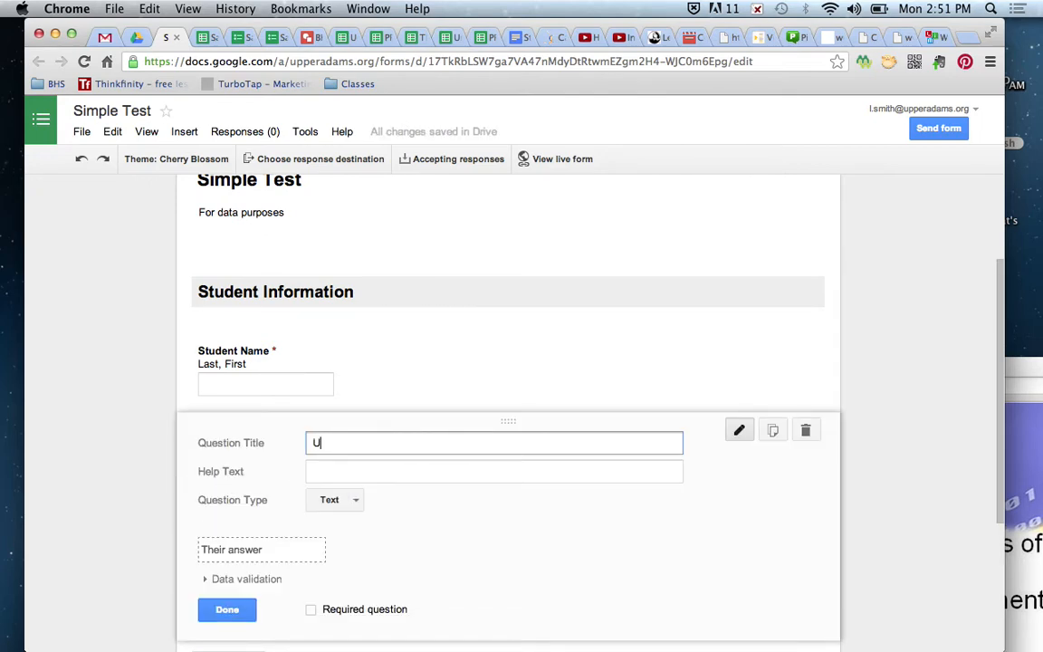
pyautogui.write('ASD Gmail Address')
pyautogui.press('Tab')
pyautogui.write('(name')
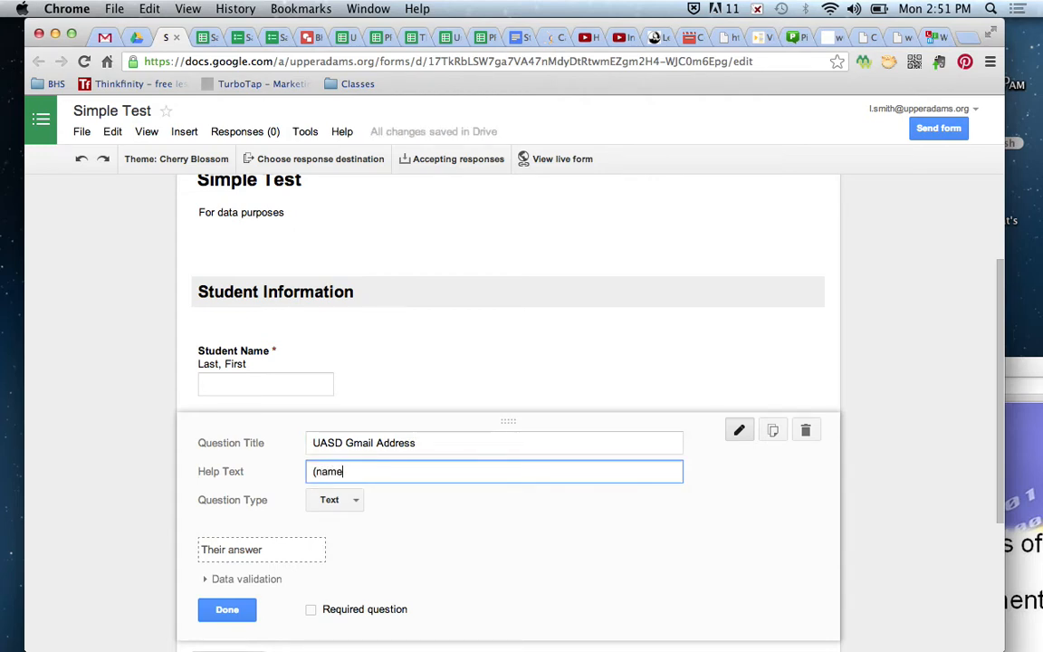
pyautogui.write('@upperadm')
pyautogui.write('ams.org')
pyautogui.write(')')
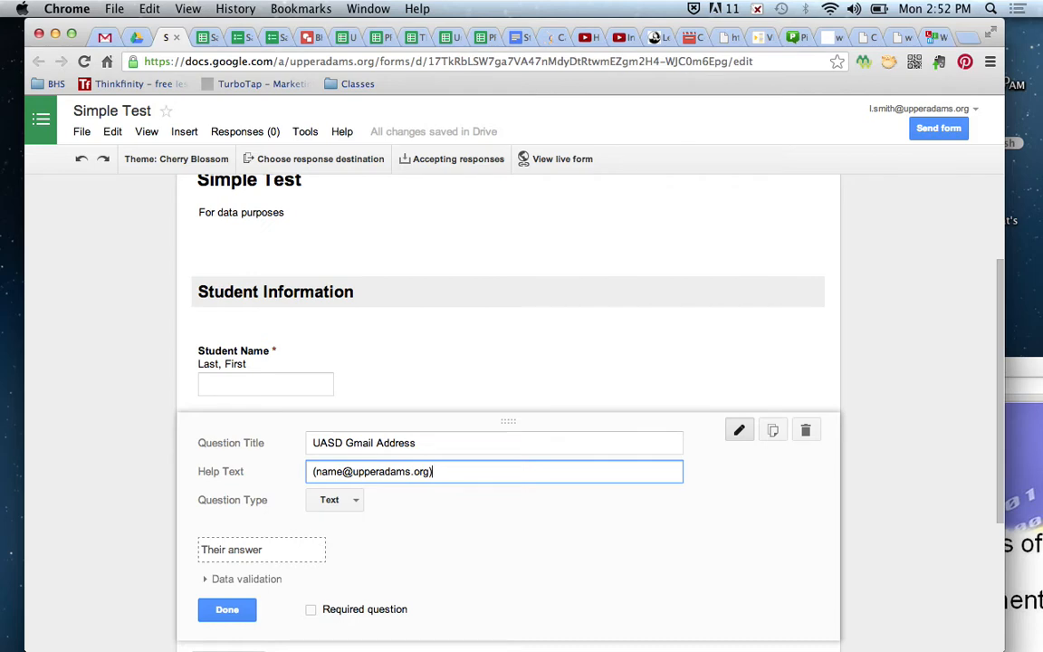
pyautogui.click(311, 609)
pyautogui.scroll(-4, 314, 612)
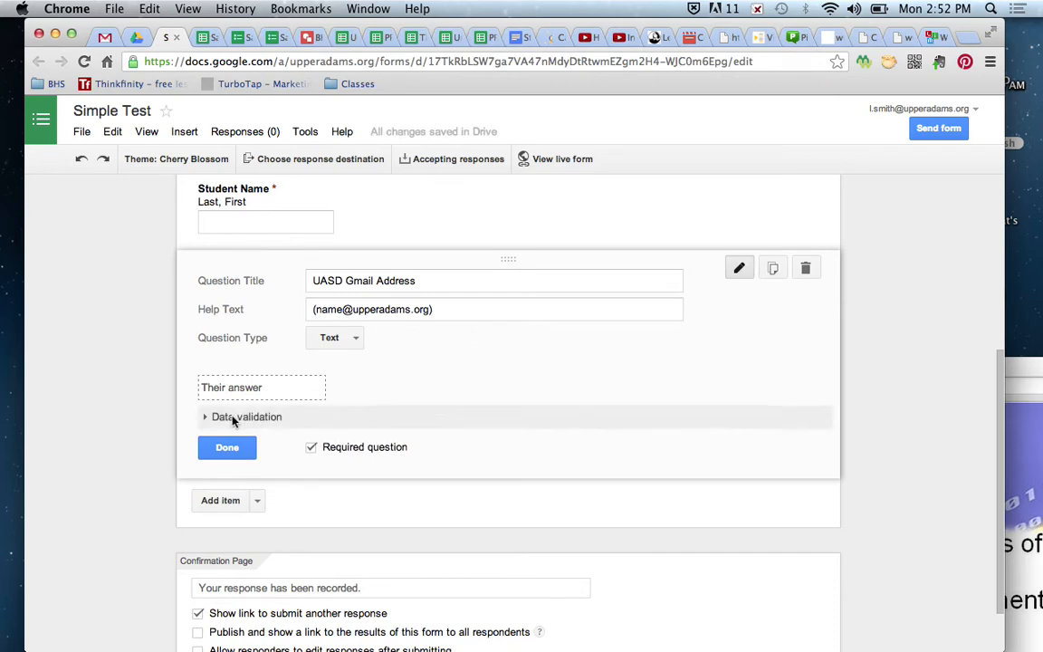
# - Turn on data validation so UASD Gmail Address answers must be Text > Email address
pyautogui.click(206, 418)
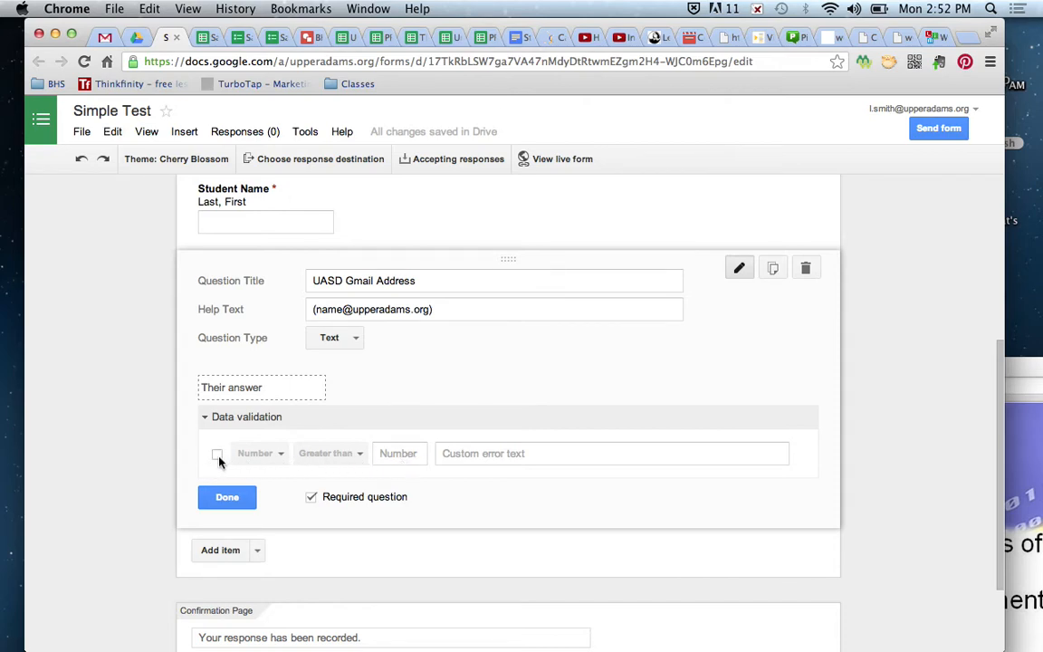
pyautogui.click(218, 457)
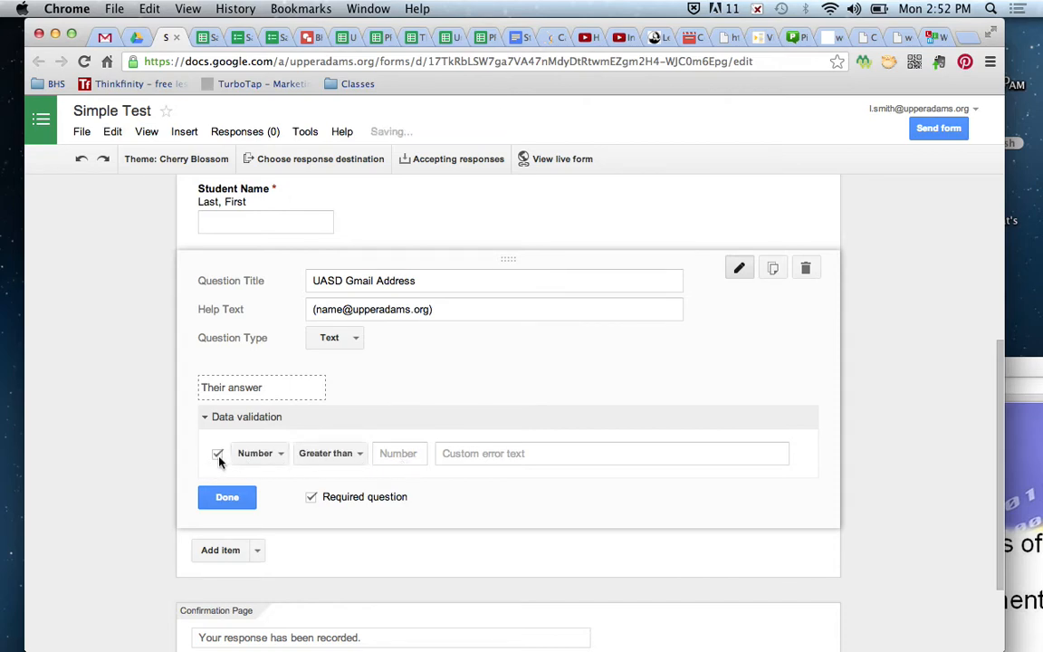
pyautogui.click(283, 457)
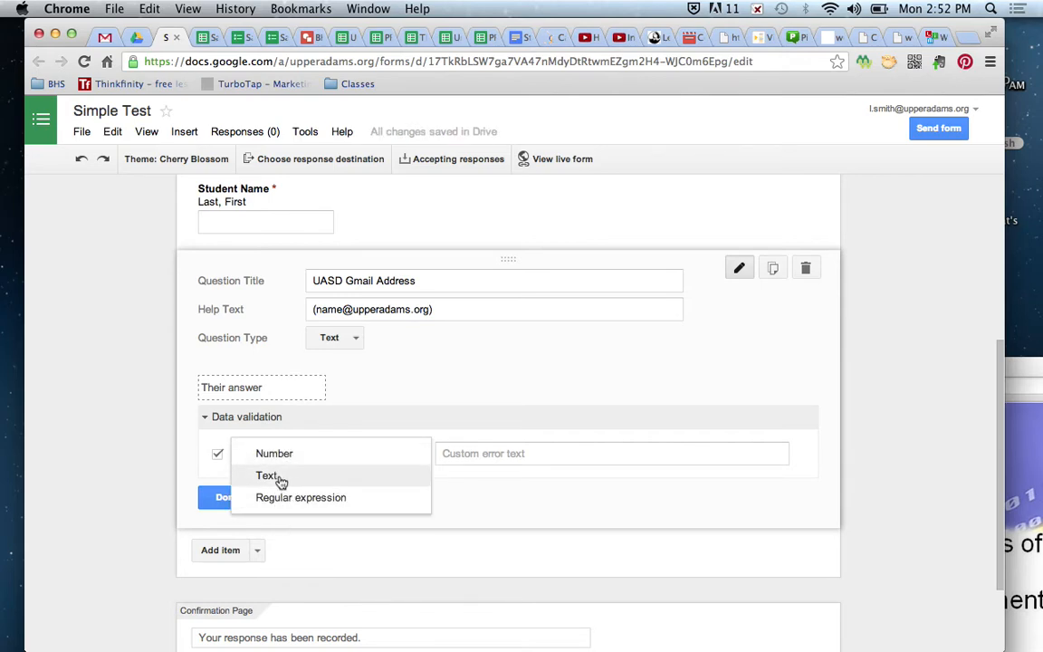
pyautogui.click(277, 479)
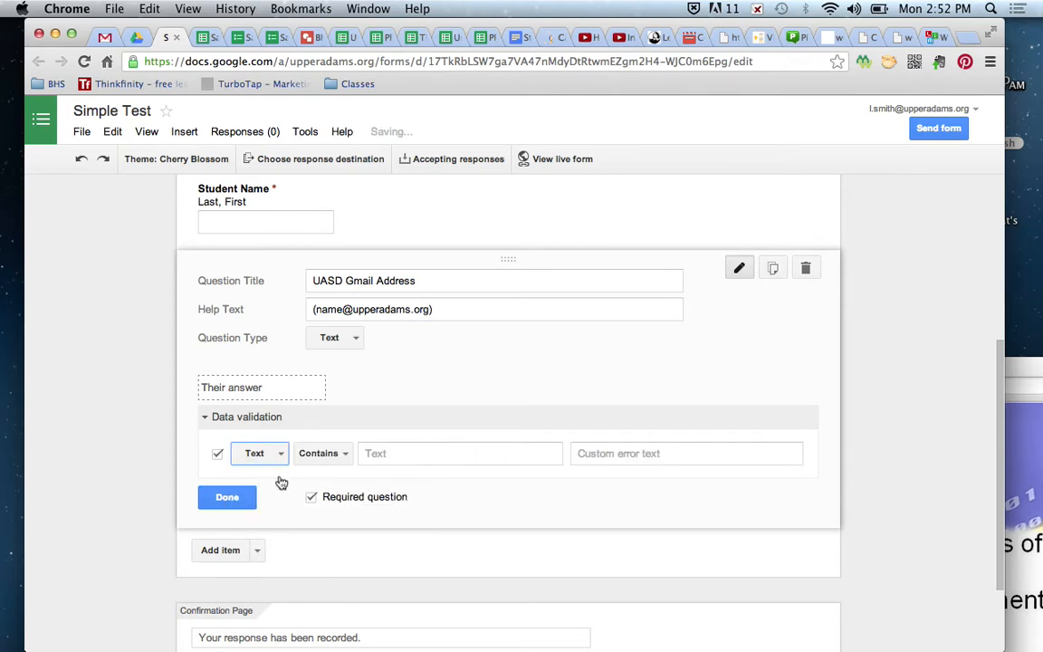
pyautogui.click(342, 453)
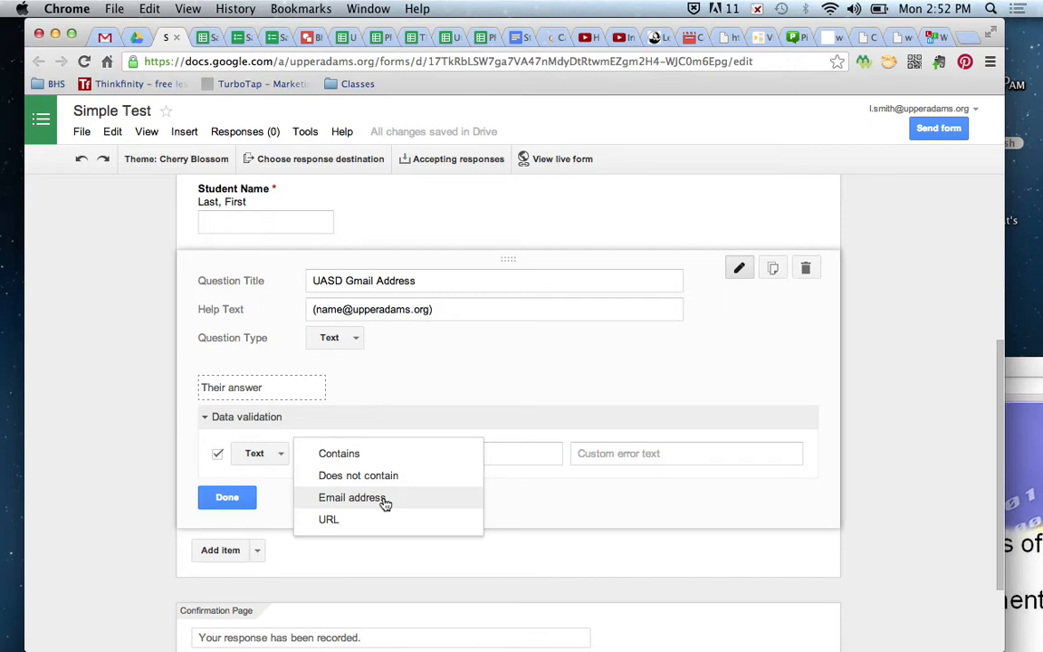
pyautogui.click(385, 500)
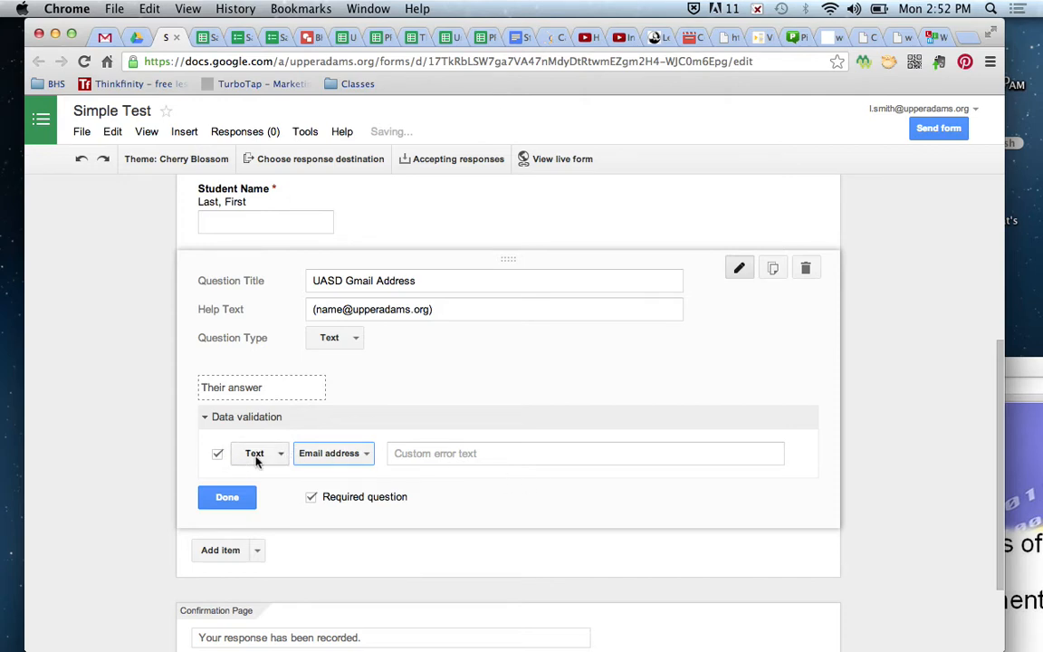
pyautogui.click(228, 498)
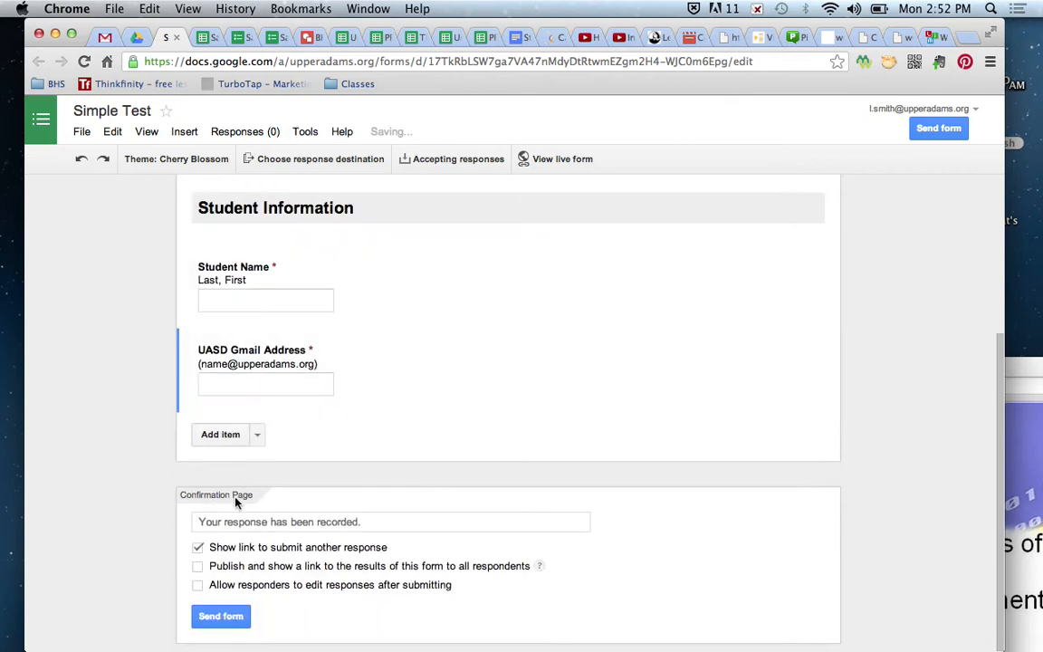
# - Compare against the Sample Test form, then reopen the Add item type list in Simple Test
pyautogui.click(256, 435)
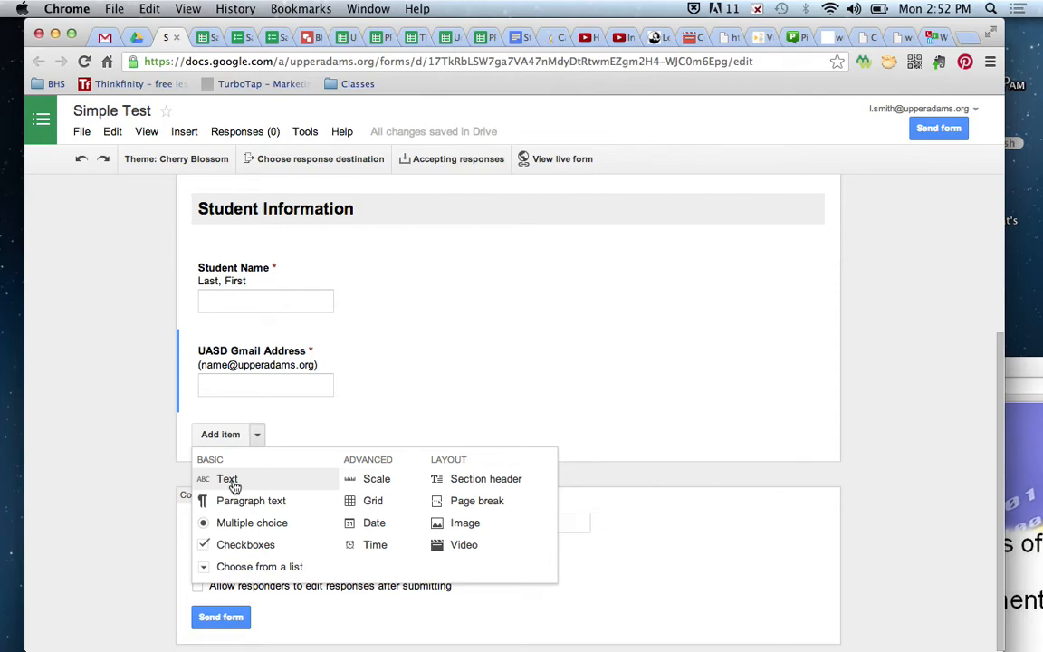
pyautogui.click(142, 404)
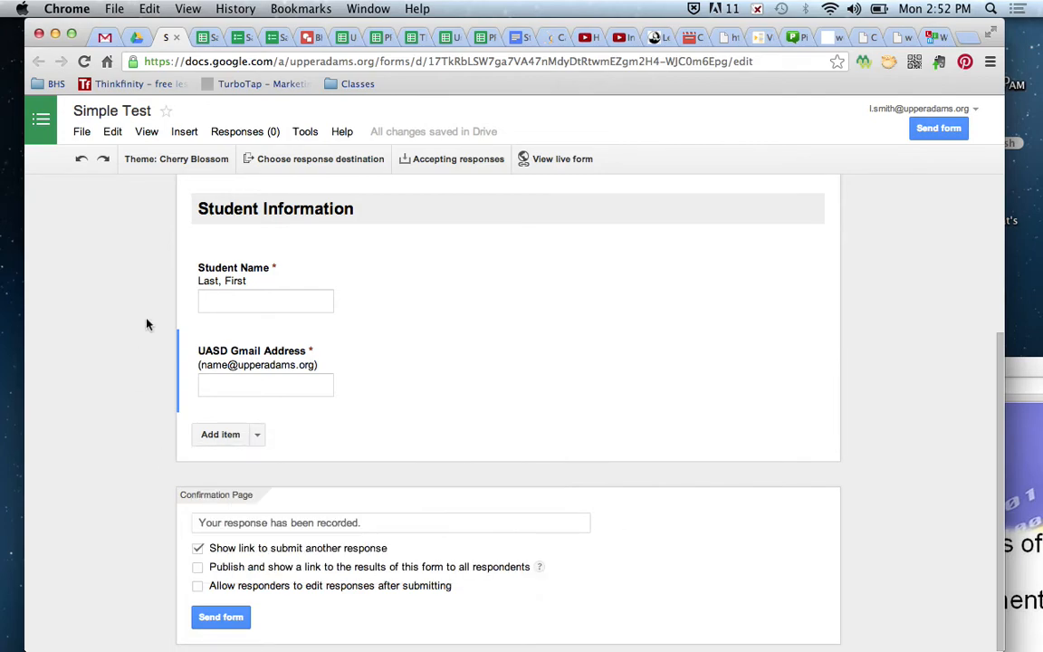
pyautogui.click(239, 40)
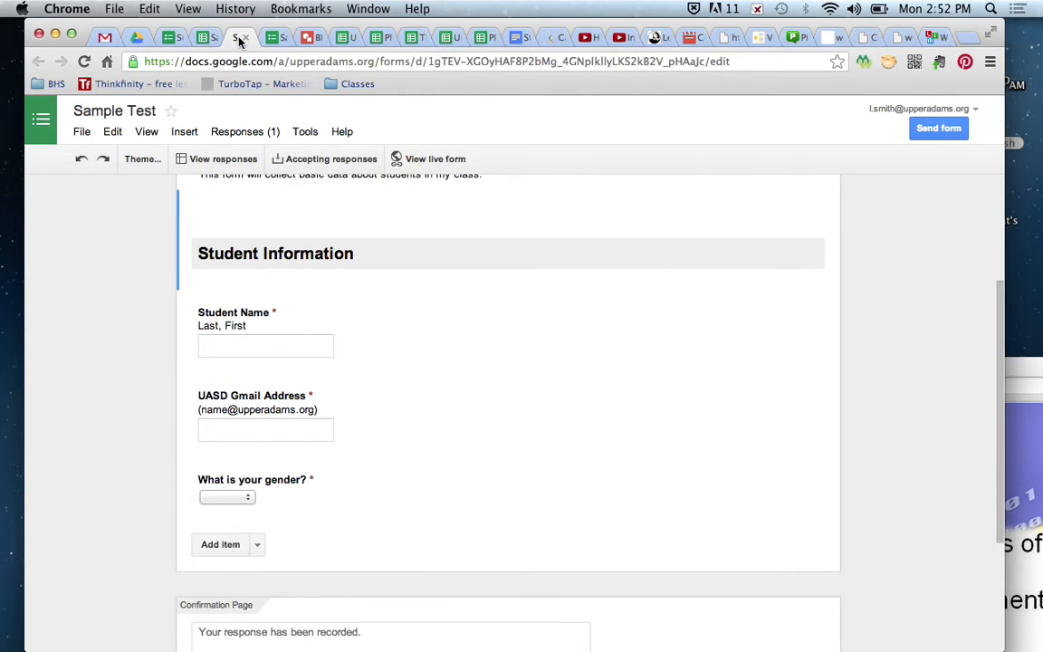
pyautogui.click(163, 38)
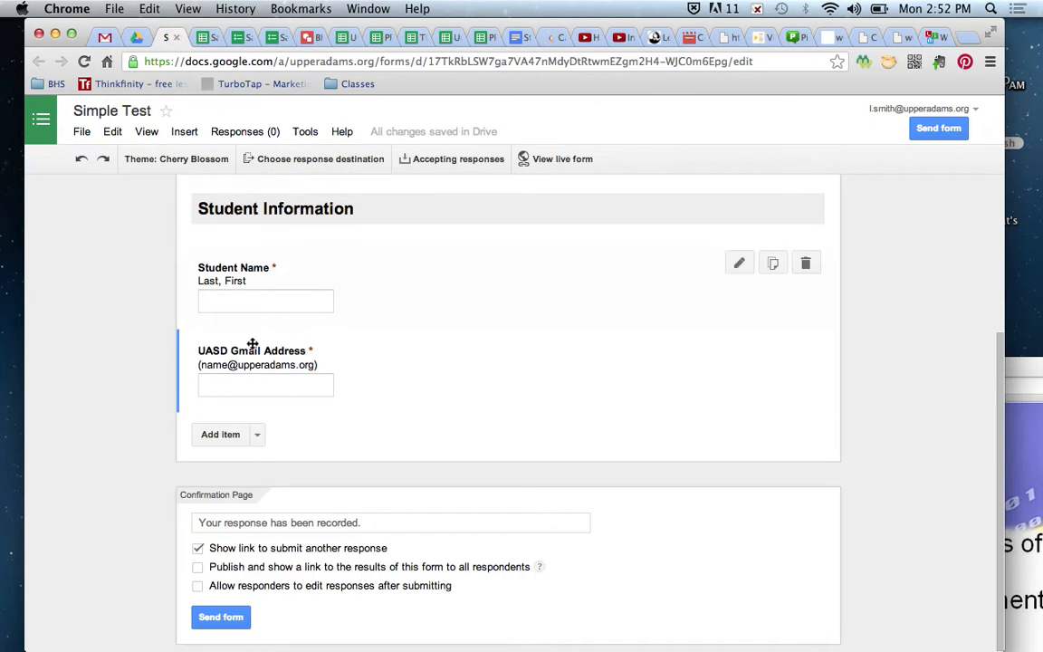
pyautogui.click(258, 435)
# - Add a Choose from a list question with the options Male and Female
pyautogui.click(232, 478)
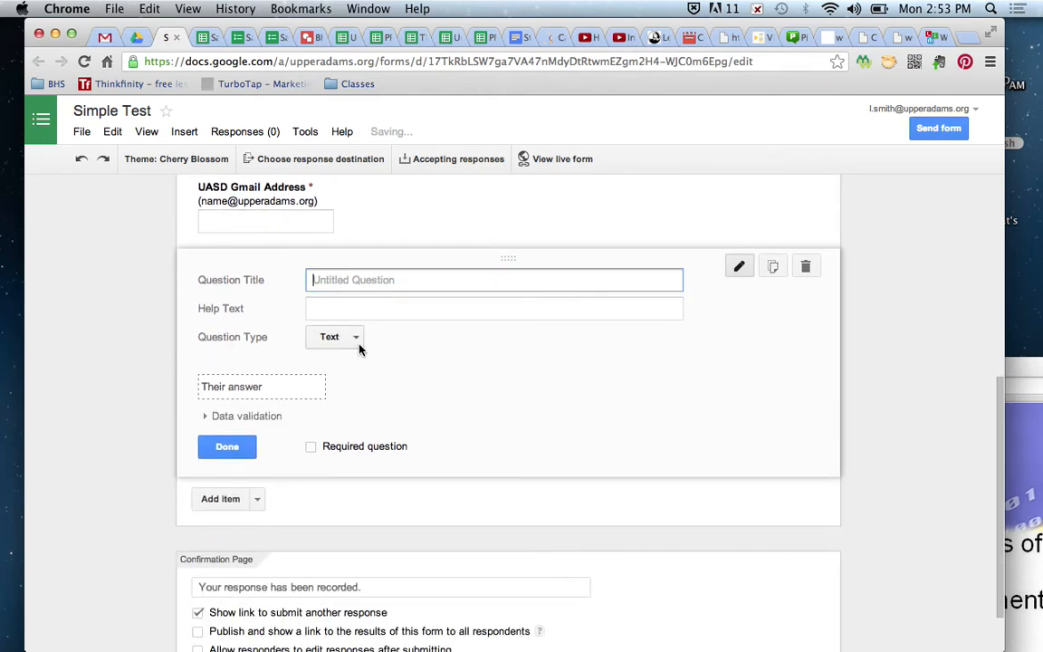
pyautogui.click(357, 341)
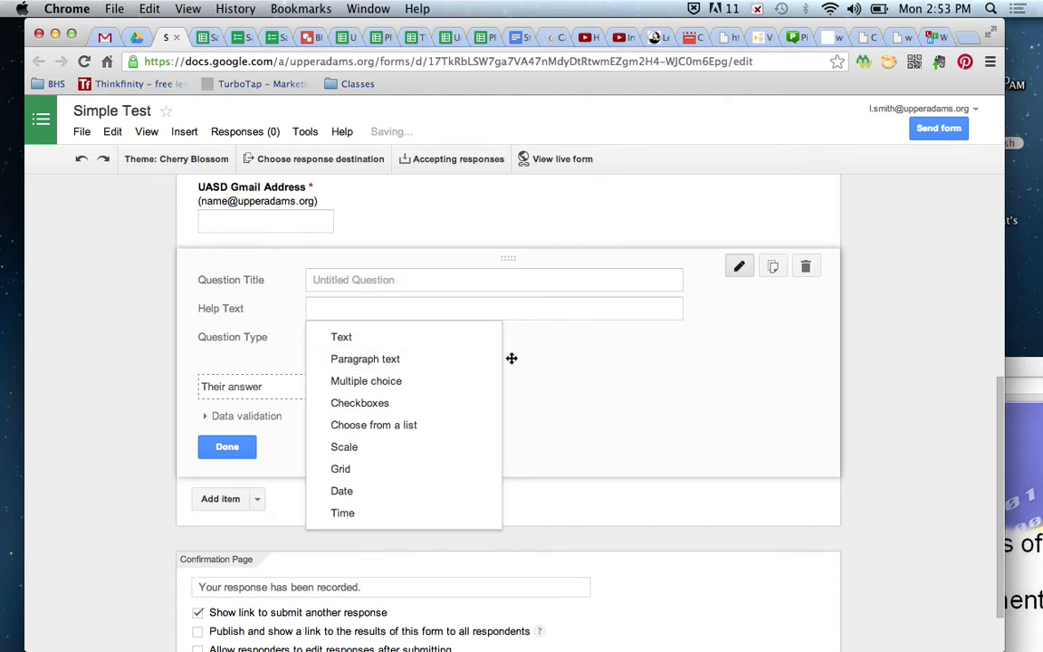
pyautogui.click(510, 359)
pyautogui.click(359, 344)
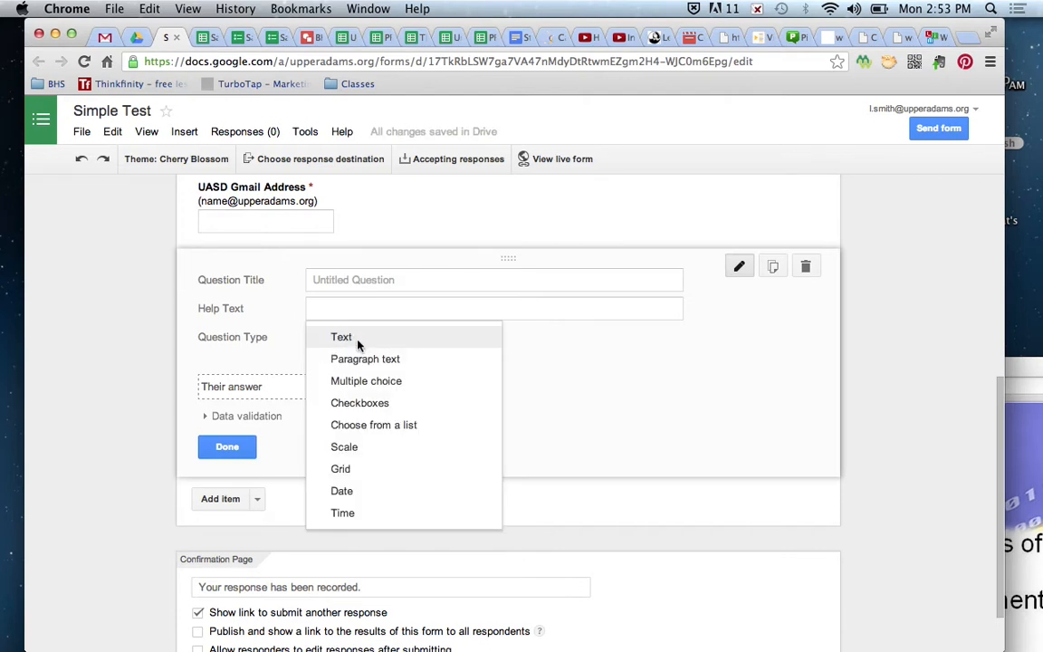
pyautogui.click(406, 436)
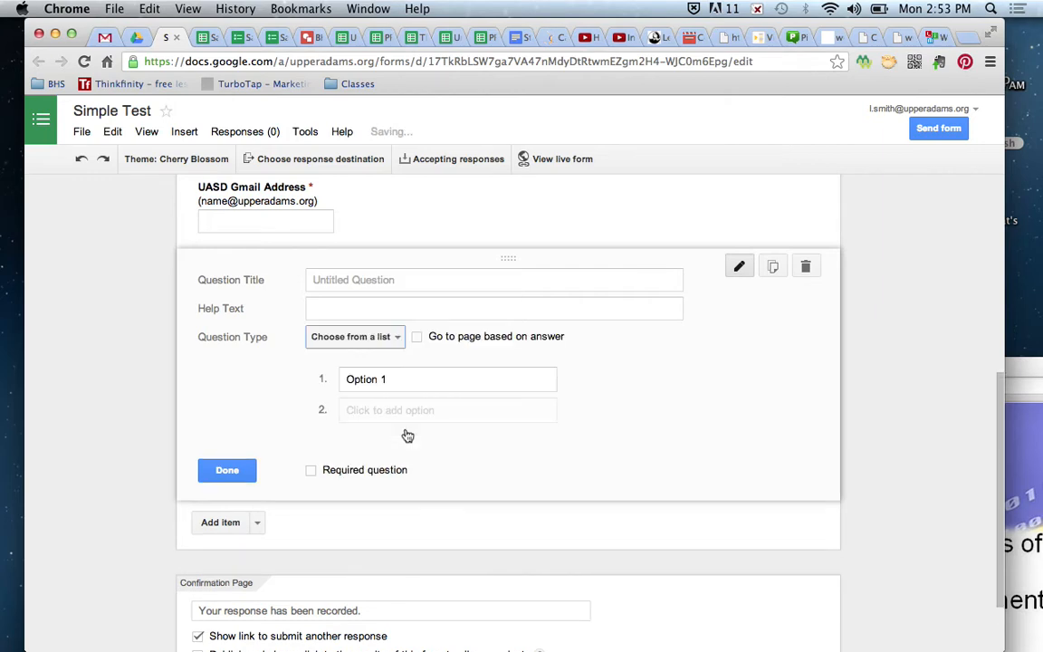
pyautogui.click(397, 379)
pyautogui.write('Male')
pyautogui.press('Return')
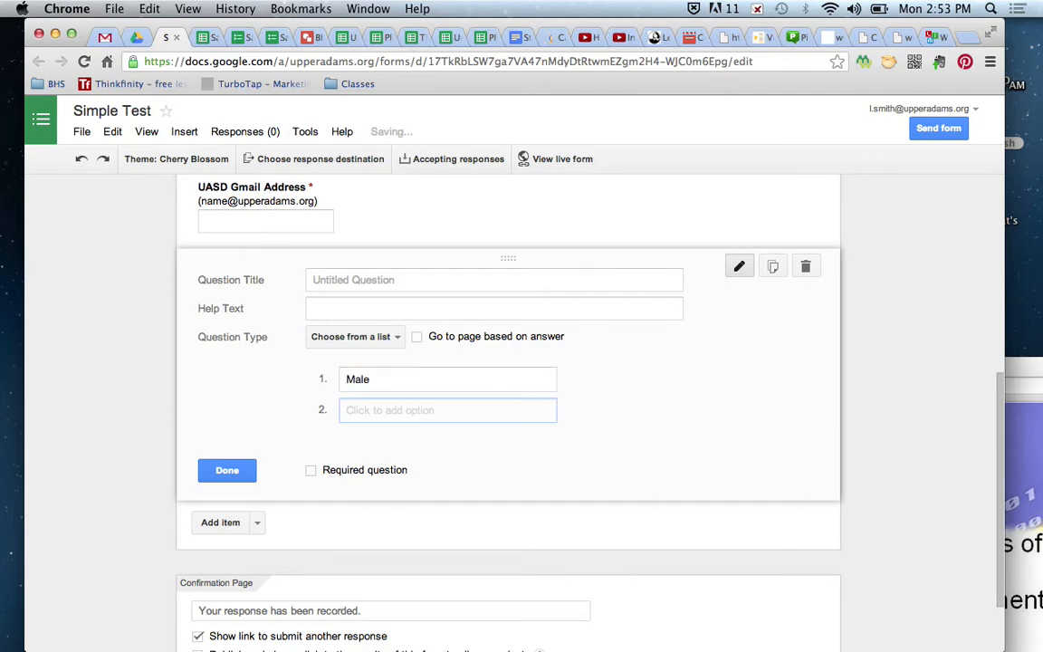
pyautogui.write('Female')
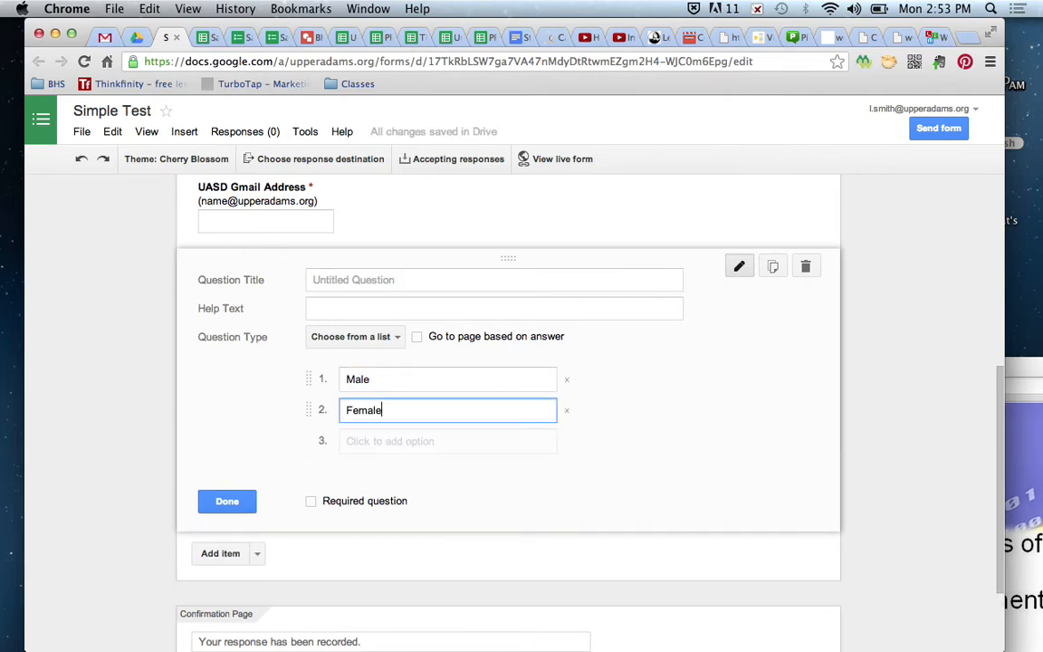
# - Make the list question required and title it 'What is your Gender?'
pyautogui.click(313, 503)
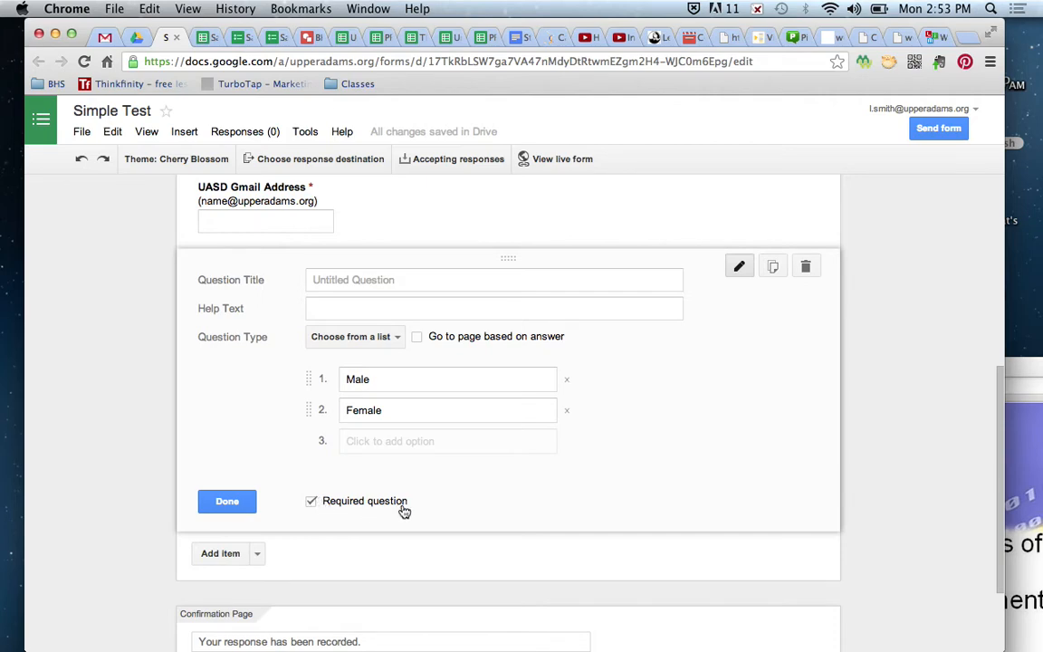
pyautogui.click(343, 286)
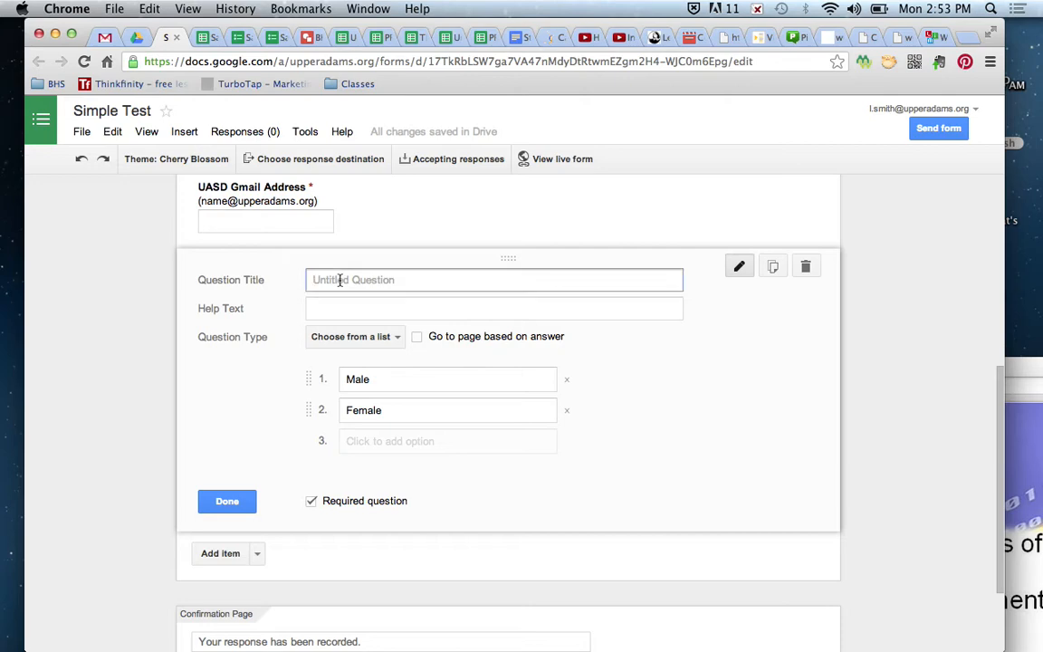
pyautogui.write('What is your Gender?')
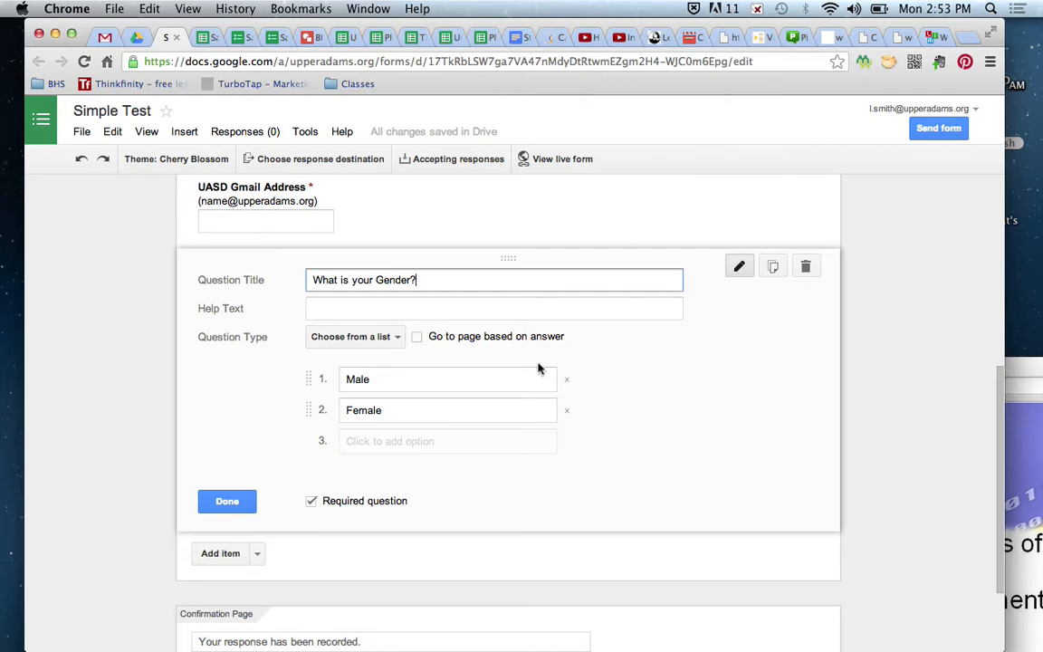
pyautogui.click(226, 502)
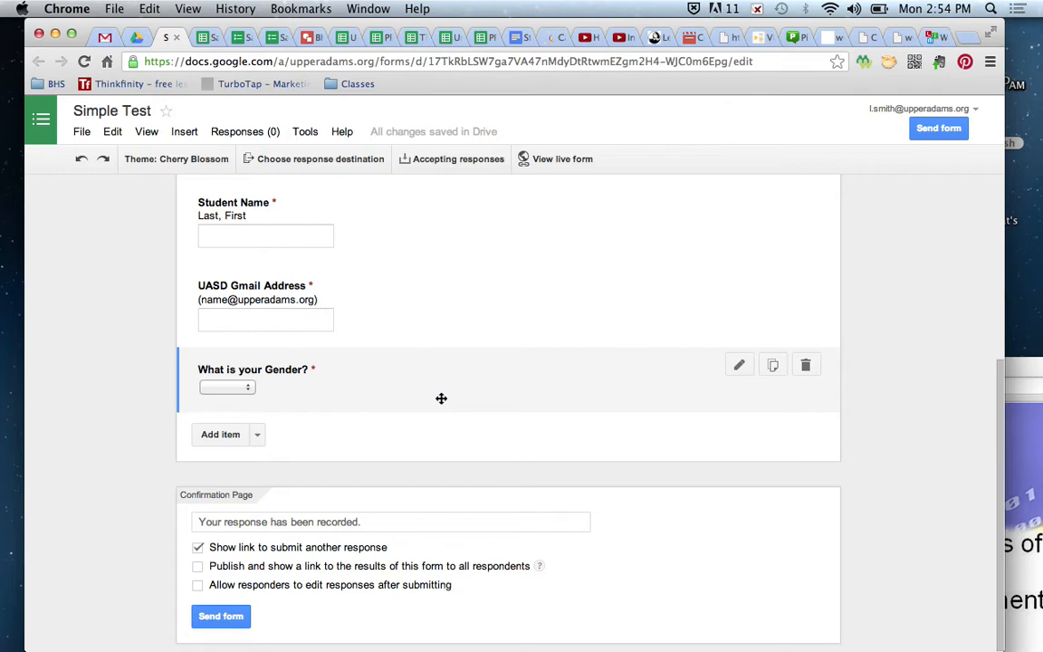
pyautogui.scroll(5, 441, 398)
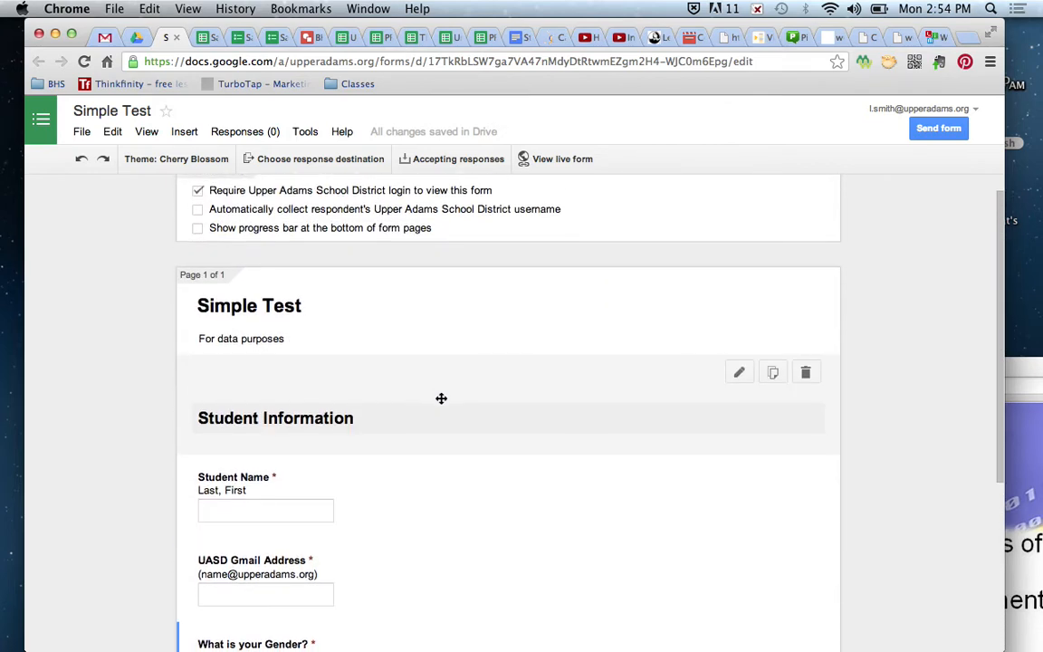
pyautogui.scroll(2, 441, 399)
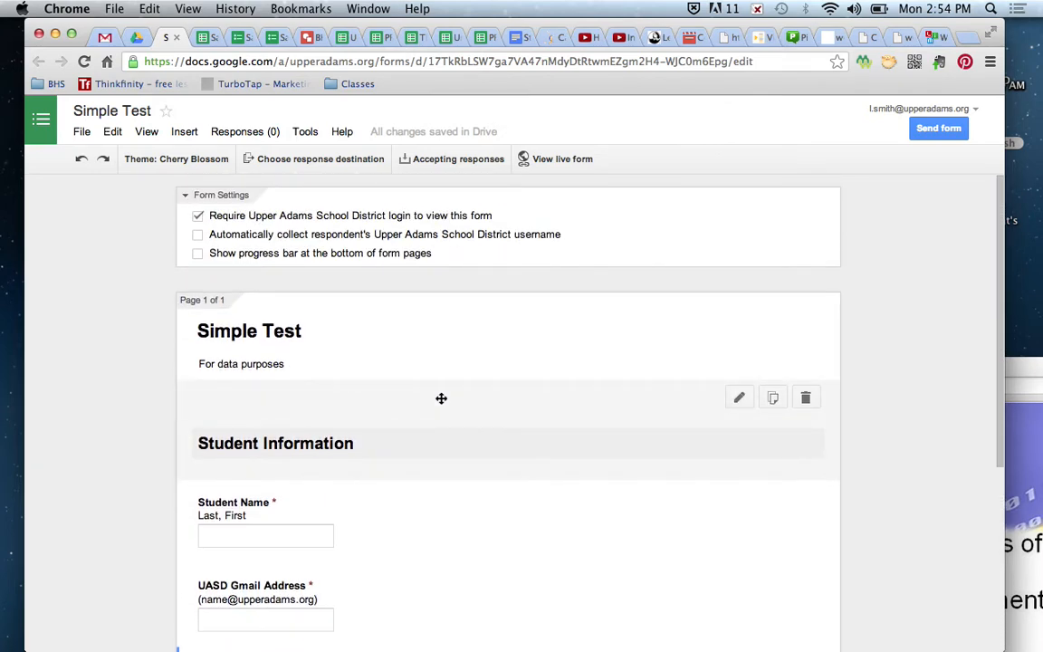
pyautogui.scroll(-7, 441, 398)
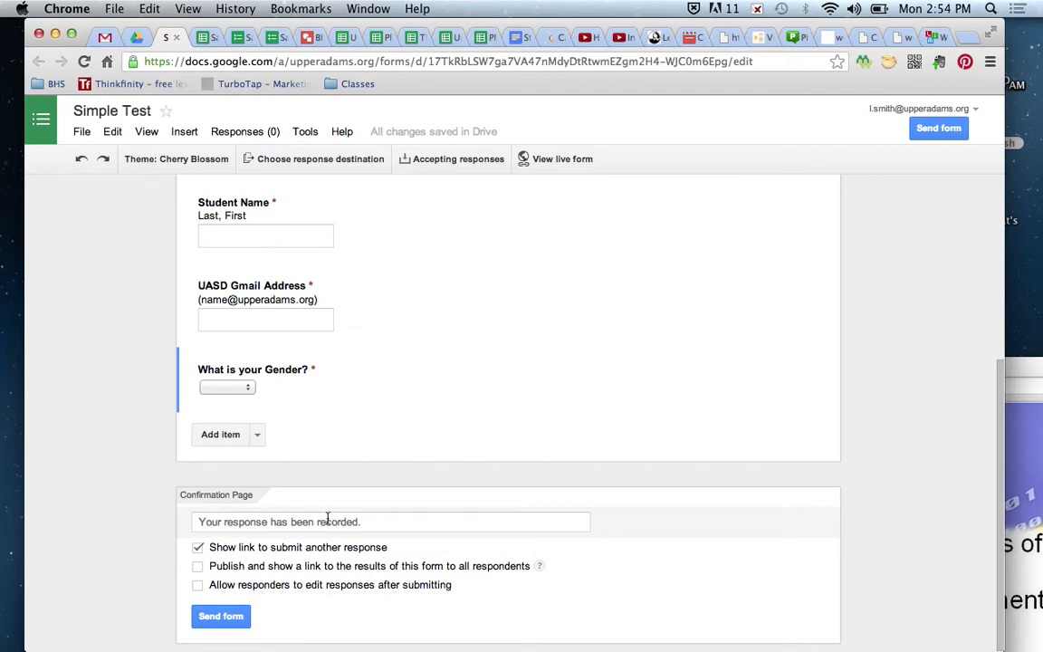
pyautogui.click(399, 521)
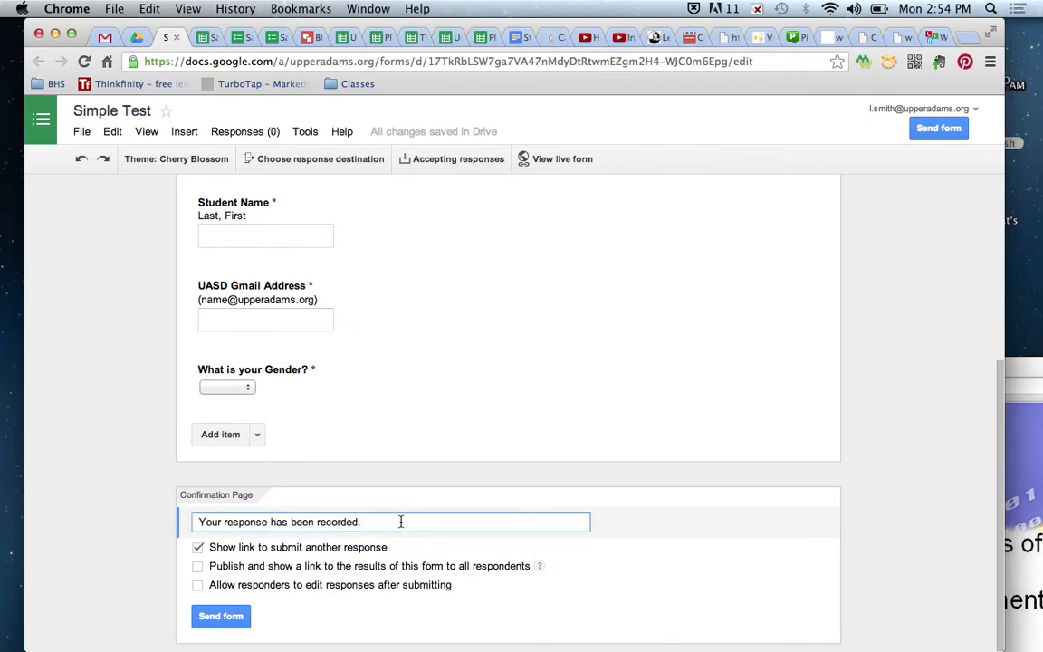
# - Add 'Now complete Worksheet #1.' and a sign-off with the teacher's name to the confirmation message
pyautogui.press('Return')
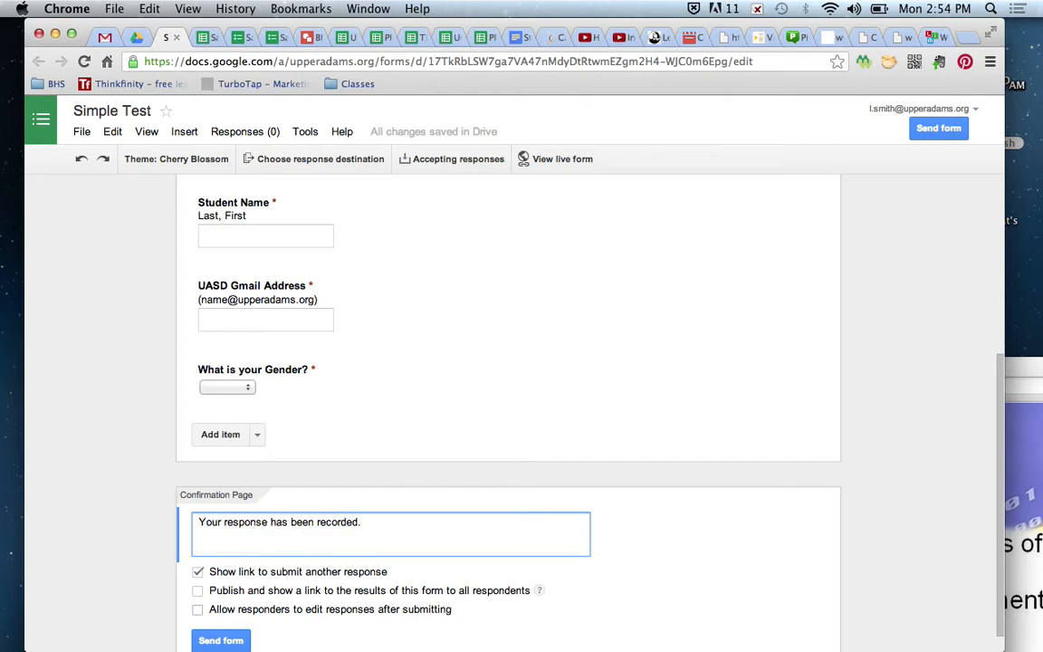
pyautogui.write('Now complete Work')
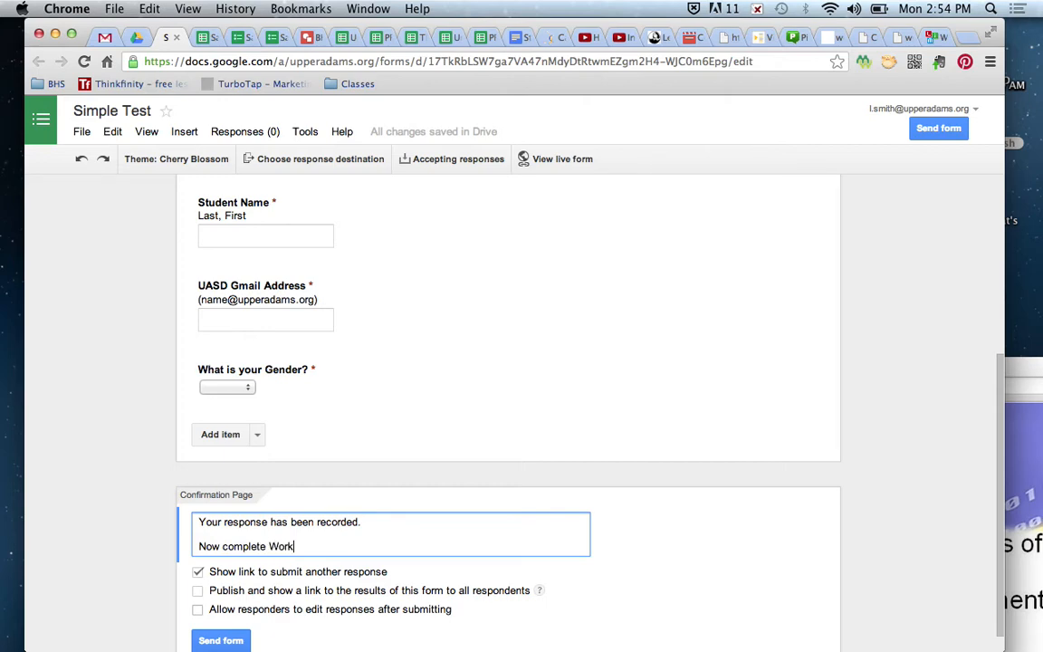
pyautogui.write('sheet #1.')
pyautogui.press('Return')
pyautogui.press('Return')
pyautogui.write('Mrs. Smith')
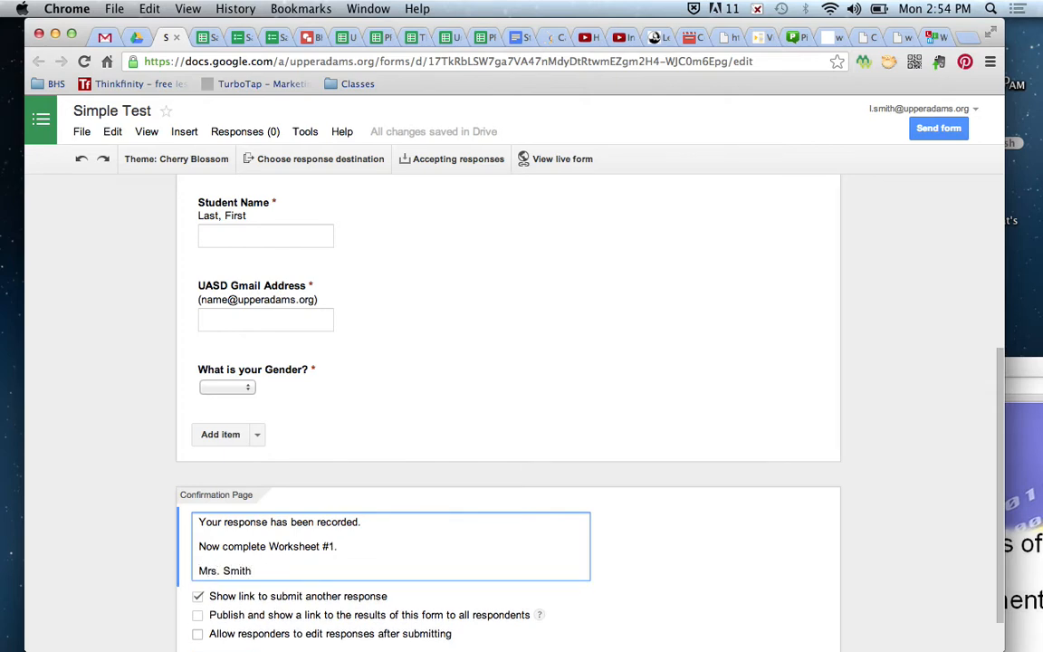
pyautogui.scroll(-1, 110, 556)
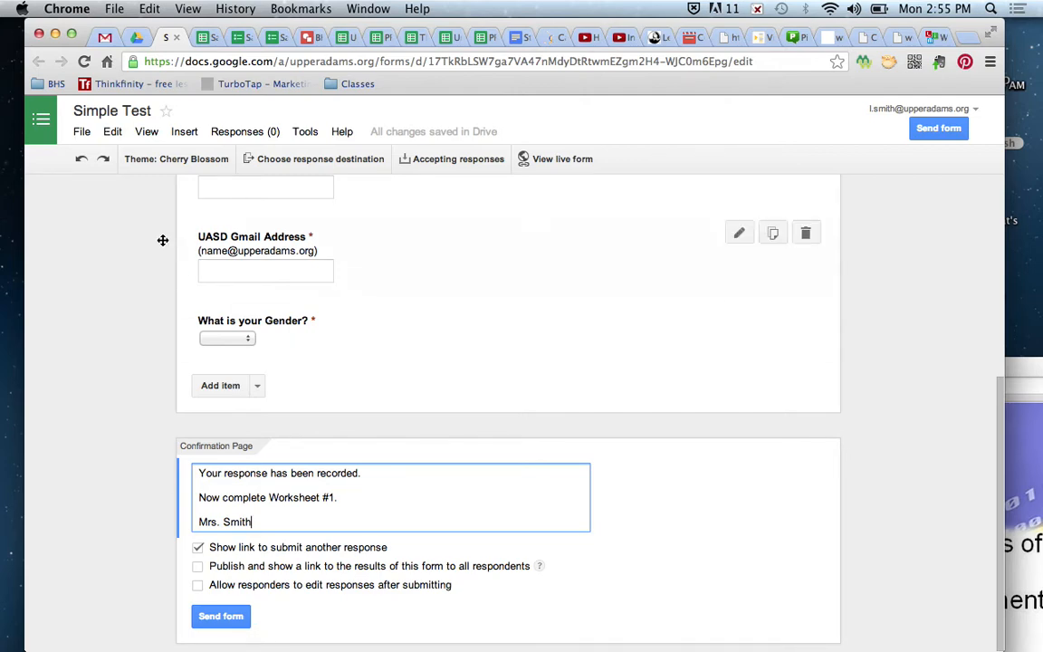
pyautogui.click(136, 38)
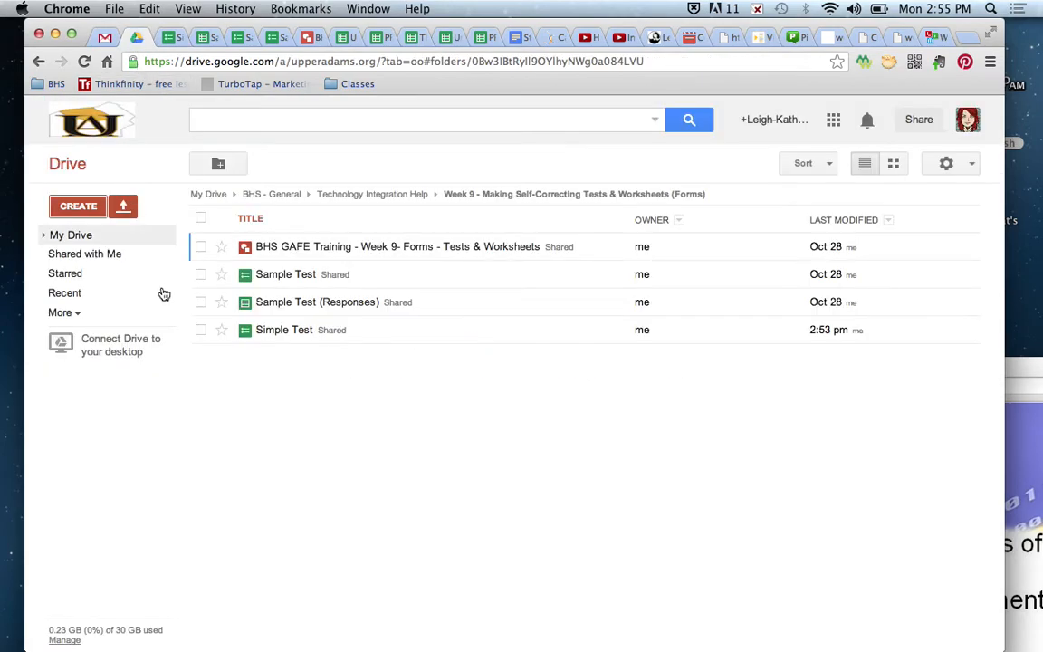
pyautogui.click(45, 236)
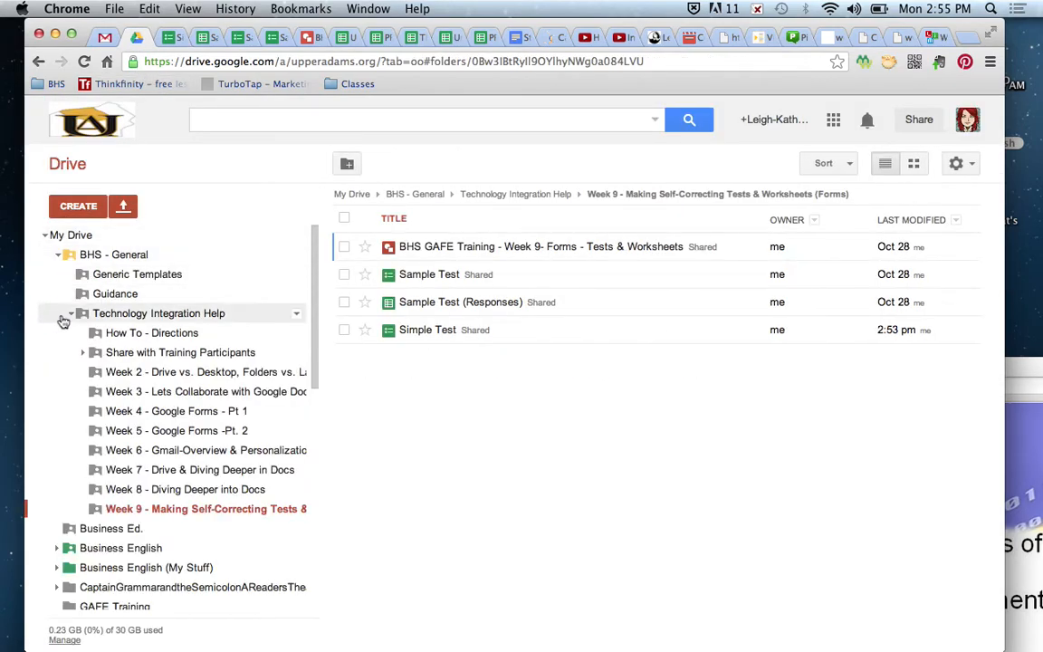
pyautogui.click(60, 255)
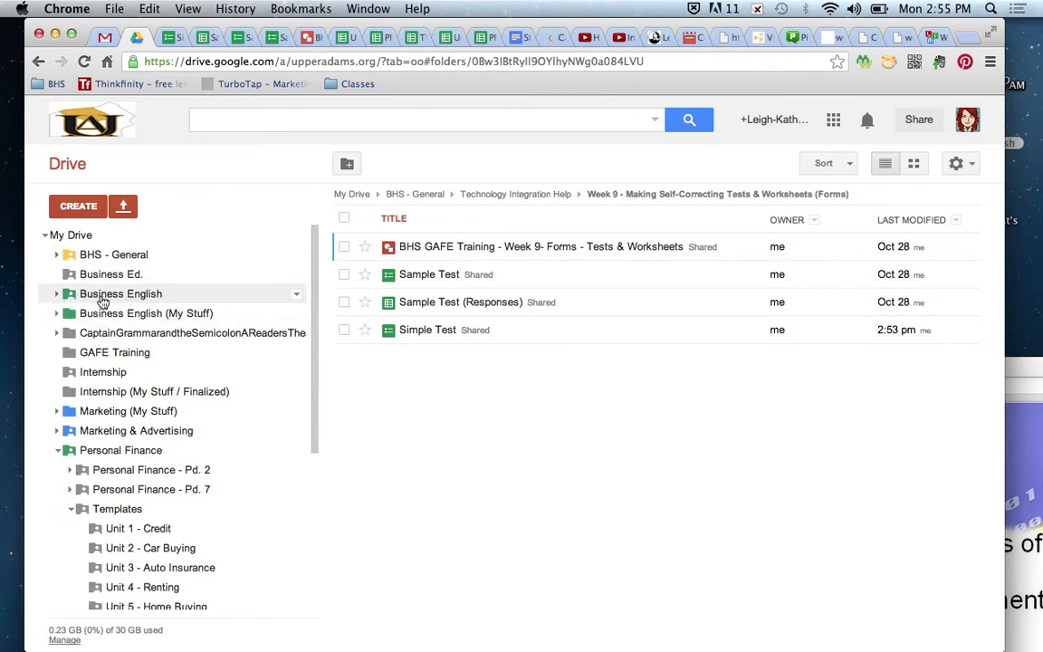
pyautogui.click(56, 295)
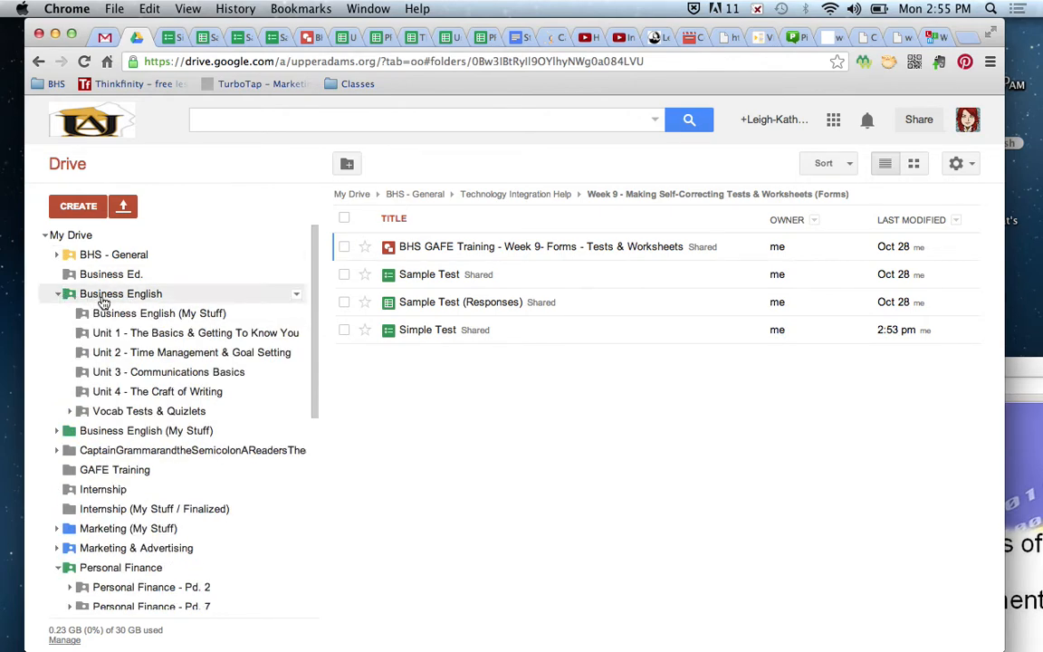
pyautogui.click(143, 395)
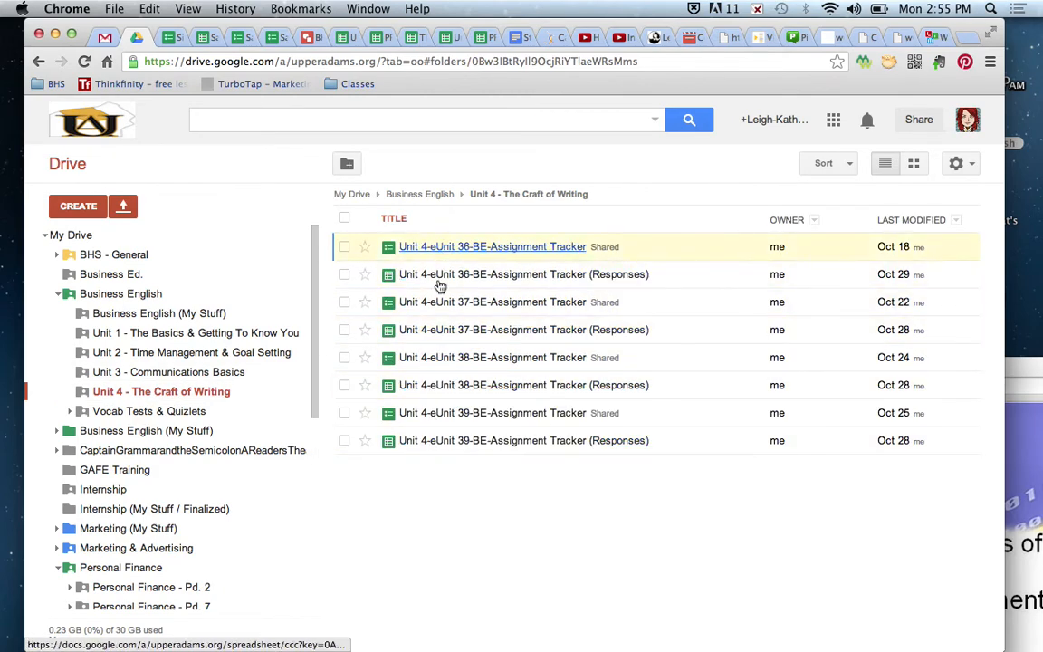
pyautogui.click(60, 296)
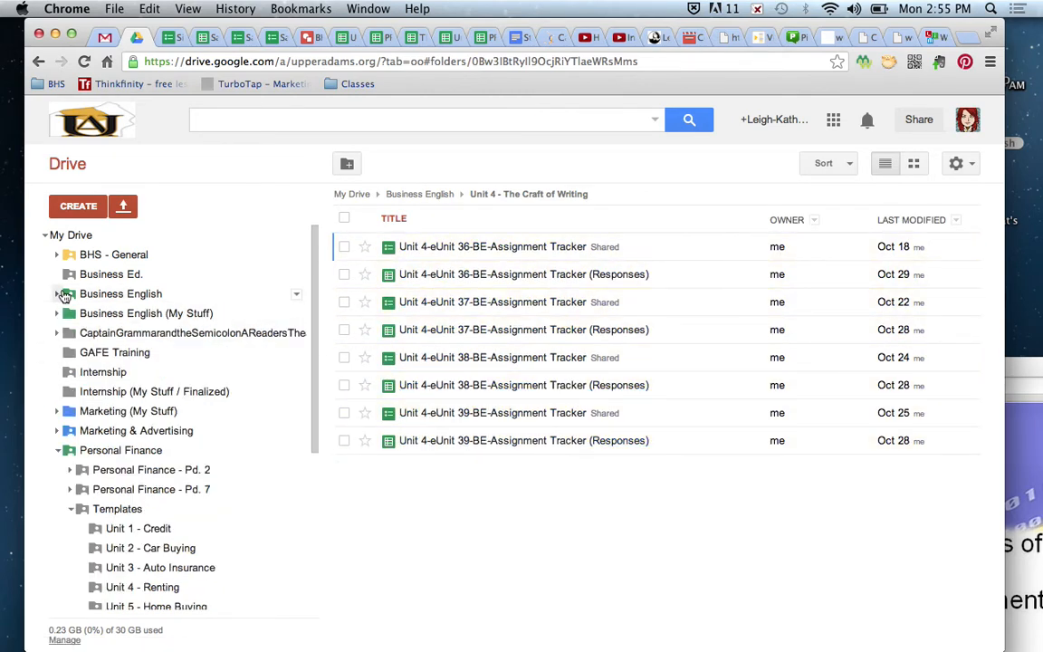
pyautogui.click(176, 37)
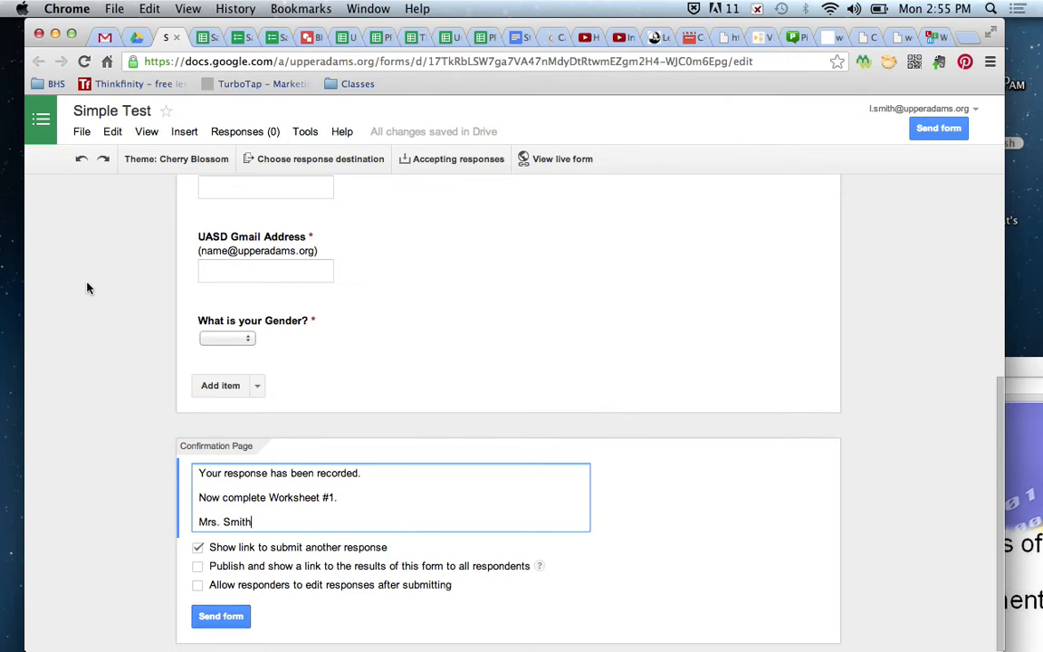
pyautogui.scroll(5, 88, 288)
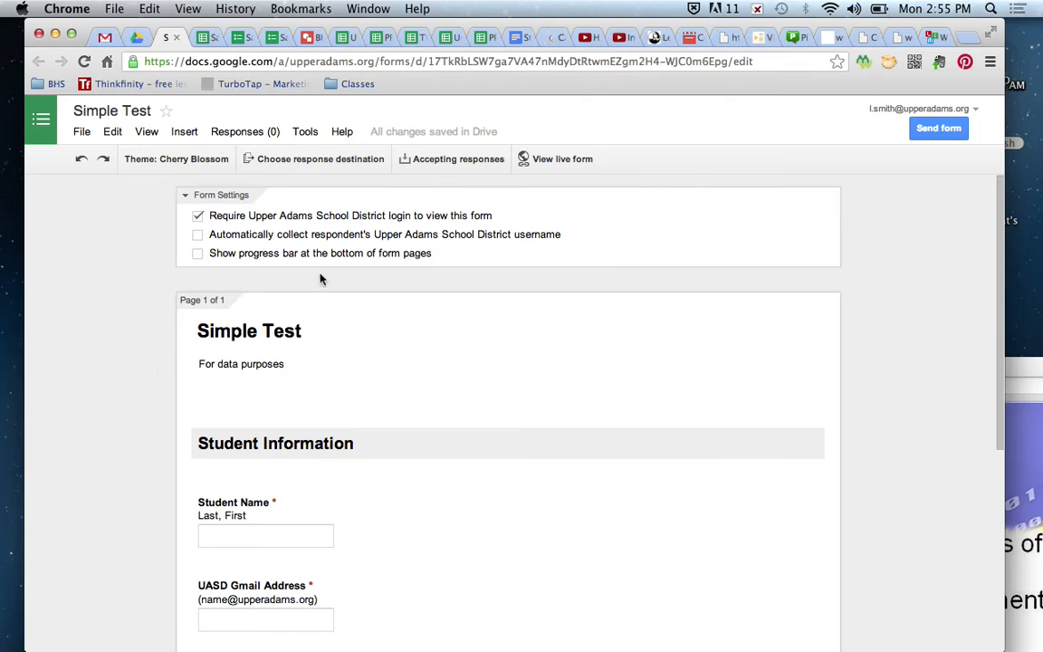
pyautogui.click(459, 160)
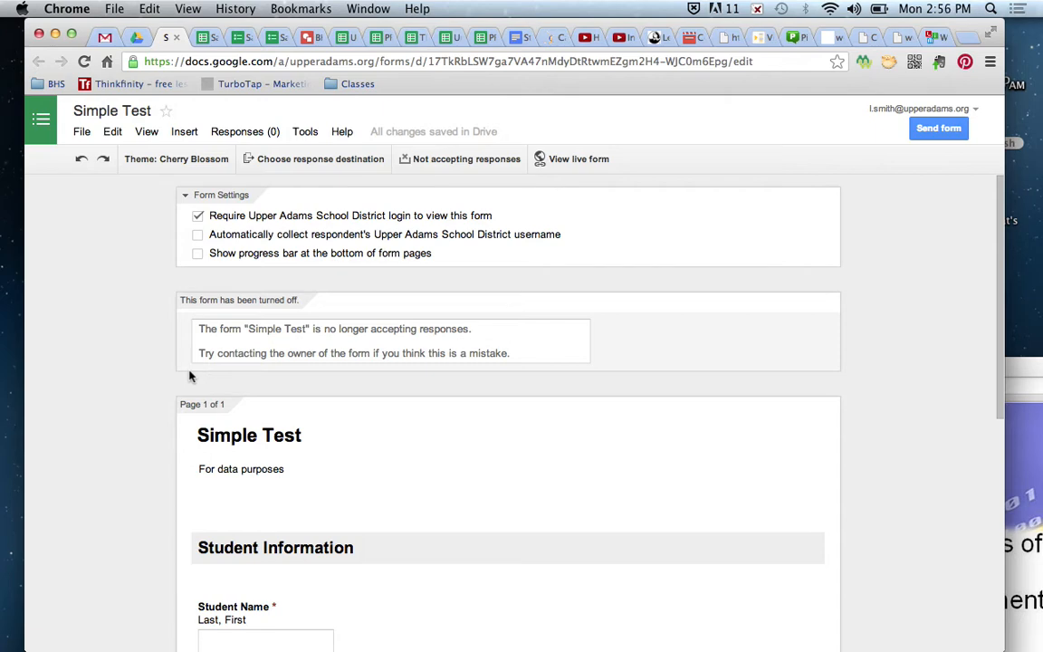
pyautogui.click(492, 159)
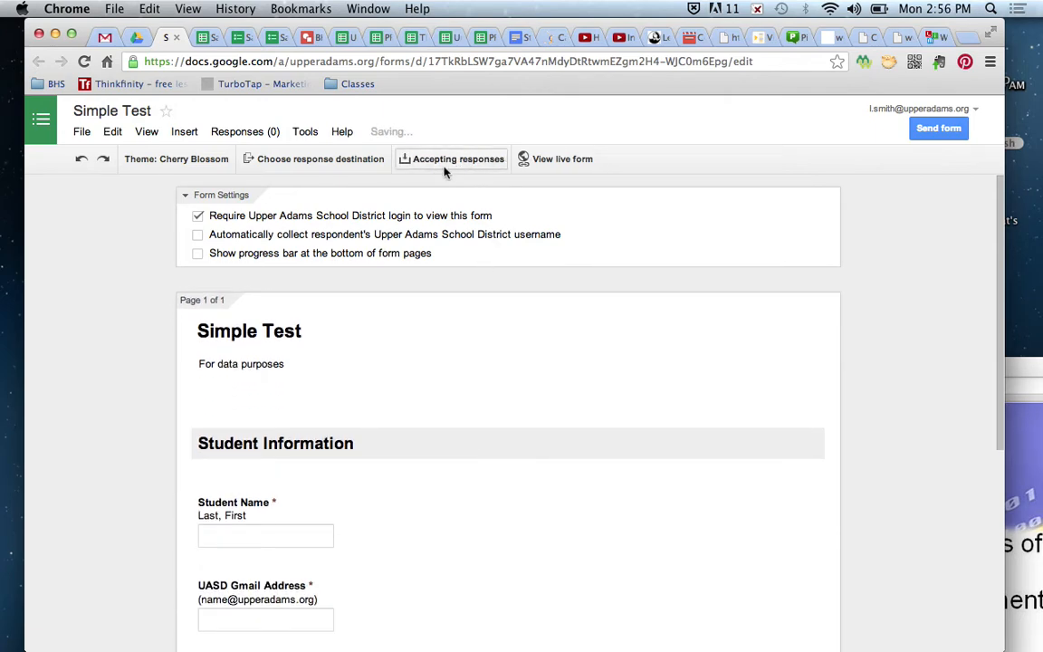
pyautogui.click(577, 162)
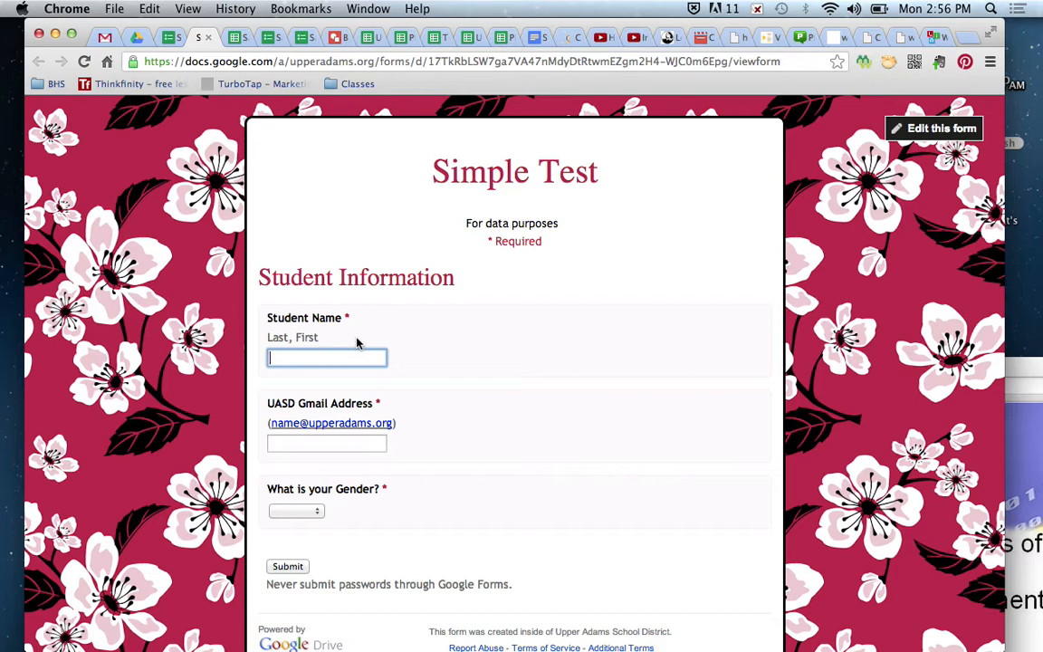
# - Submit a response with the student's name, school e-mail address and Female as gender
pyautogui.click(357, 436)
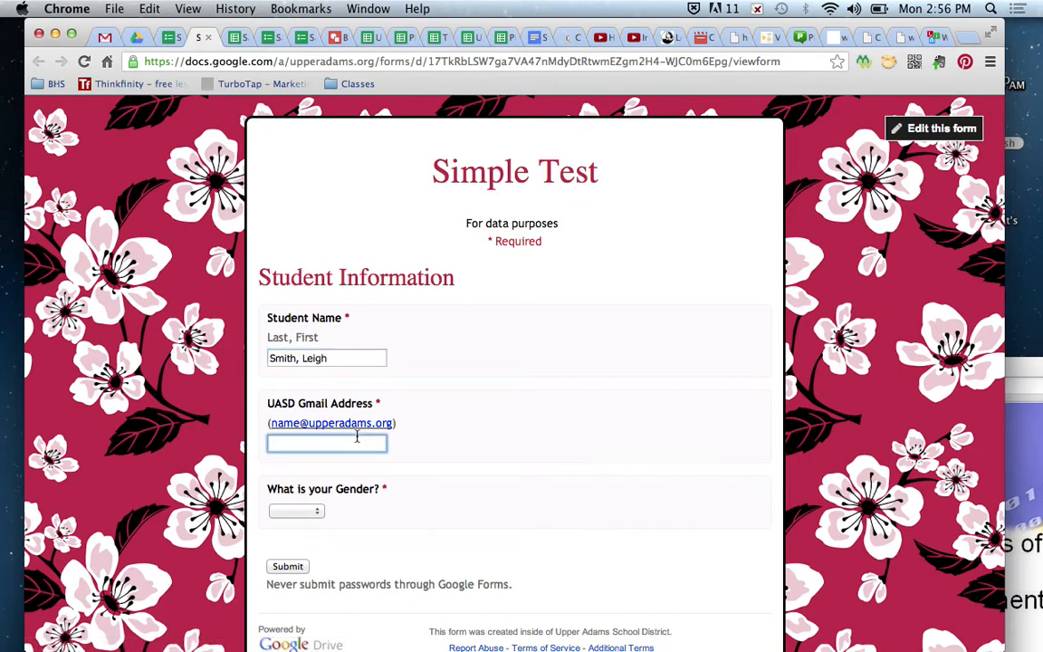
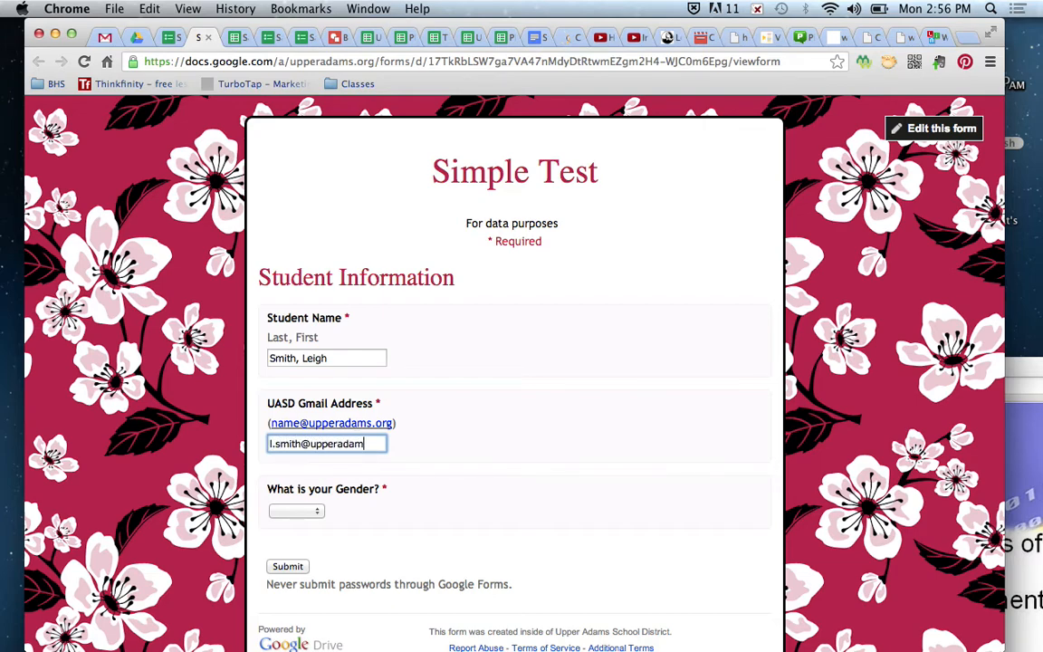
pyautogui.press('Tab')
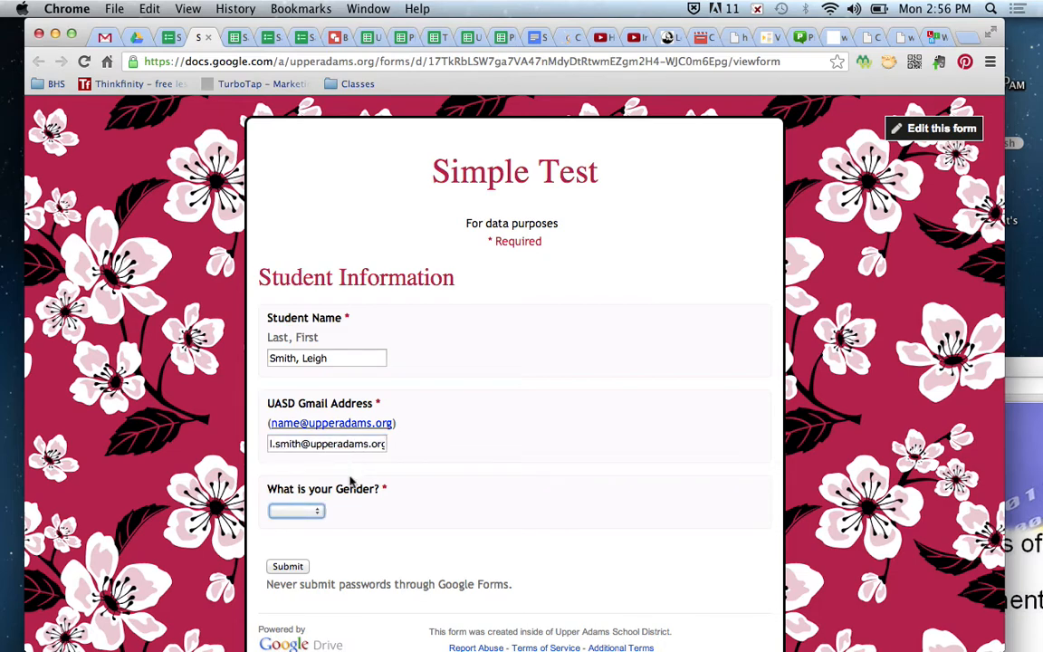
pyautogui.click(313, 516)
pyautogui.click(301, 539)
pyautogui.click(295, 570)
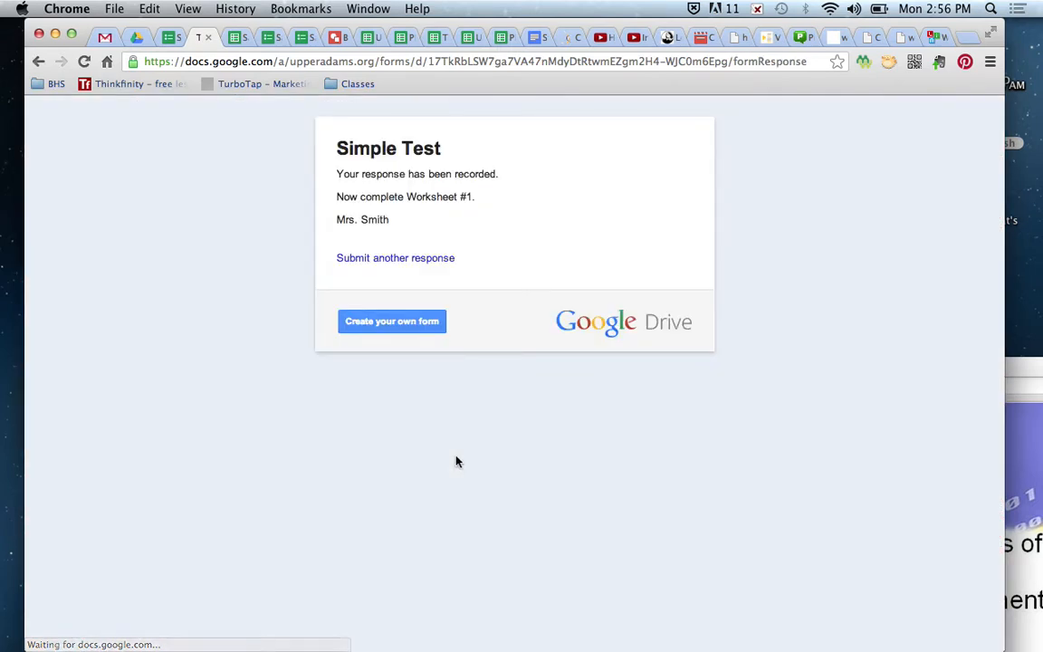
# - Submit another response using the suggested student name, a school e-mail and Male as gender
pyautogui.click(432, 261)
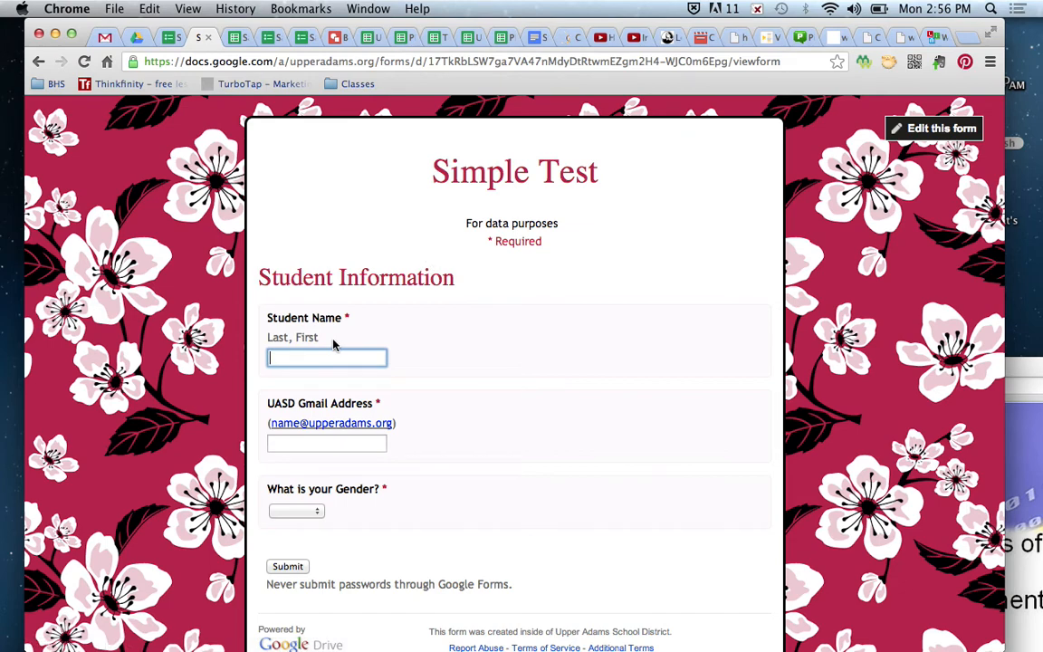
pyautogui.write('Smith')
pyautogui.press('Down')
pyautogui.press('Tab')
pyautogui.press('Tab')
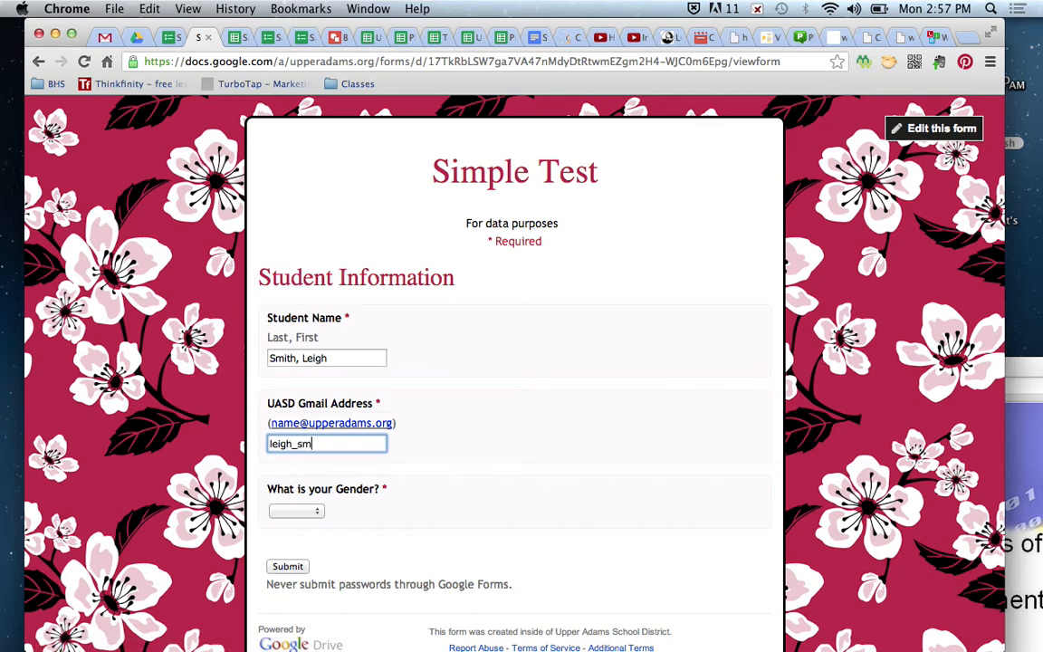
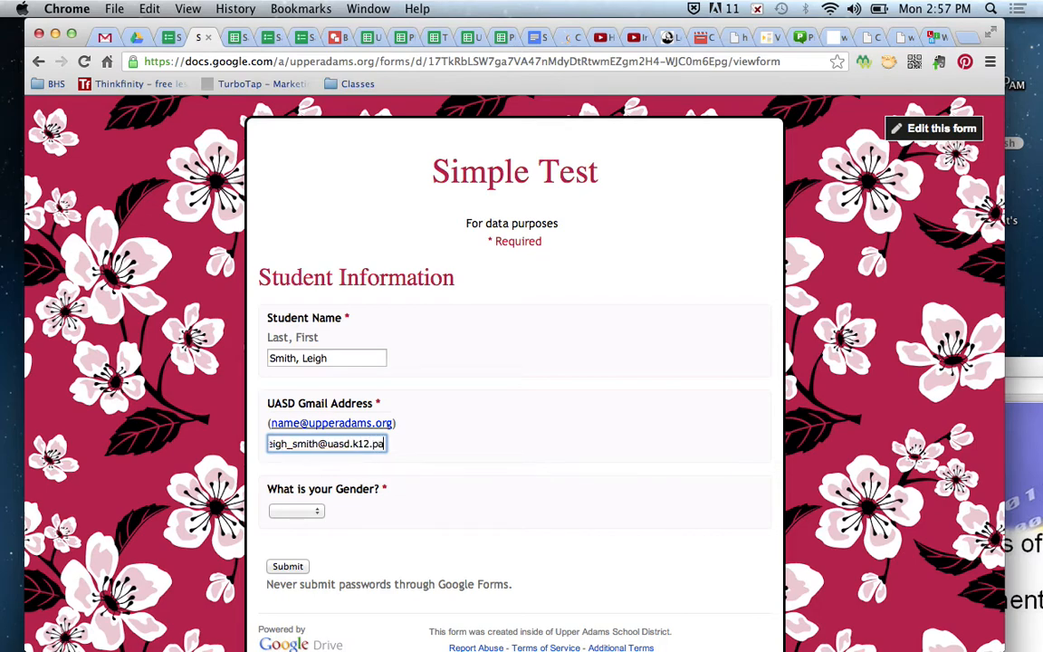
pyautogui.press('Tab')
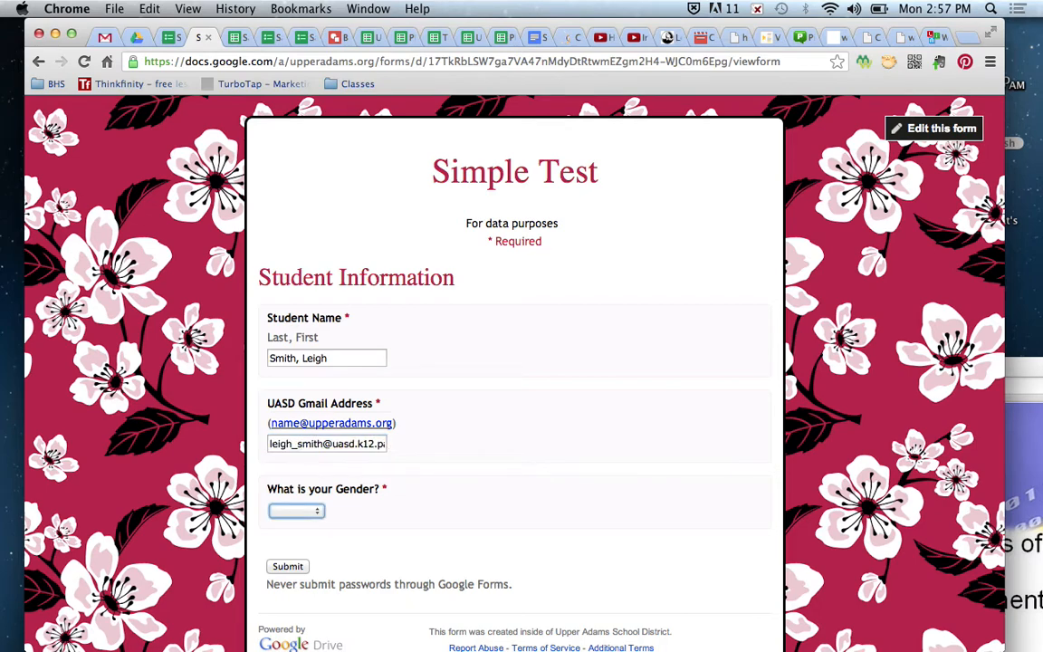
pyautogui.click(312, 513)
pyautogui.click(290, 524)
pyautogui.click(290, 566)
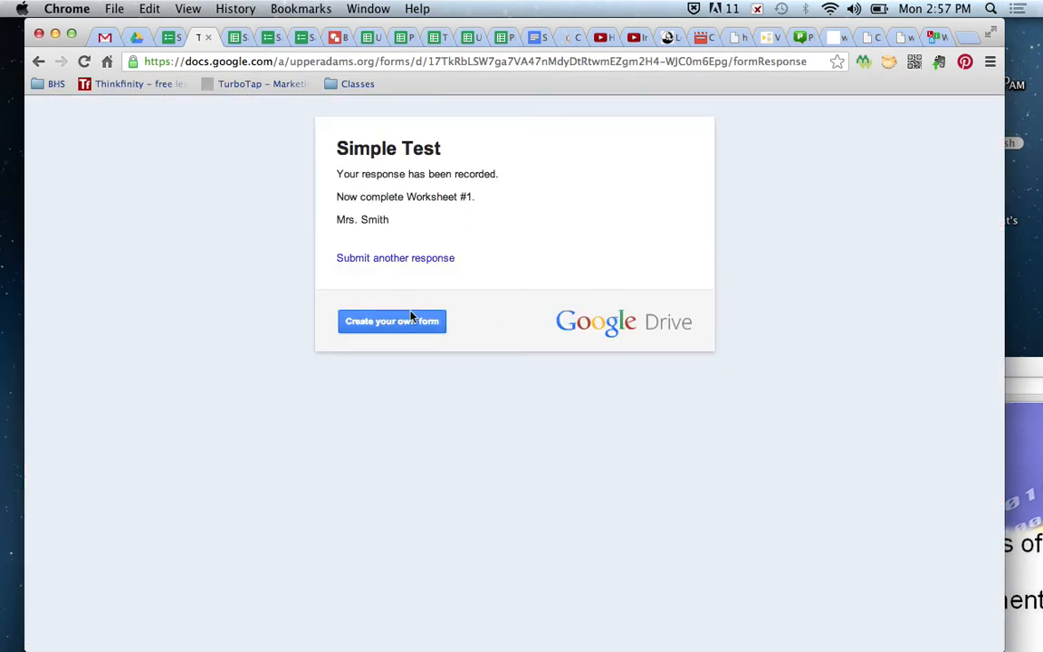
# - Submit a third response with the suggested name, a Gmail address and Female as gender
pyautogui.click(420, 257)
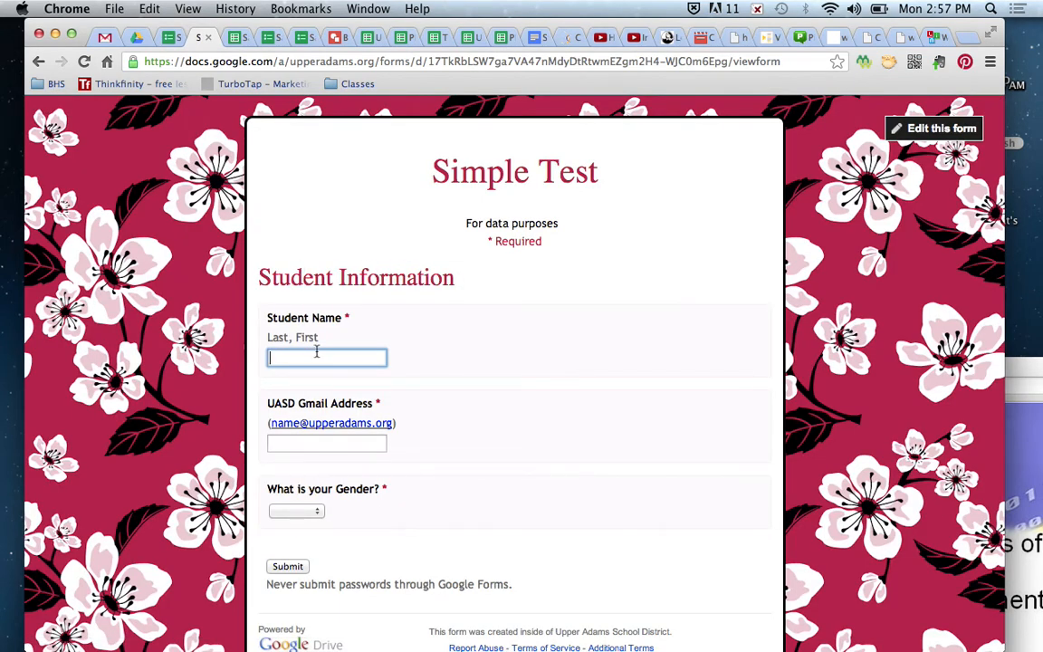
pyautogui.write('S')
pyautogui.press('Tab')
pyautogui.press('Tab')
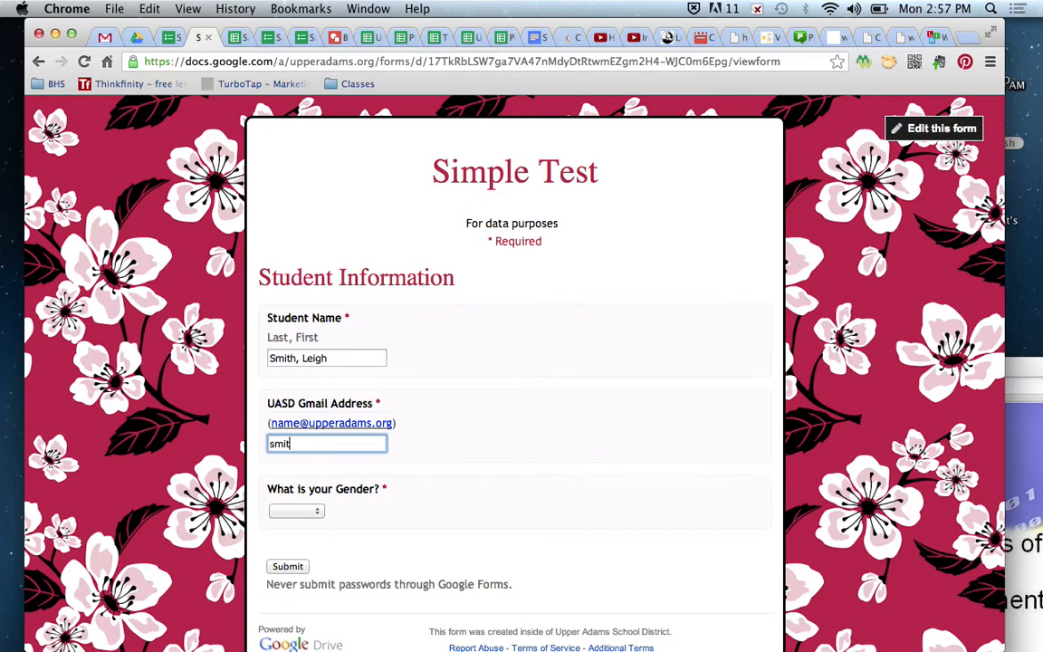
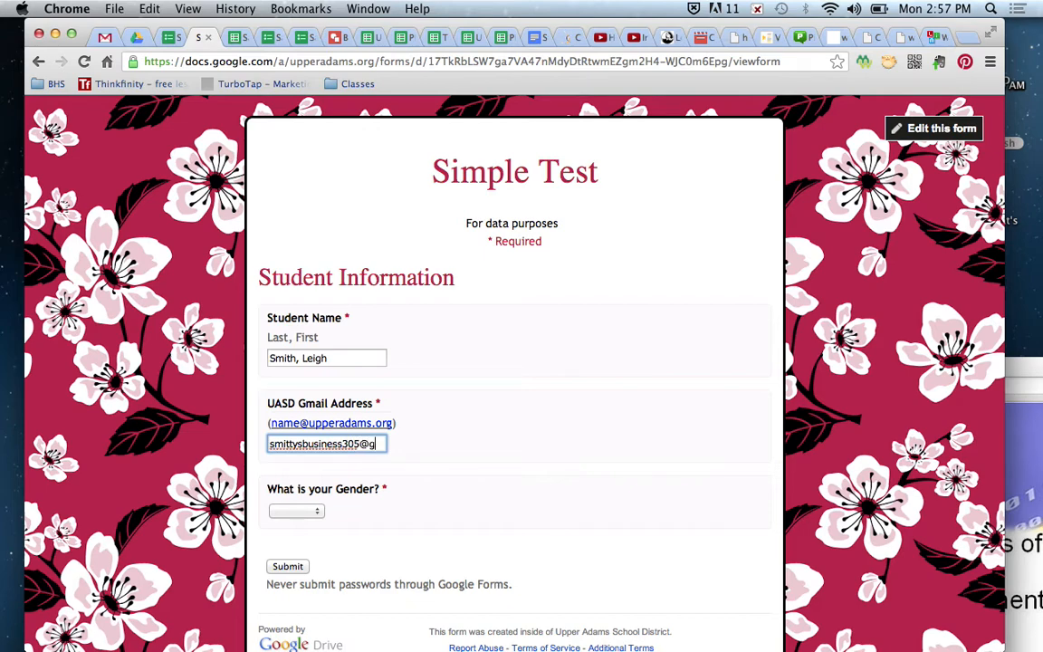
pyautogui.press('Tab')
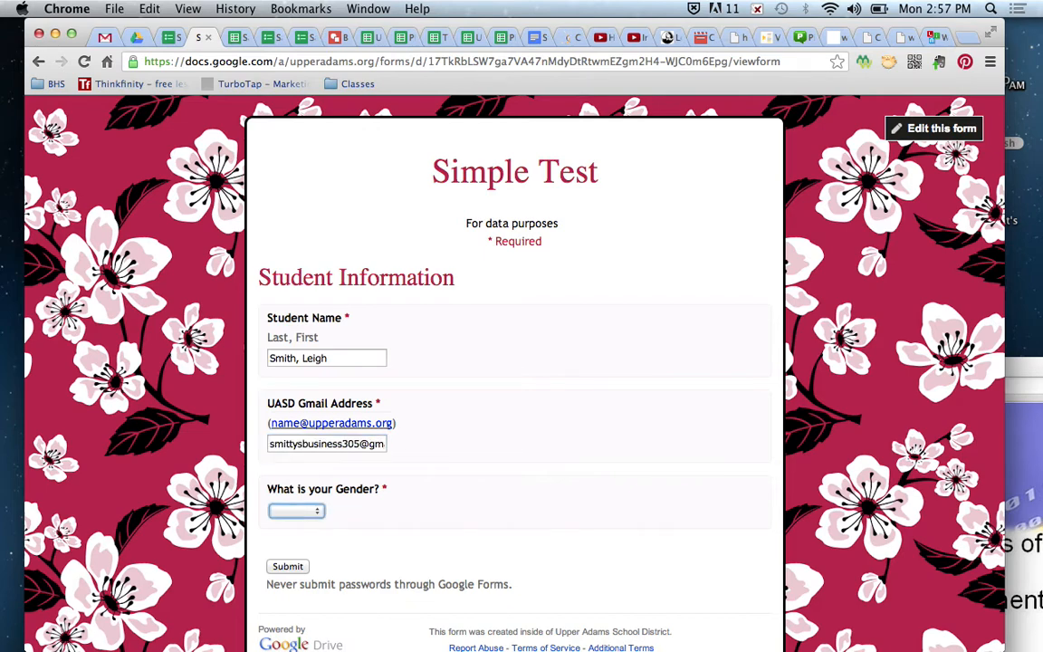
pyautogui.click(309, 513)
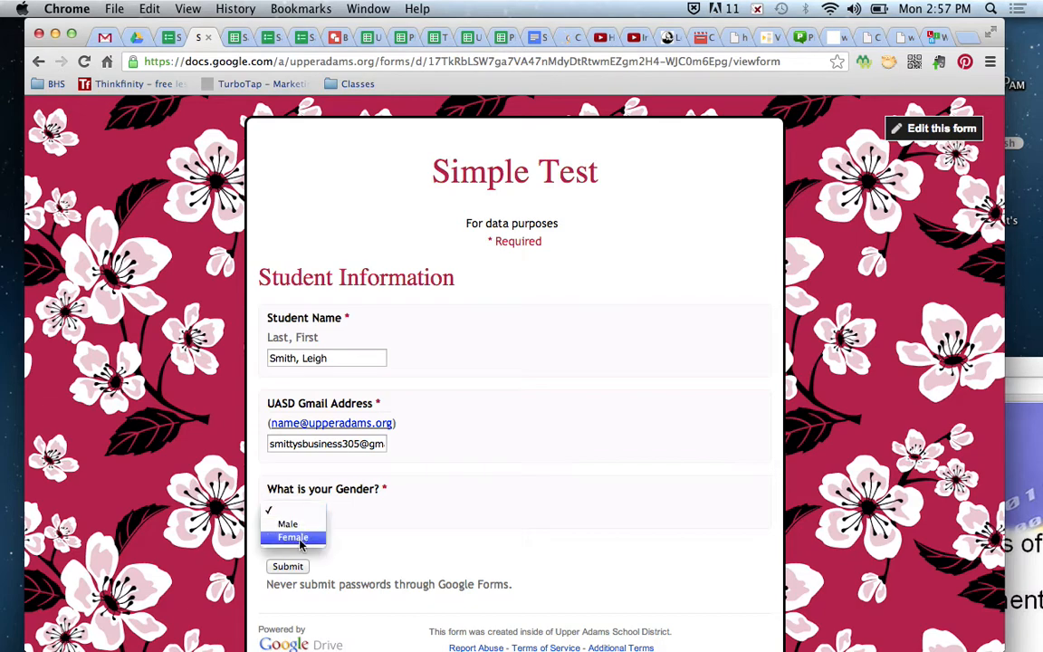
pyautogui.click(303, 539)
pyautogui.click(298, 568)
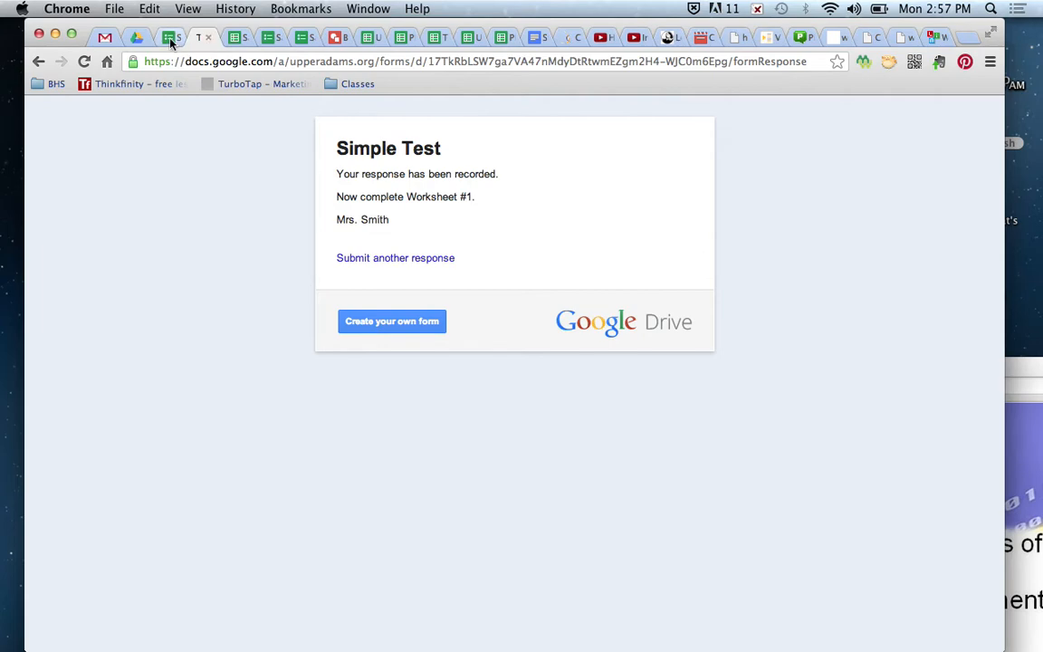
pyautogui.click(170, 38)
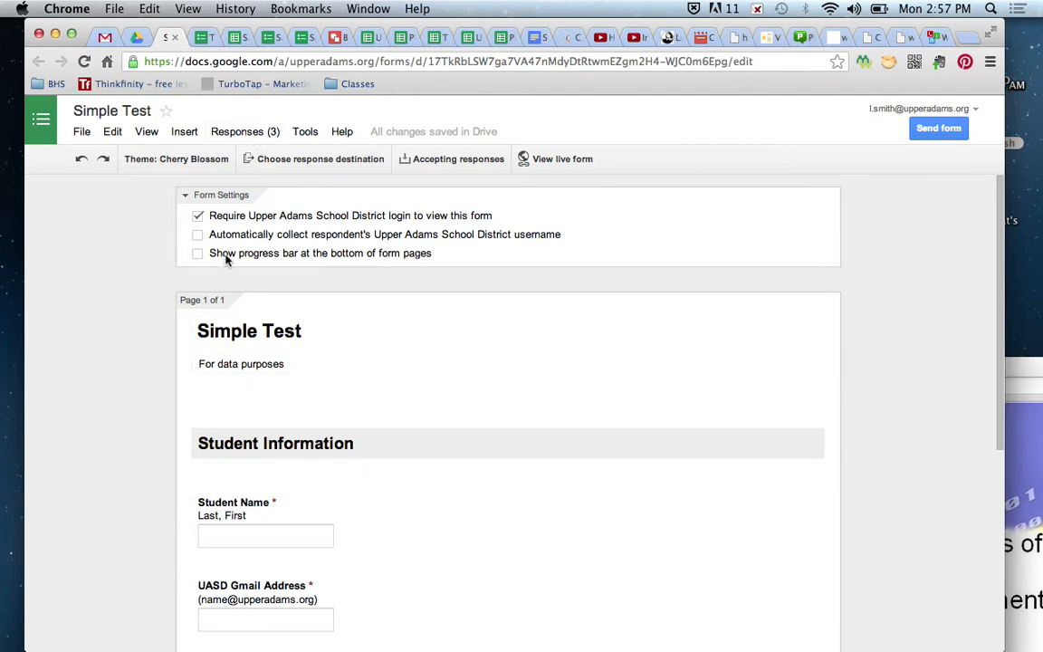
# - Create the new 'Simple Test (Responses)' spreadsheet as the response destination and open it
pyautogui.click(312, 163)
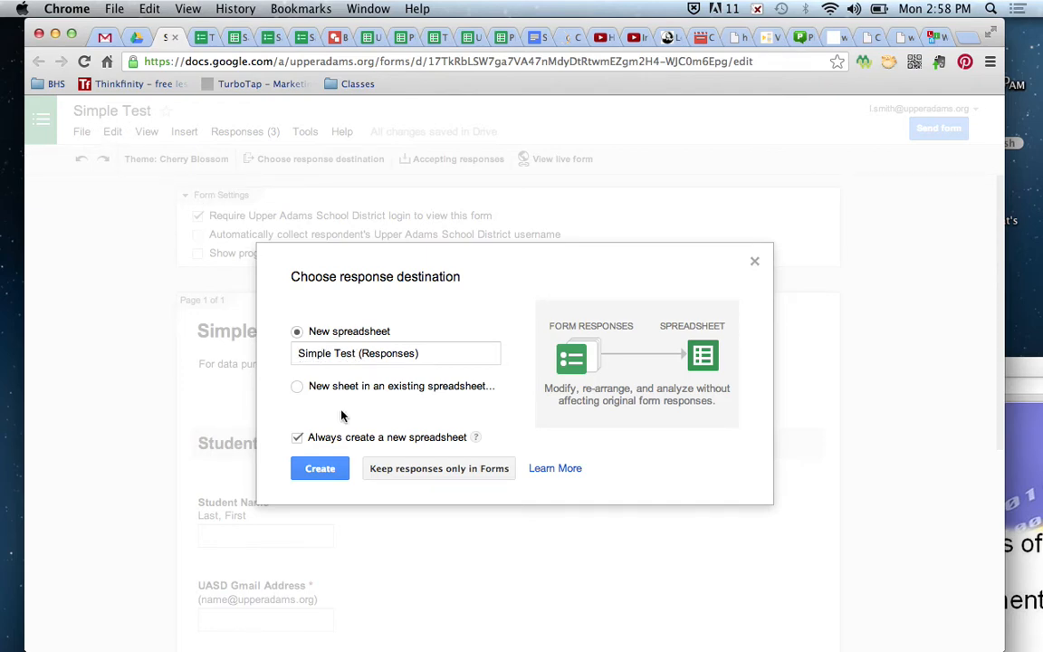
pyautogui.click(319, 468)
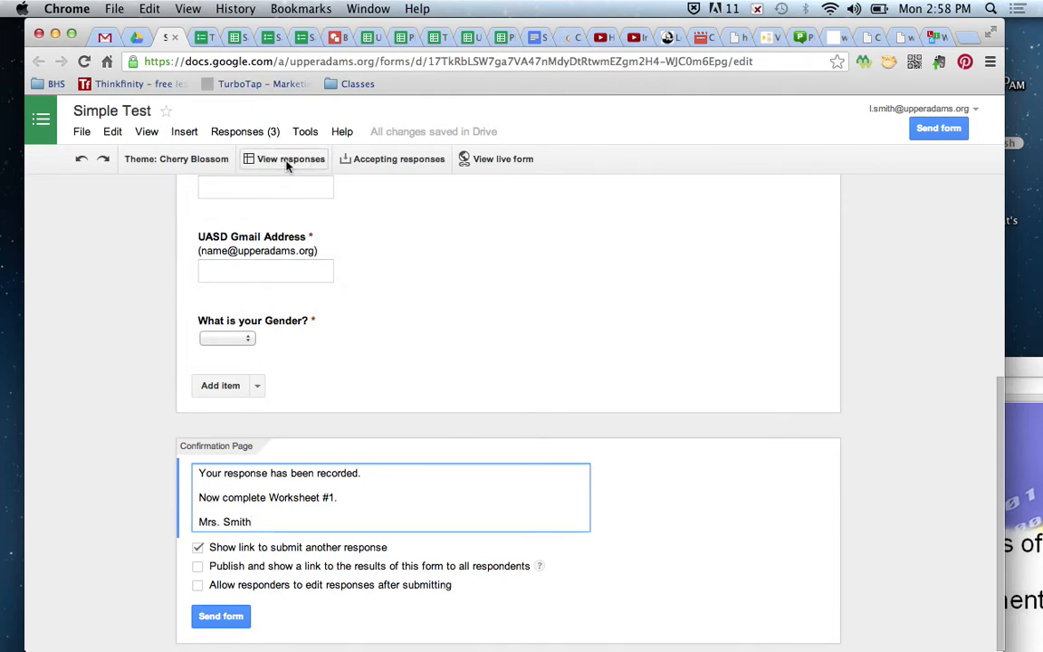
pyautogui.click(287, 165)
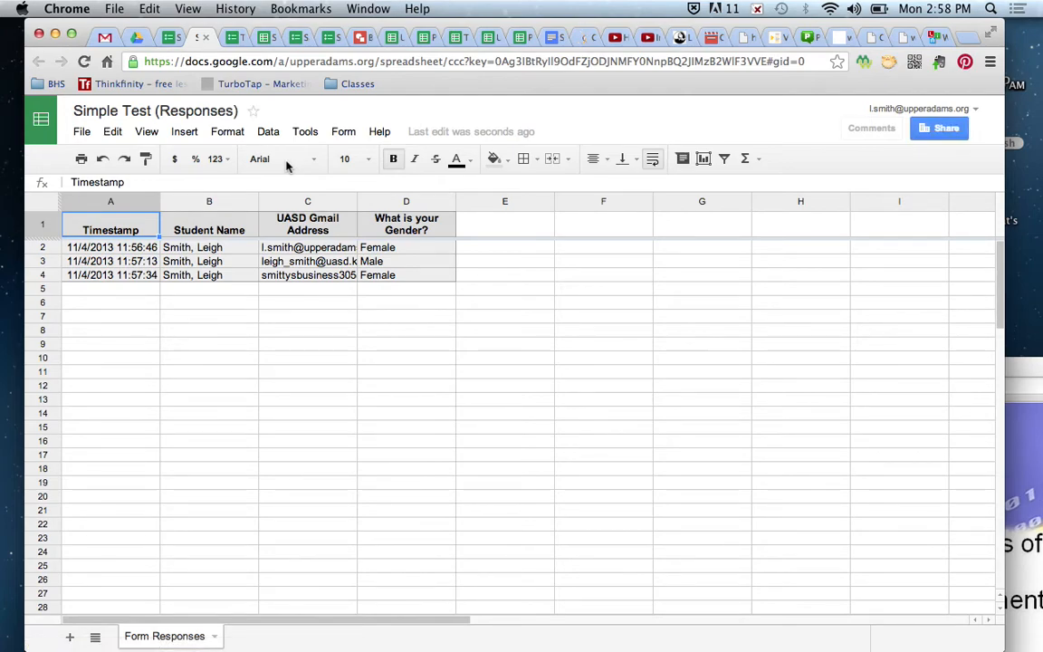
# - Shift the browser window showing Simple Test (Responses) further to the right
pyautogui.moveTo(283, 27); pyautogui.dragTo(360, 27)
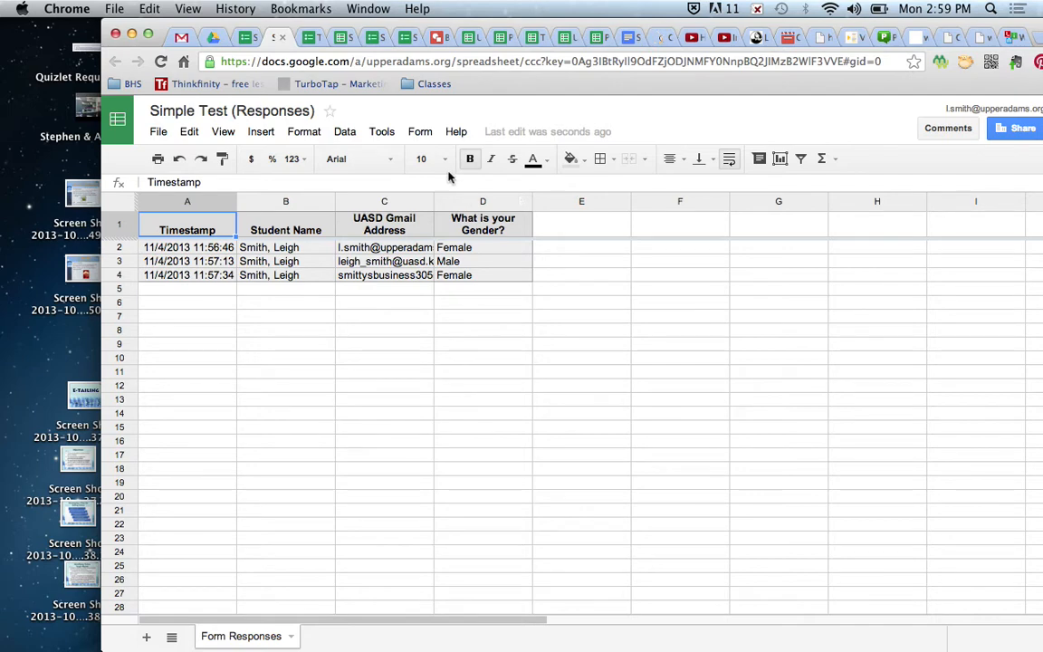
# - Search the Insert > Script gallery for 'flubaroo' and install Flubaroo
pyautogui.click(262, 132)
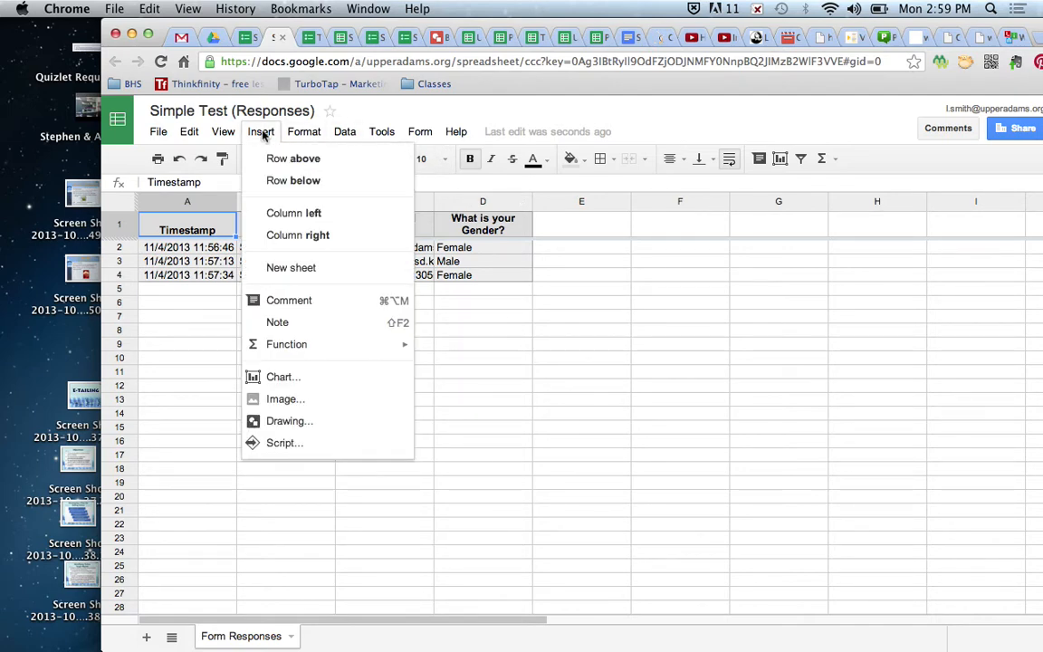
pyautogui.click(313, 444)
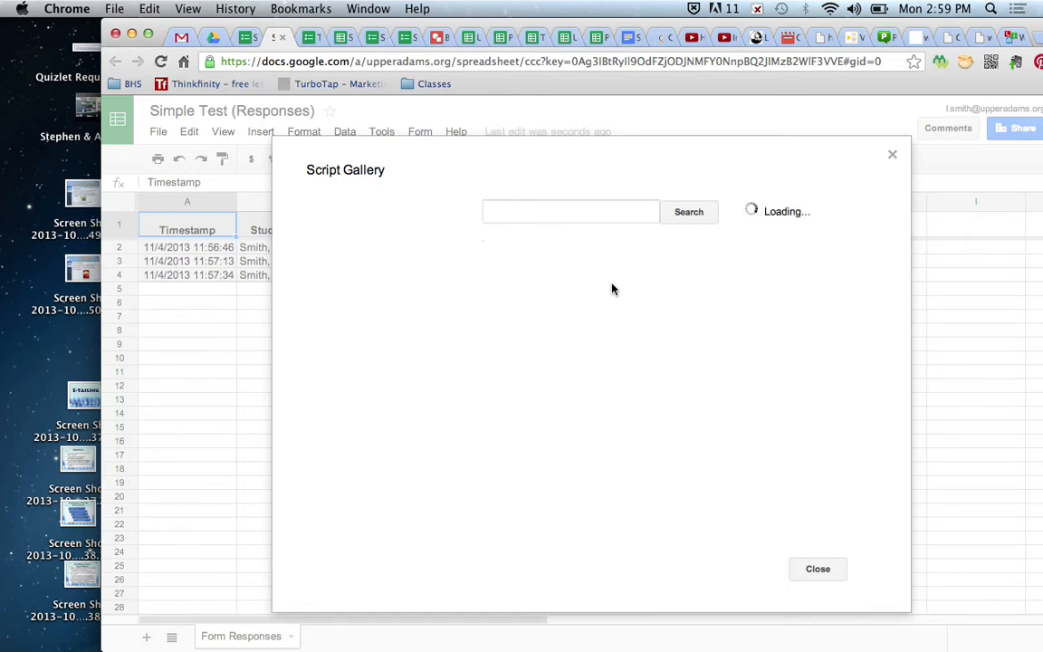
pyautogui.click(572, 213)
pyautogui.write('flubaroo')
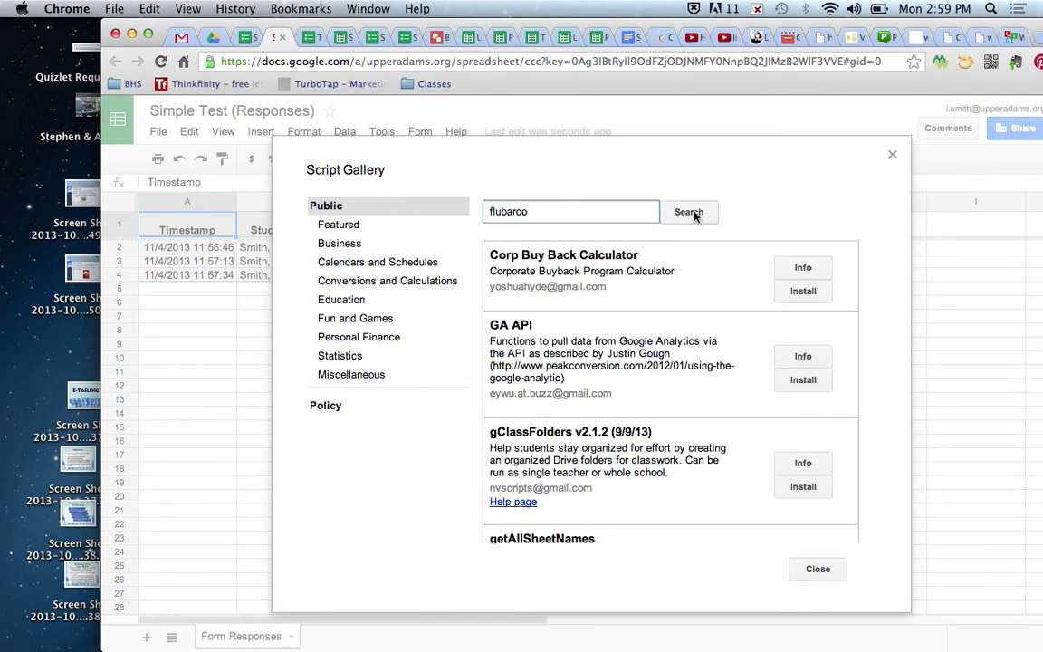
pyautogui.click(692, 214)
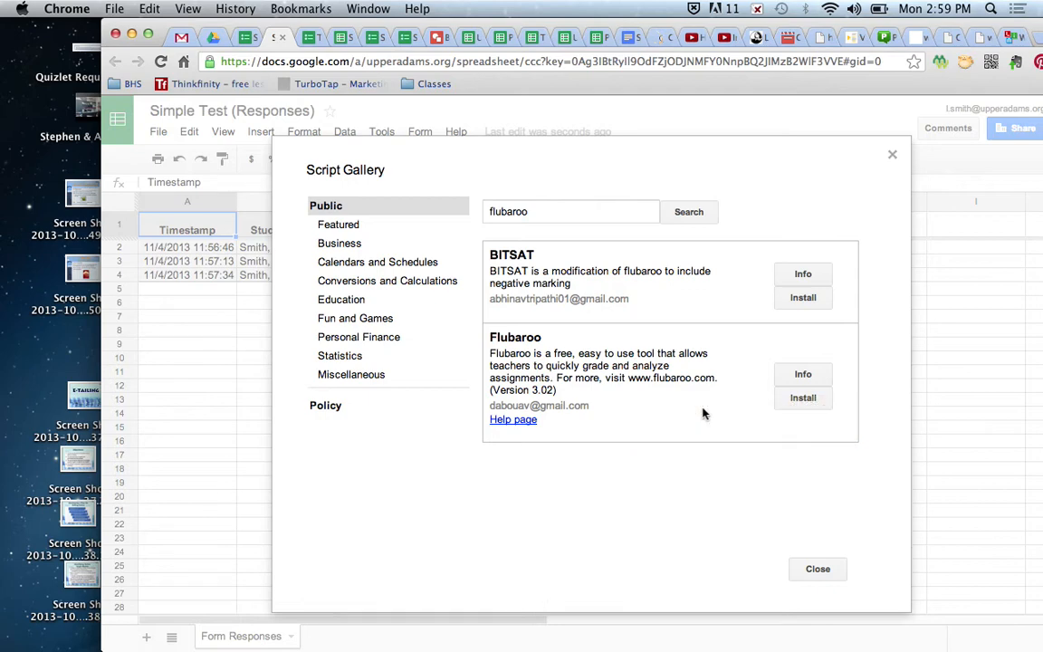
pyautogui.click(808, 400)
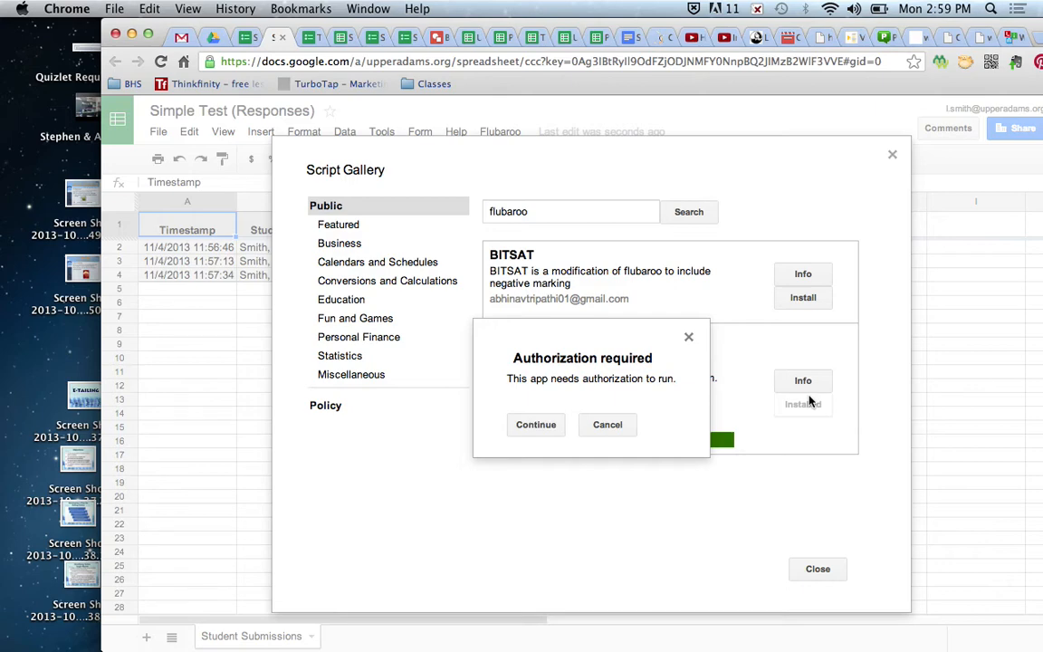
# - Authorize Flubaroo, accept its requested permissions, and close the script gallery
pyautogui.click(533, 432)
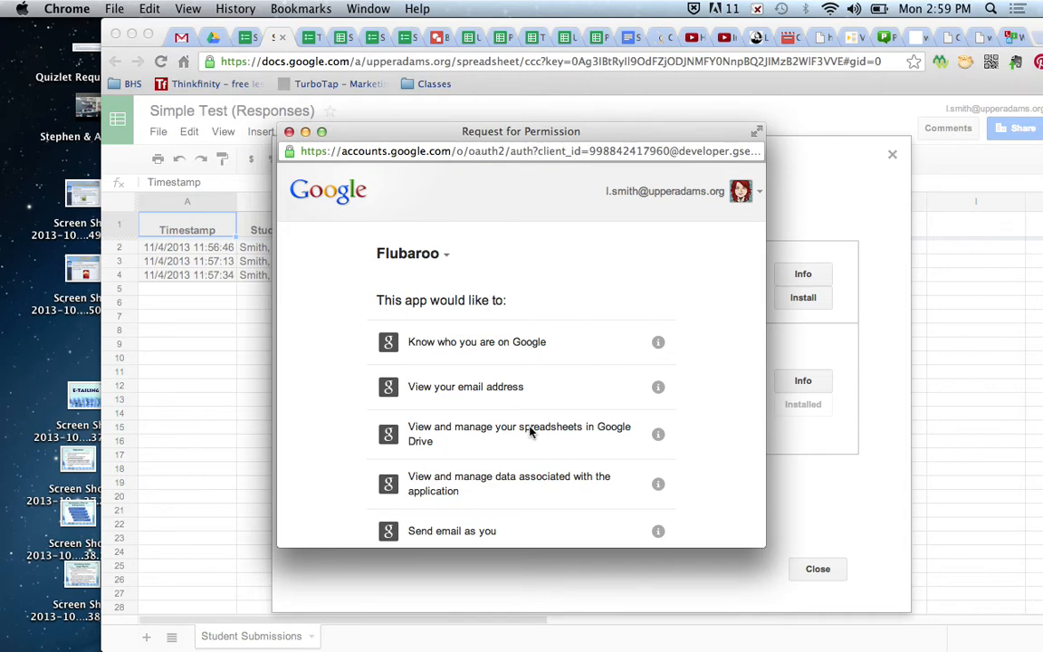
pyautogui.scroll(-1, 361, 415)
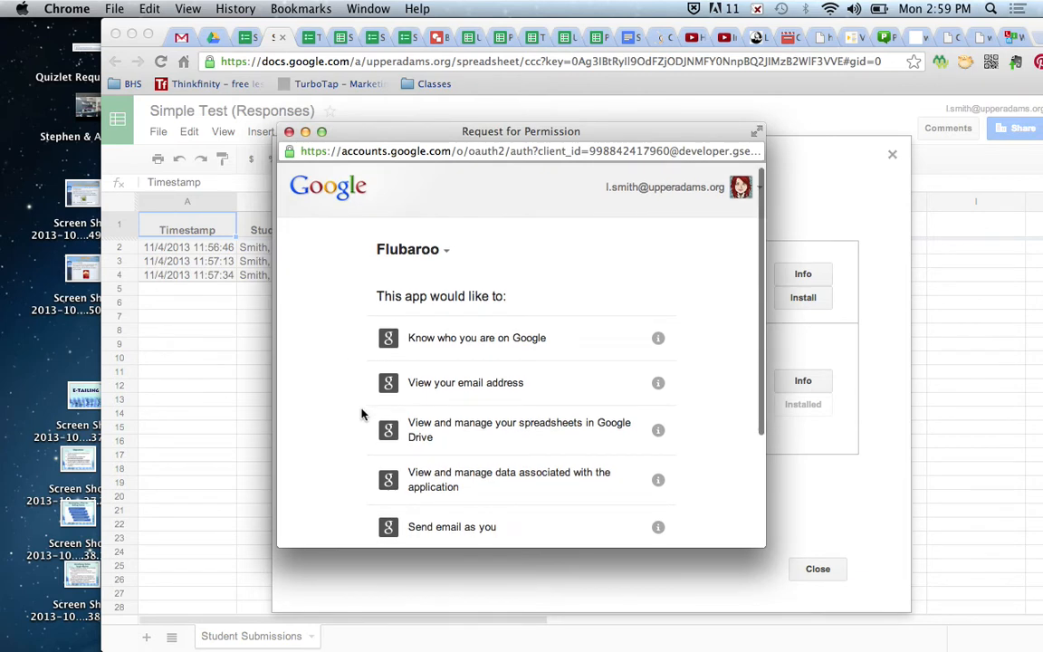
pyautogui.scroll(-5, 362, 413)
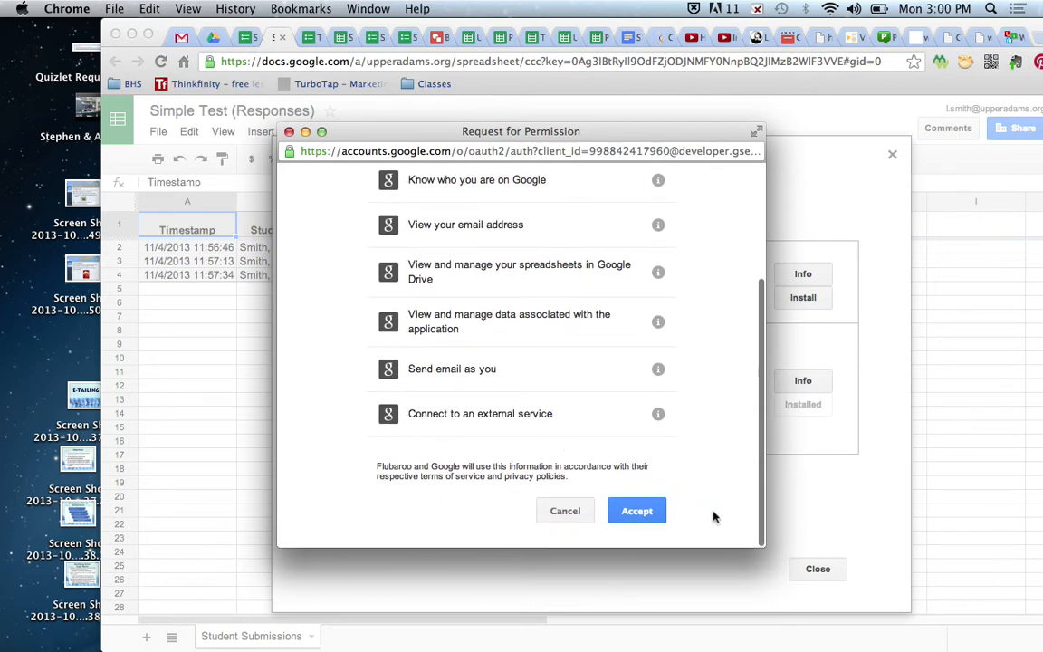
pyautogui.click(642, 512)
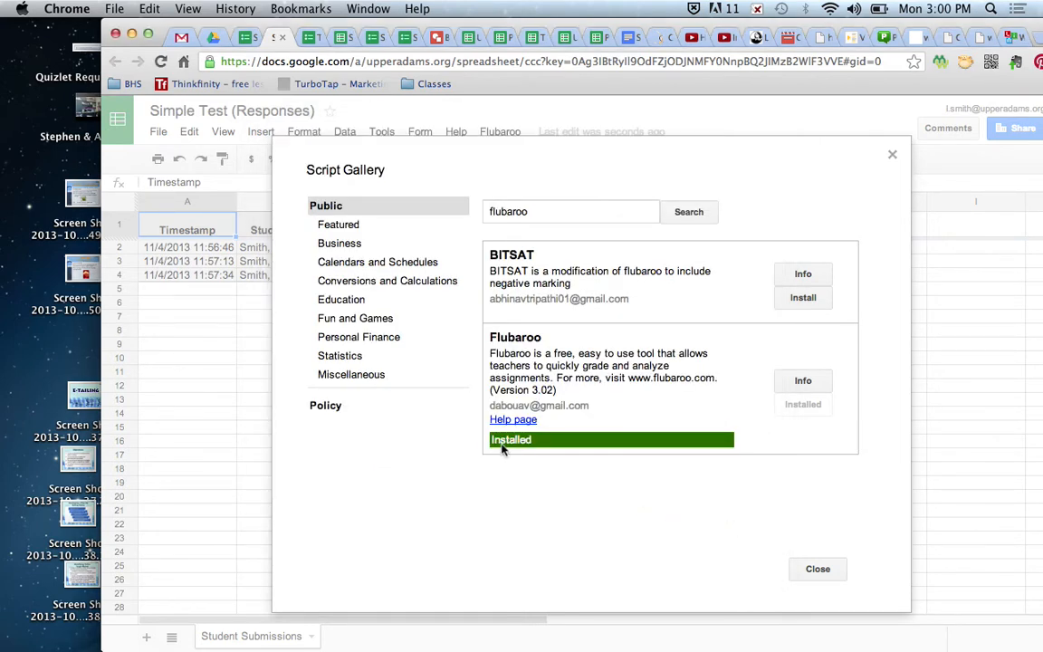
pyautogui.click(893, 157)
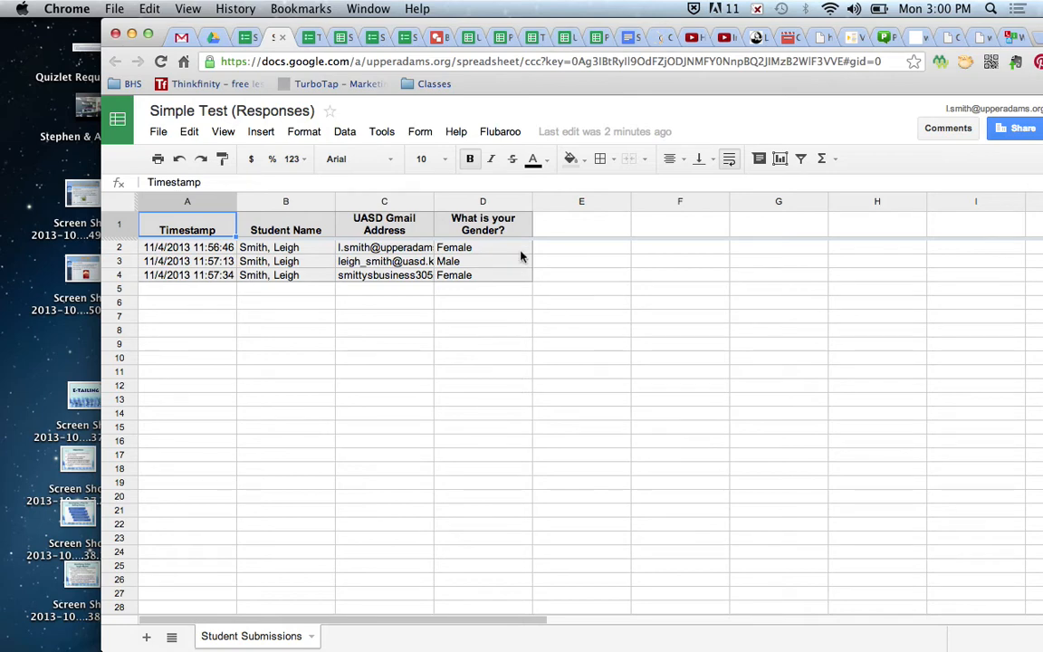
# - Start Flubaroo grading with UASD Gmail Address identifying students and the gender question worth 1 point
pyautogui.click(501, 135)
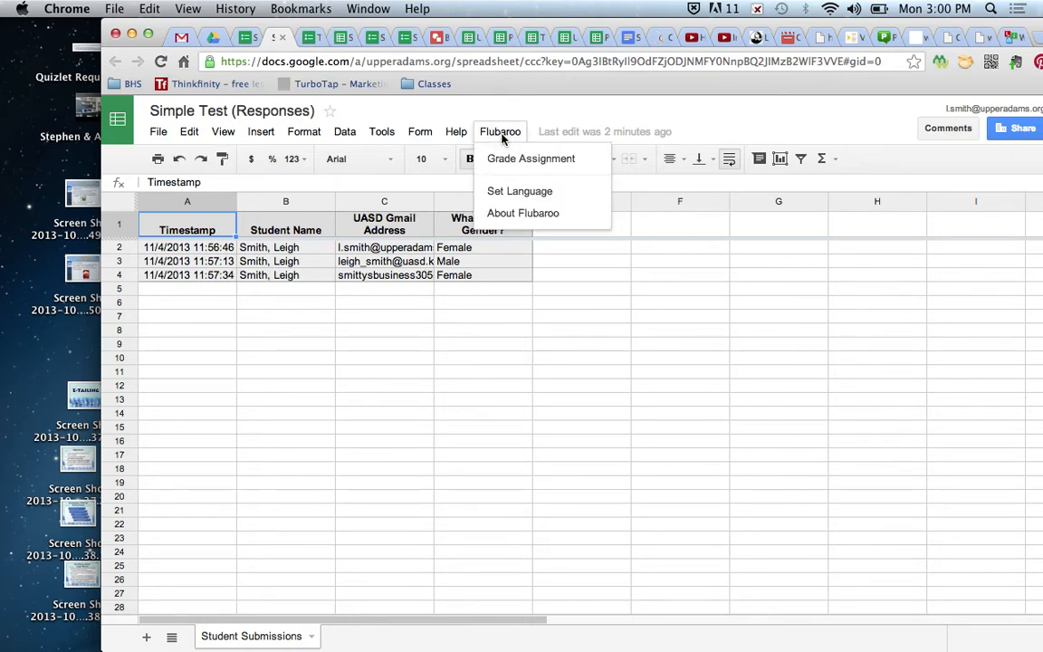
pyautogui.click(548, 161)
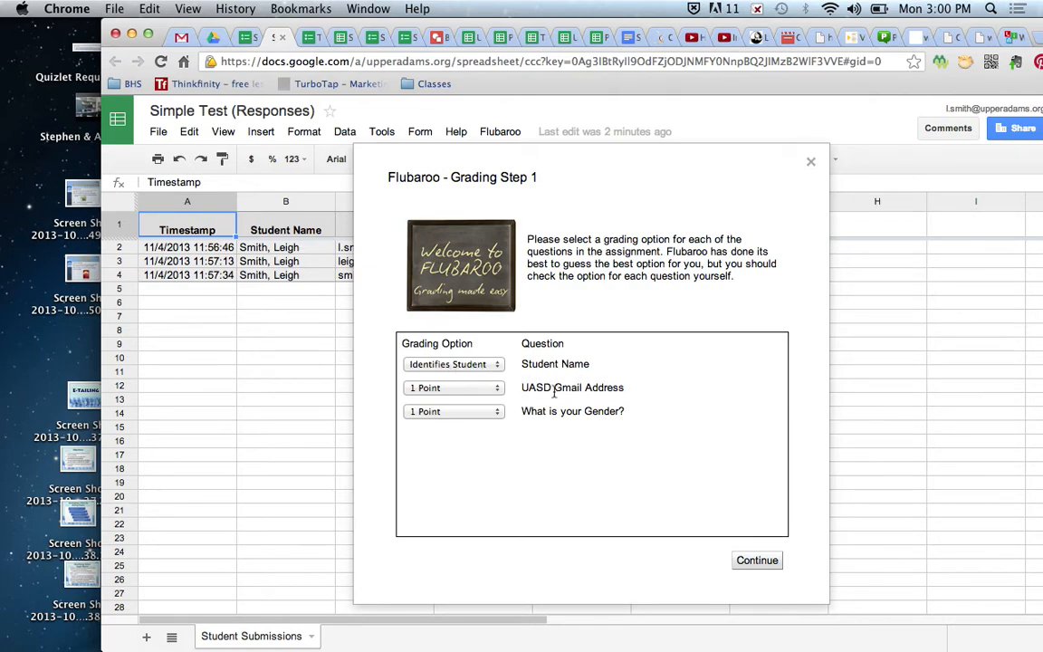
pyautogui.click(487, 391)
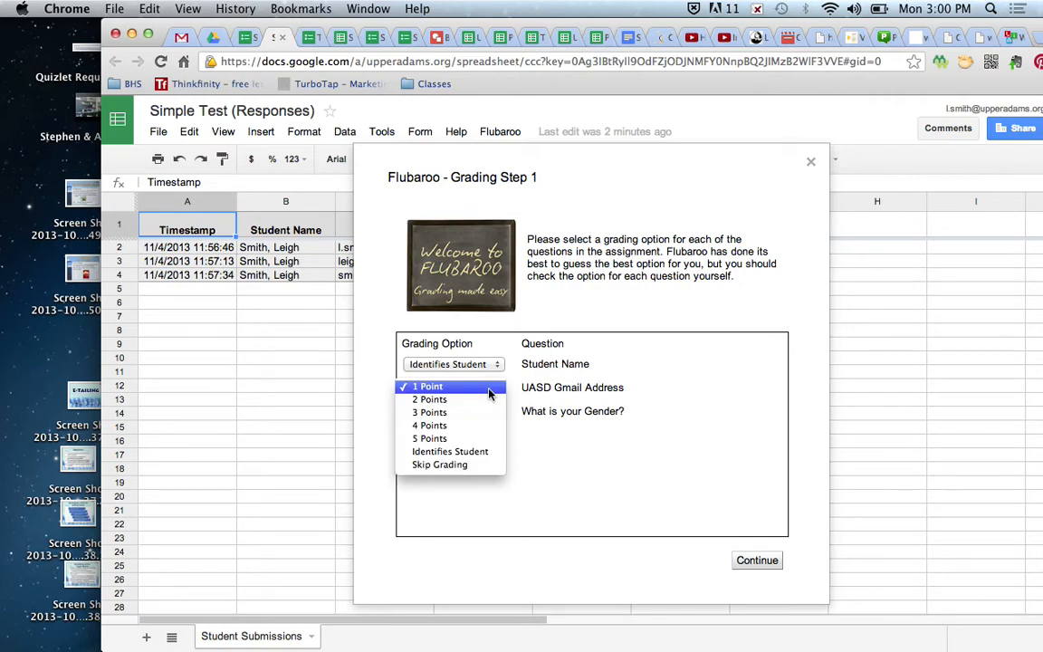
pyautogui.click(493, 452)
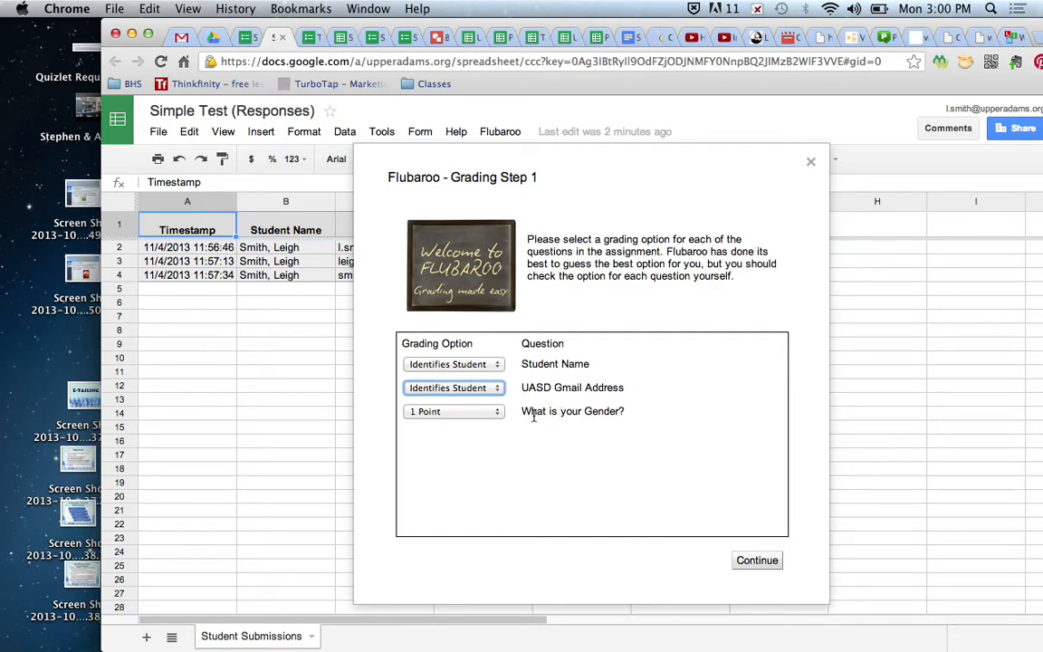
pyautogui.click(497, 414)
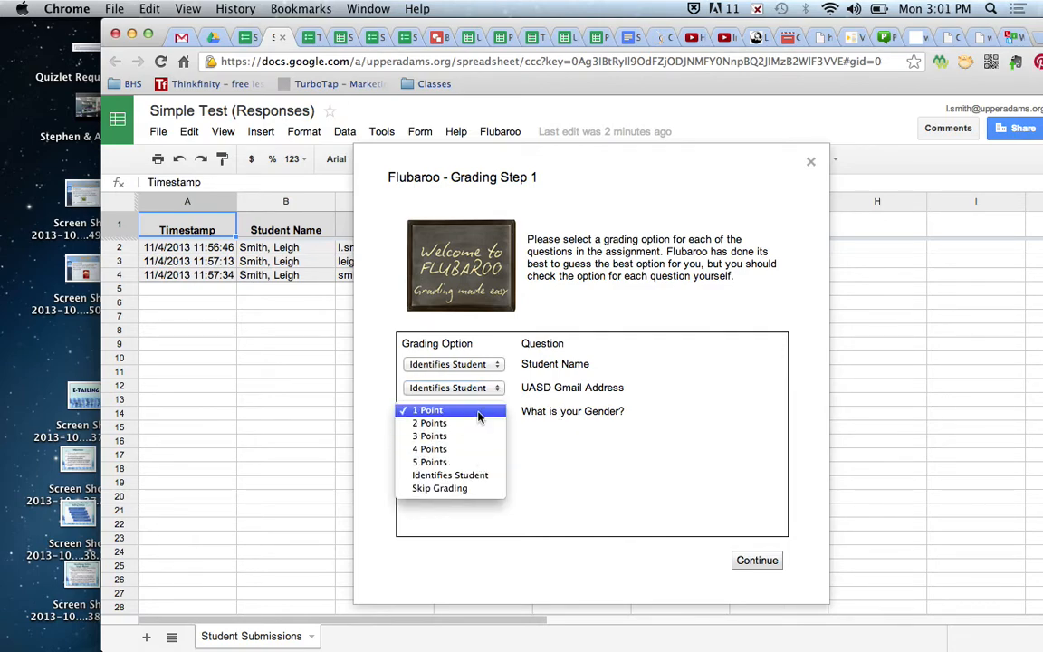
pyautogui.click(542, 455)
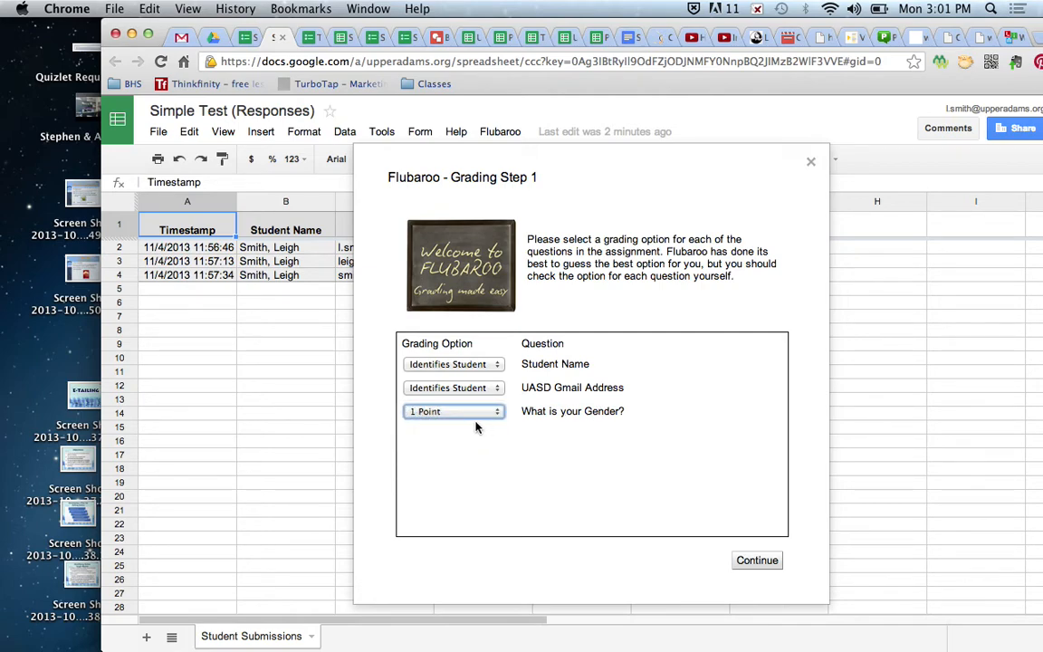
pyautogui.click(759, 563)
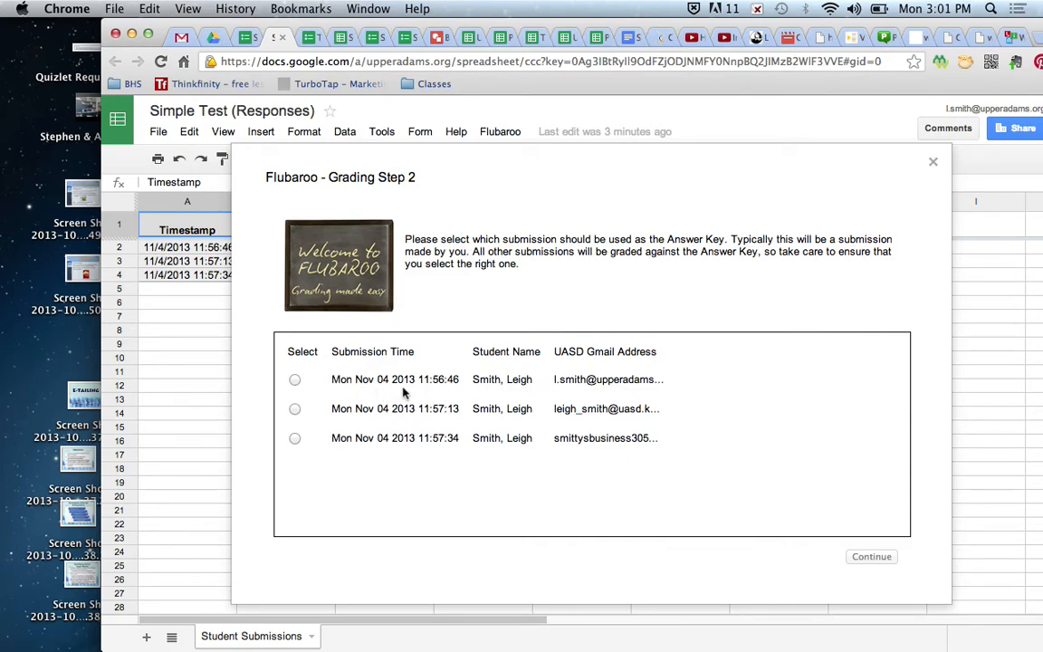
# - Grade against the first submission as answer key and open the resulting Grades sheet
pyautogui.click(295, 381)
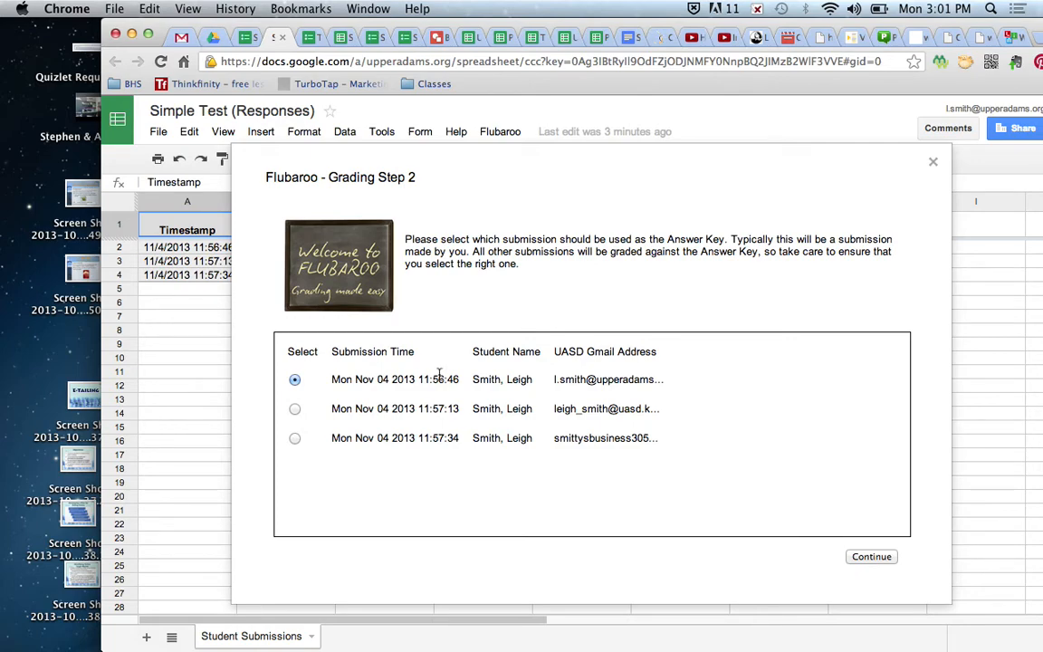
pyautogui.click(879, 561)
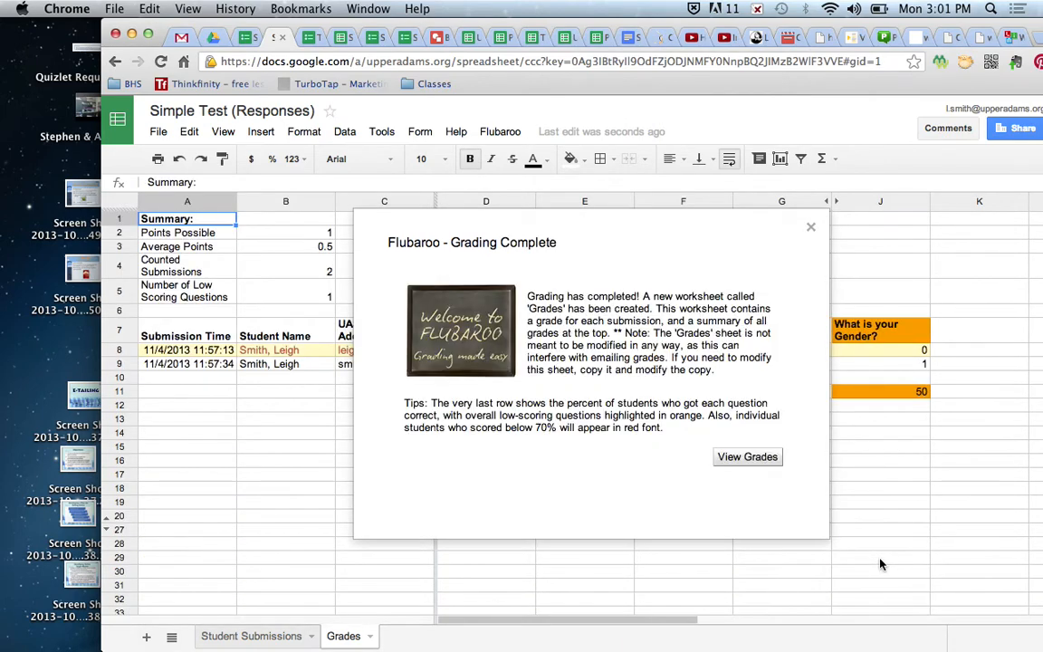
pyautogui.click(748, 459)
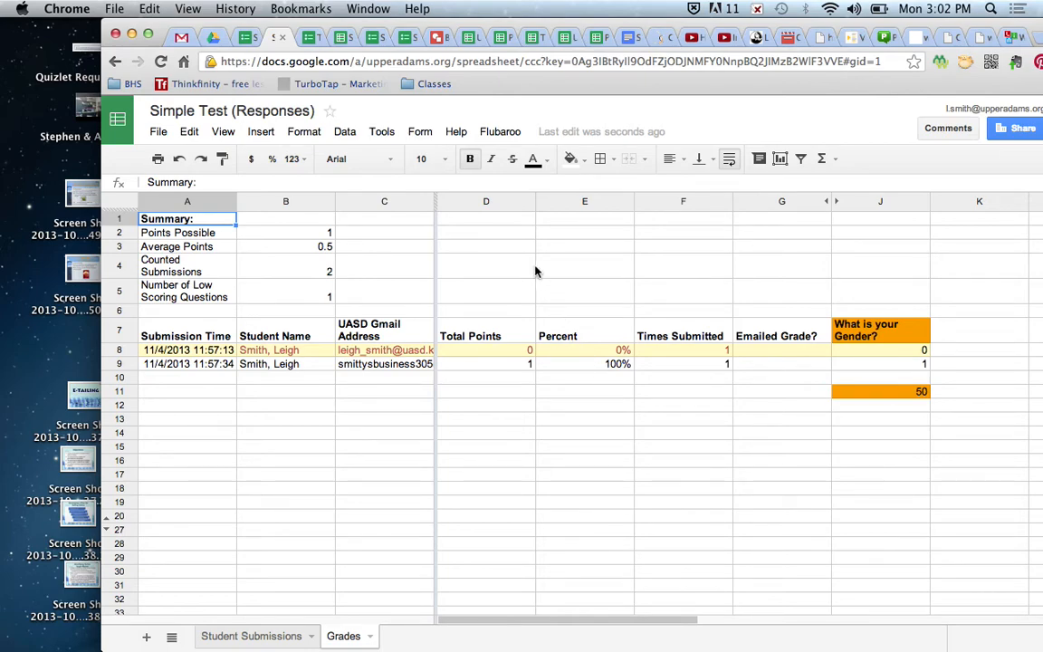
pyautogui.click(422, 134)
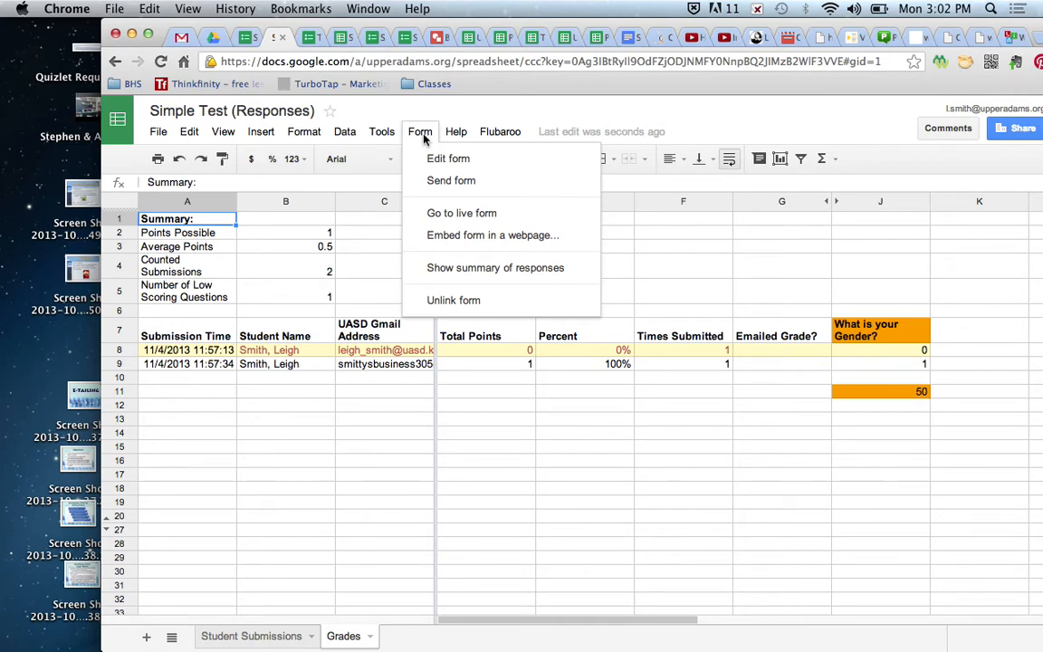
pyautogui.click(513, 275)
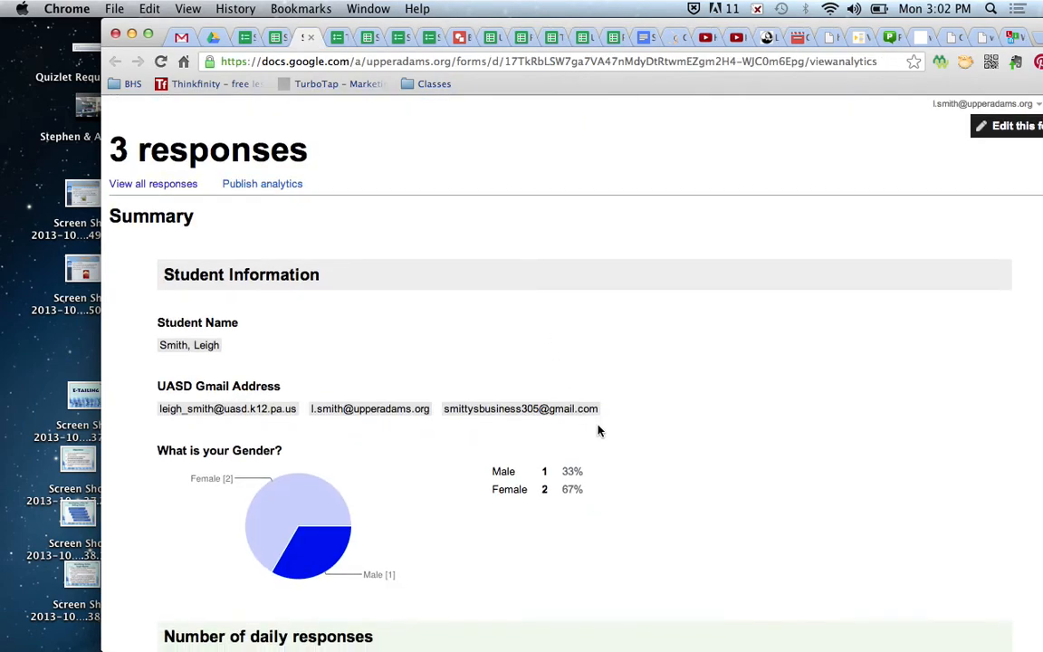
pyautogui.scroll(-4, 597, 431)
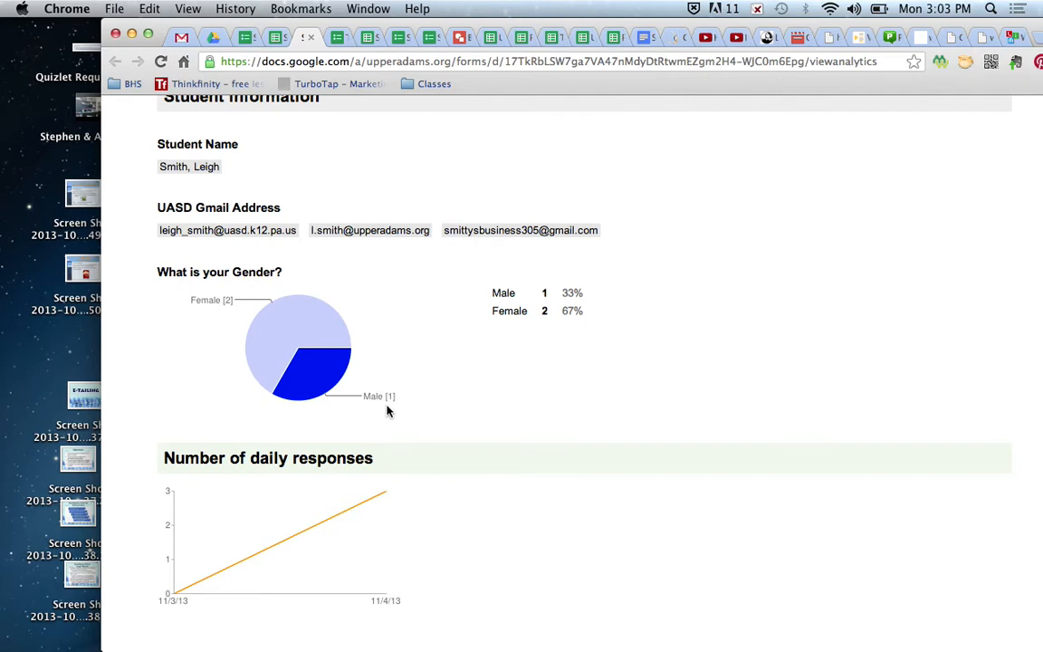
pyautogui.scroll(2, 410, 368)
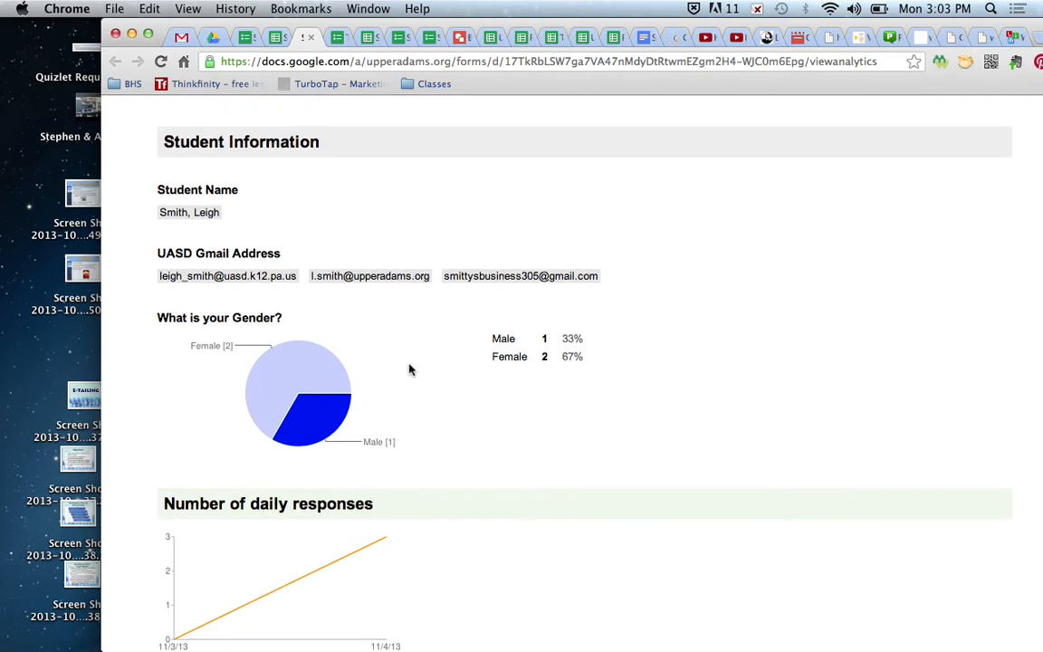
pyautogui.scroll(3, 344, 281)
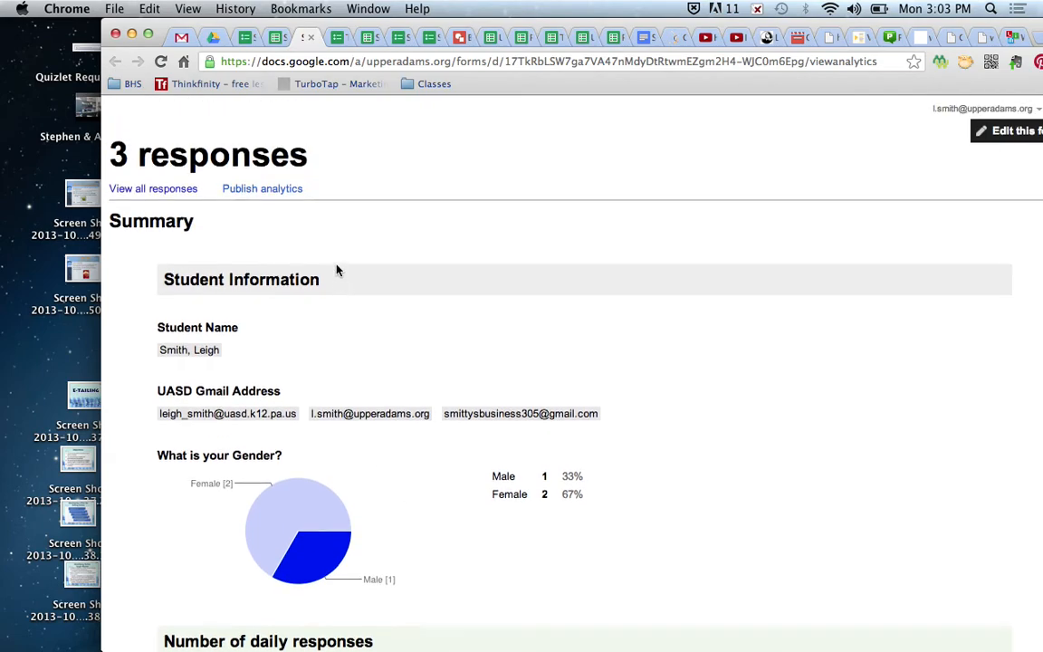
pyautogui.click(276, 42)
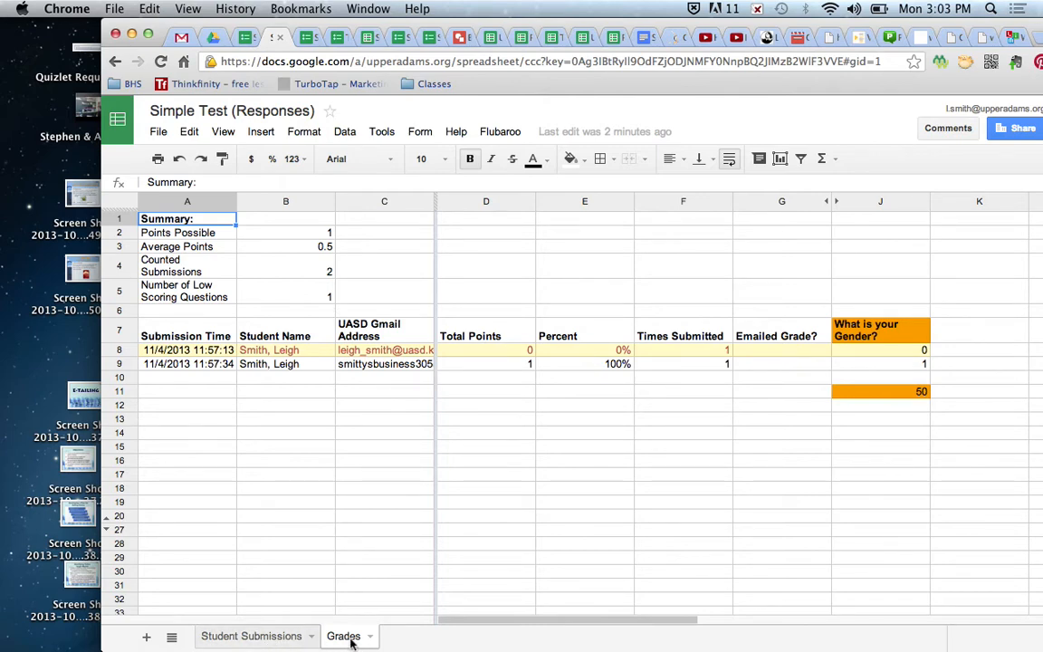
pyautogui.click(253, 636)
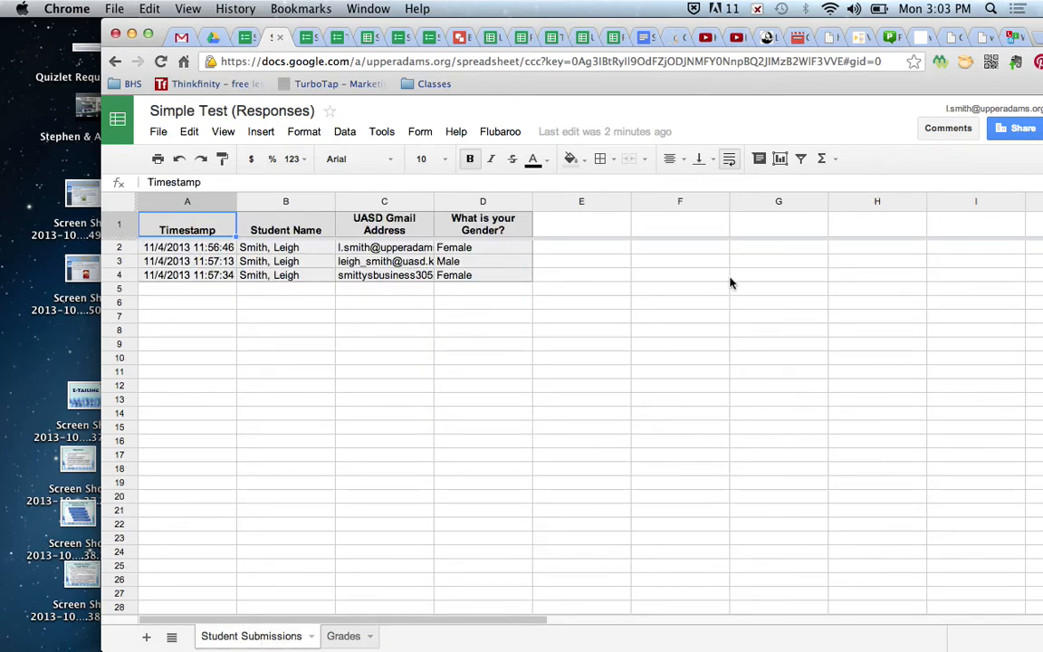
# - Email grades from the Grades sheet to UASD Gmail Address, omitting the question list and scores
pyautogui.click(342, 638)
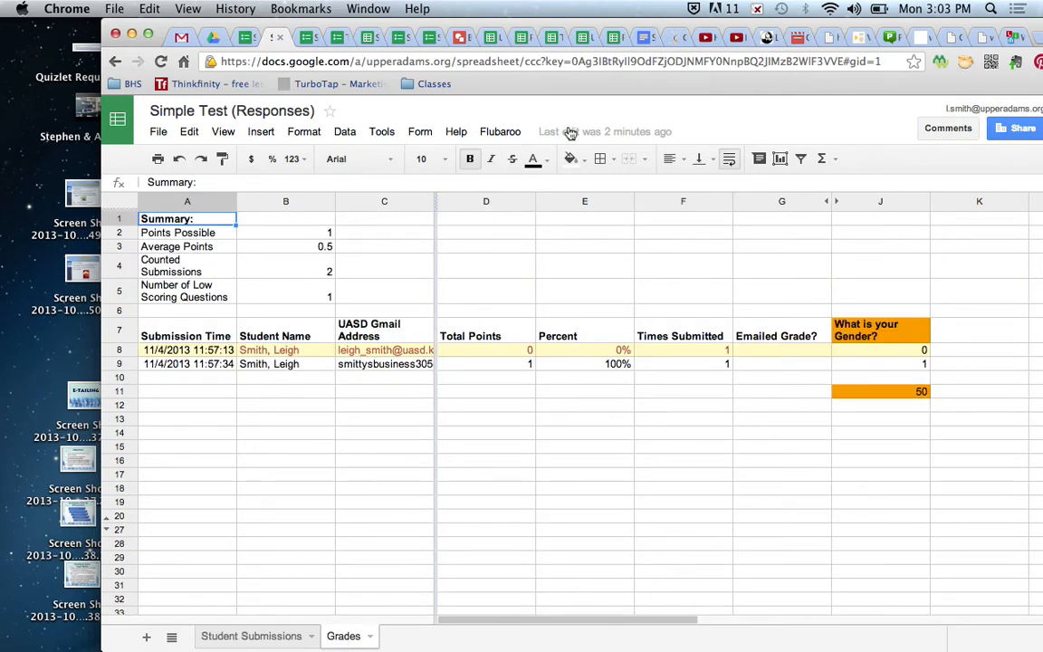
pyautogui.click(500, 133)
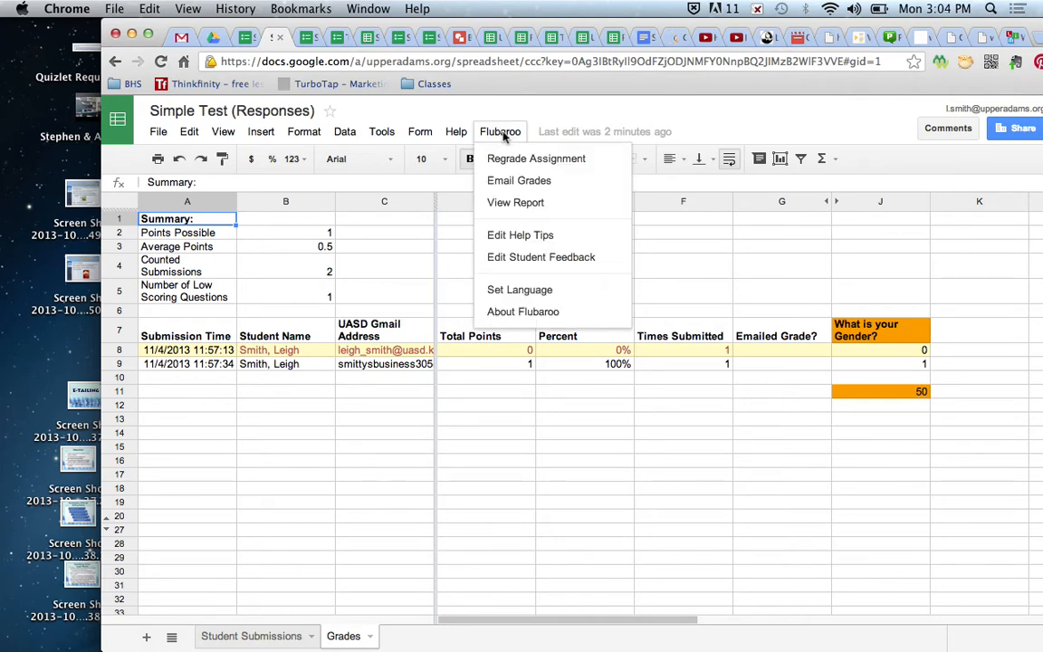
pyautogui.click(562, 182)
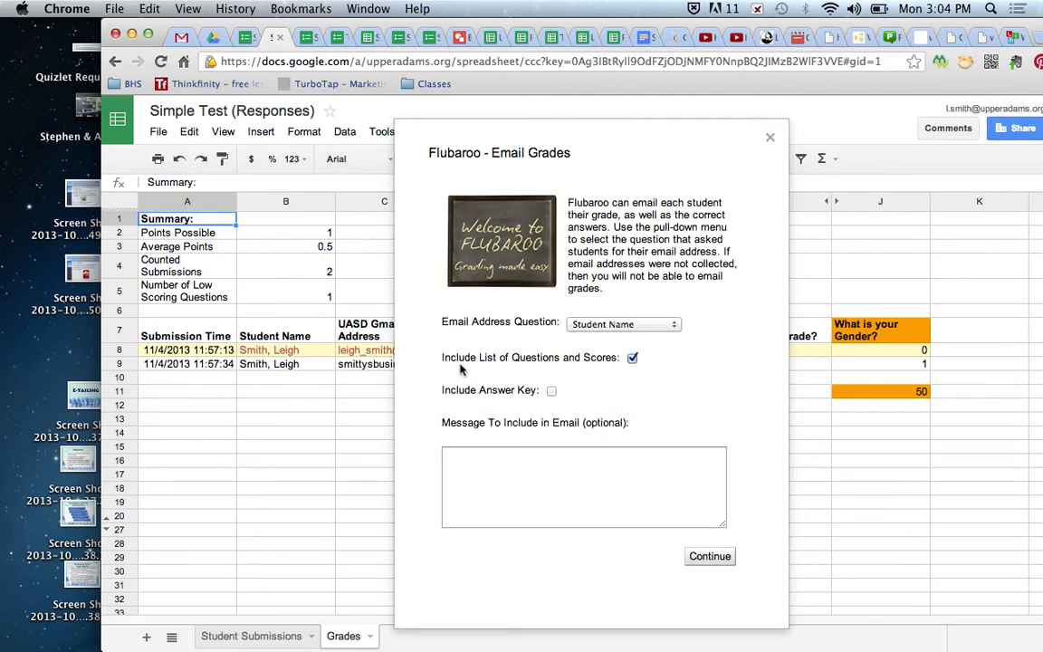
pyautogui.click(632, 358)
pyautogui.click(497, 492)
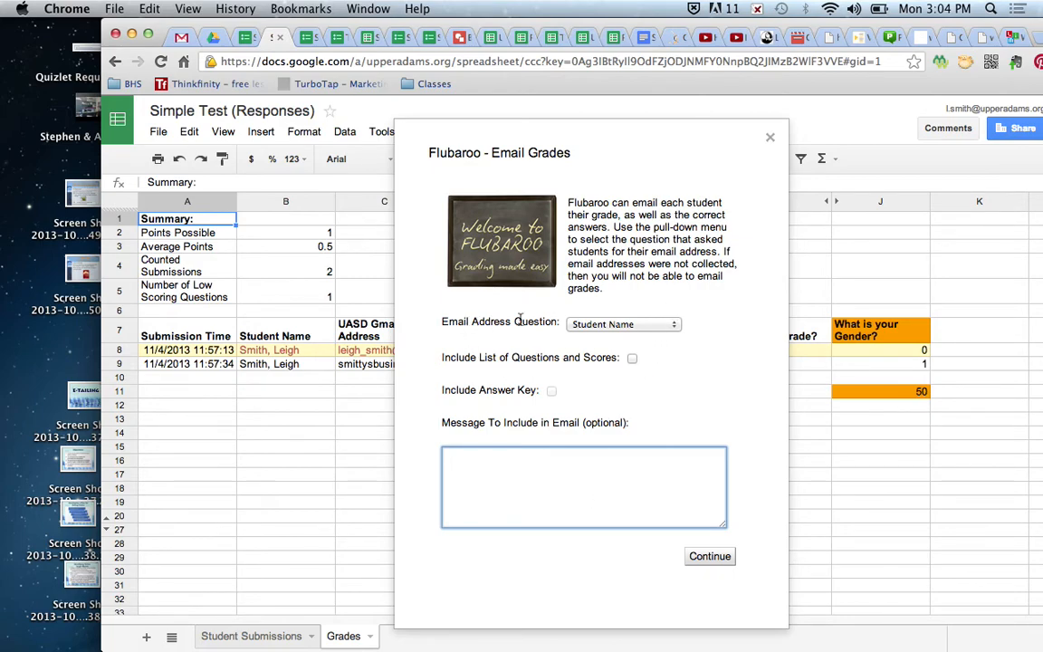
pyautogui.click(648, 325)
pyautogui.click(648, 325)
pyautogui.click(648, 324)
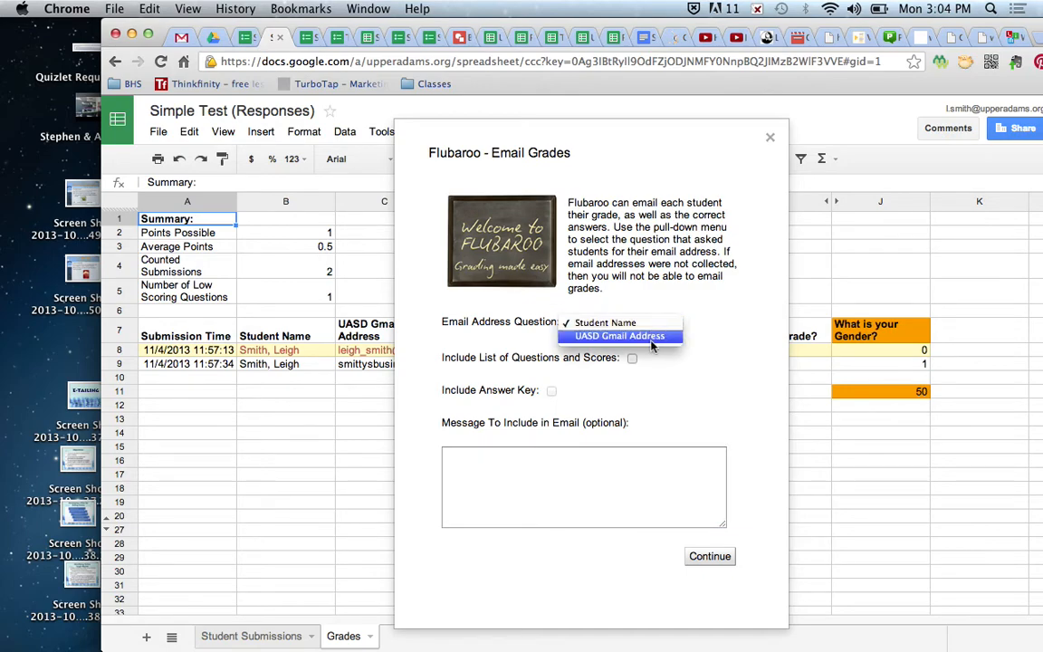
pyautogui.click(650, 337)
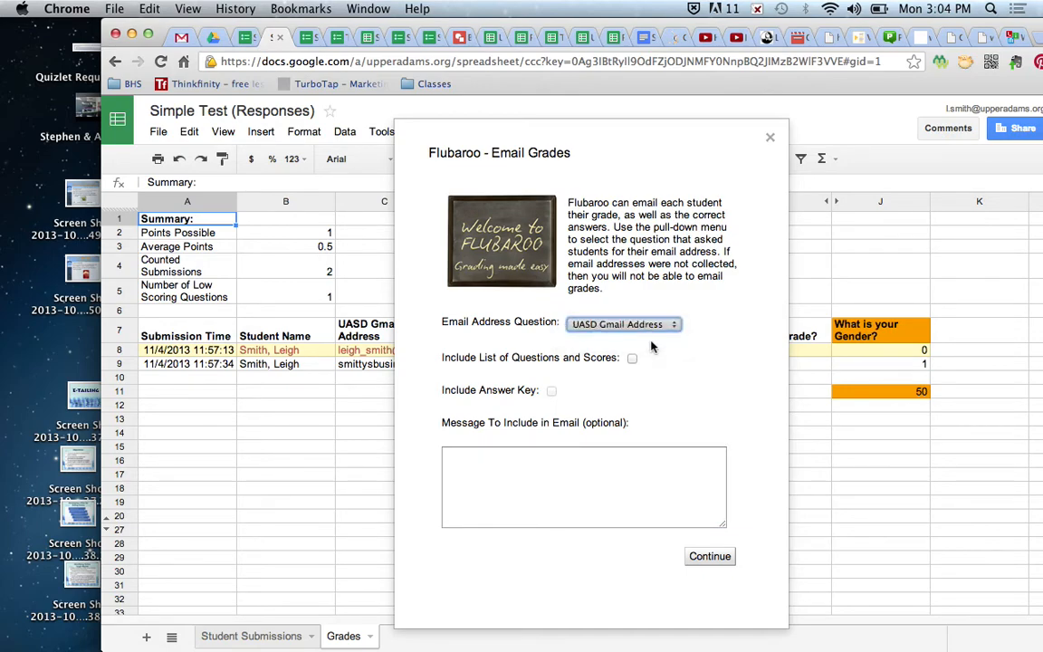
pyautogui.click(708, 560)
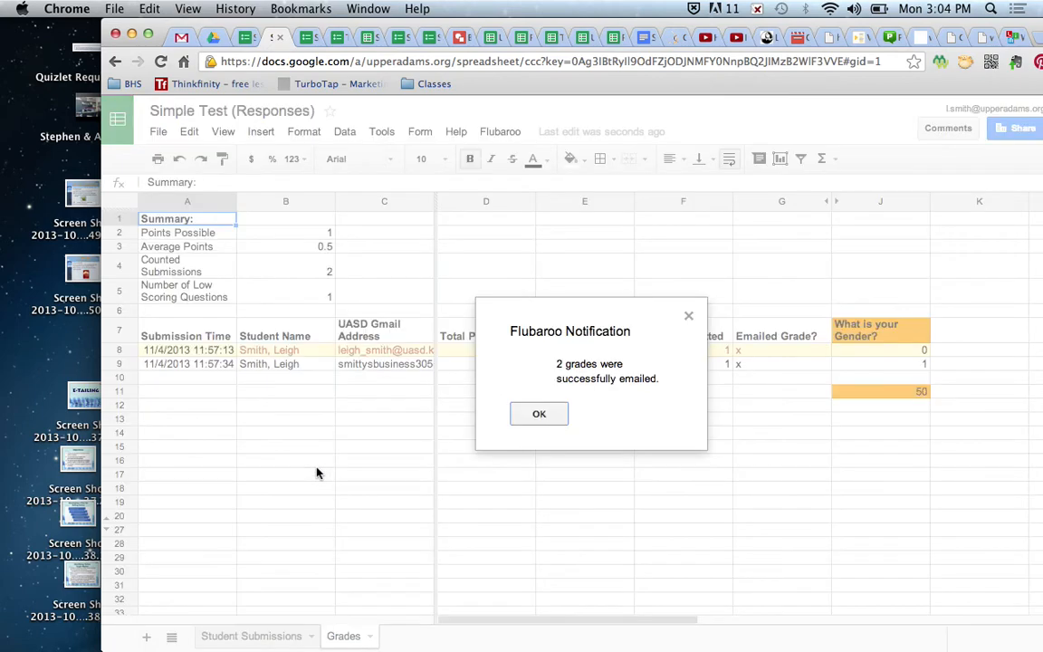
pyautogui.click(540, 414)
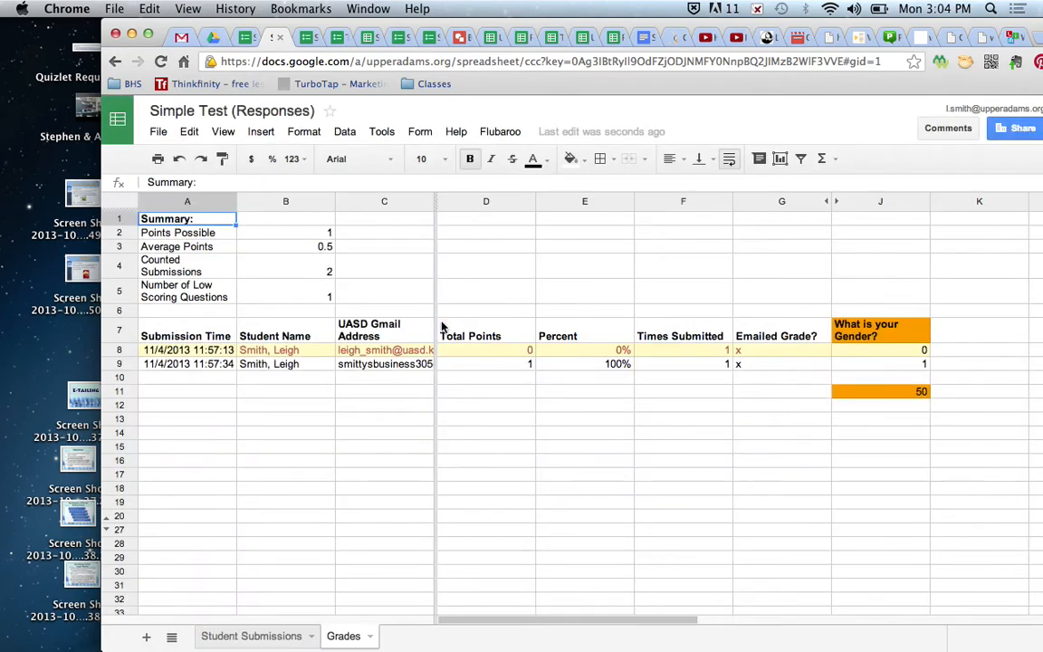
# - Reload Gmail and read the 'Record of grades emailed for: Simple Test (Responses)' message
pyautogui.click(181, 38)
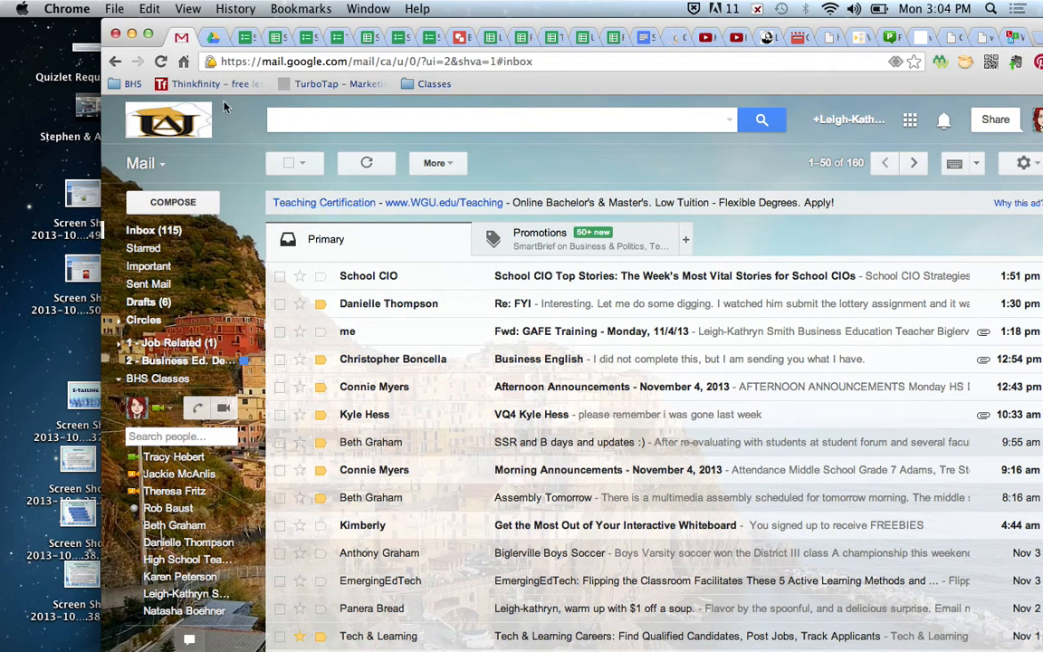
pyautogui.click(161, 62)
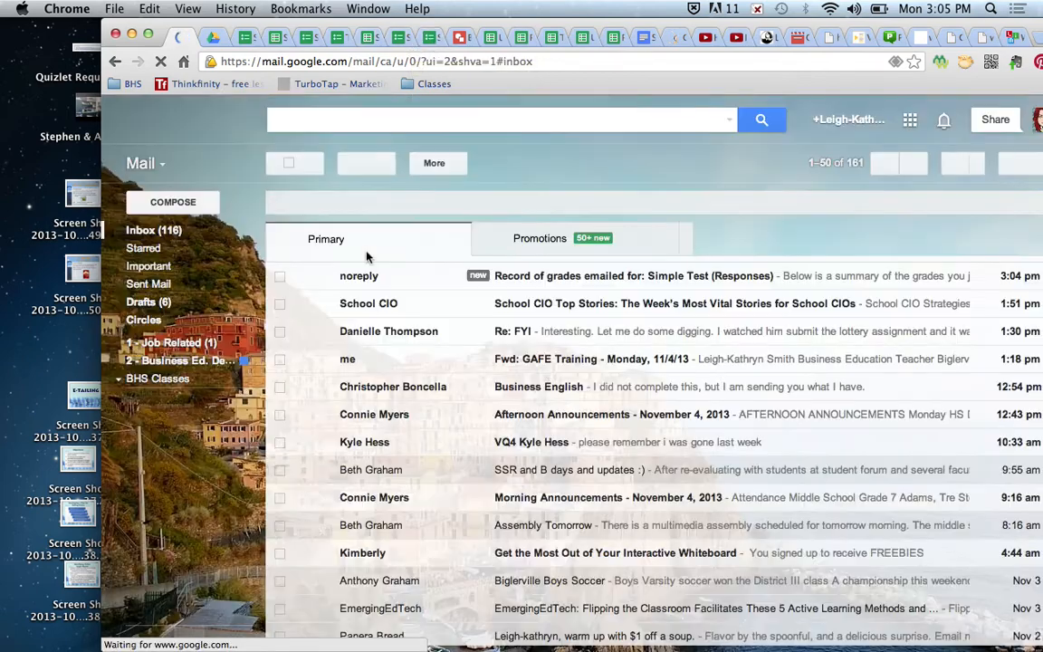
pyautogui.click(525, 280)
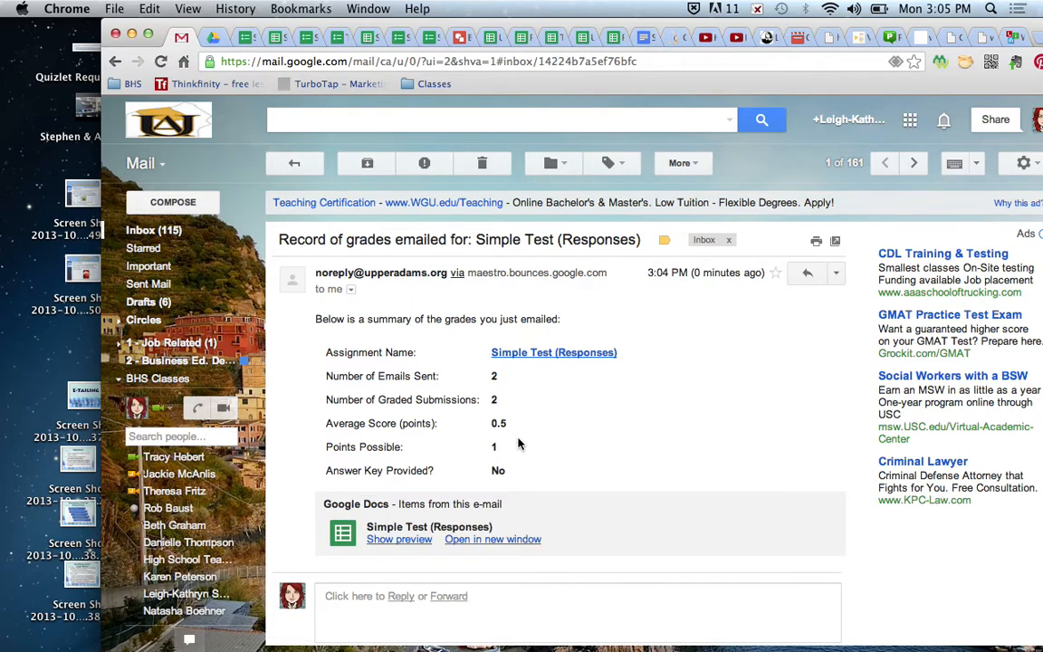
pyautogui.click(294, 163)
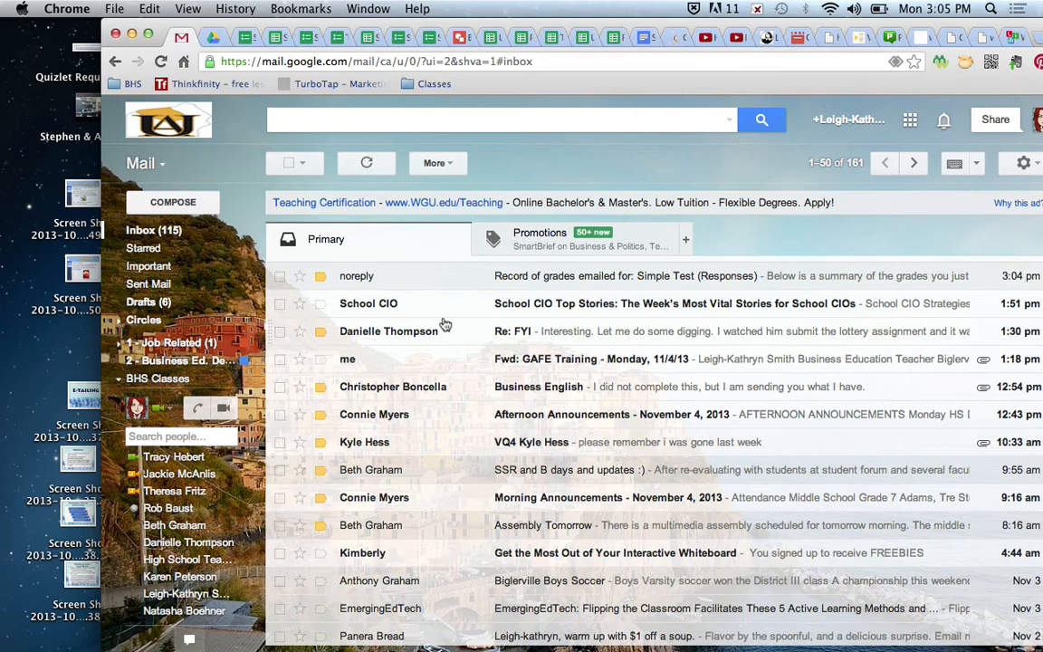
pyautogui.click(241, 38)
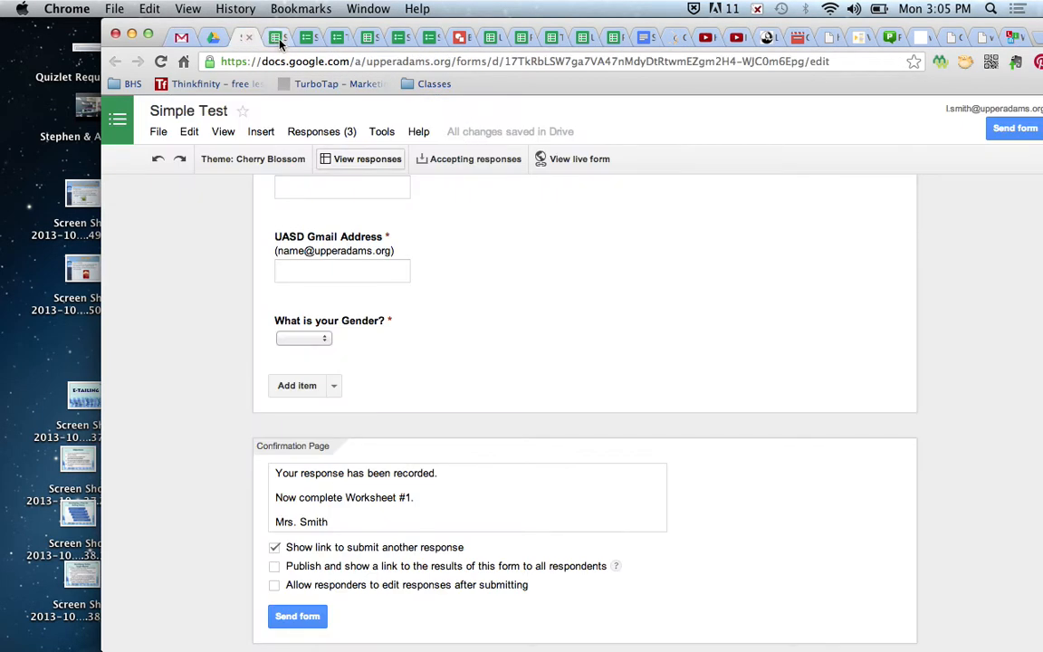
# - Flip between the responses spreadsheet and the Simple Test form, ending on the form editor
pyautogui.click(278, 38)
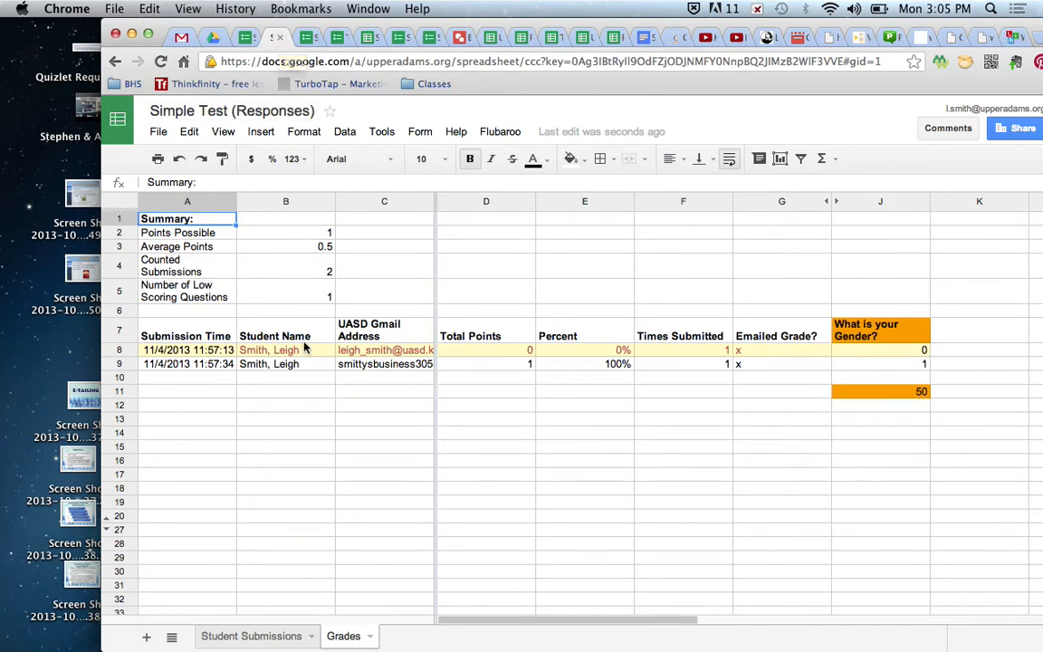
pyautogui.click(245, 38)
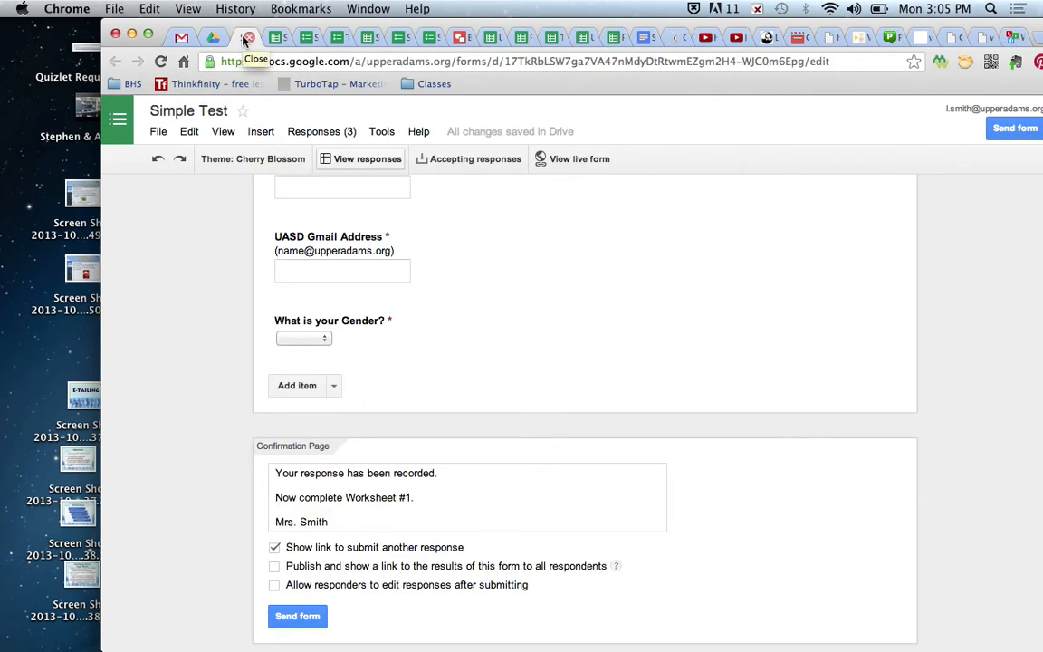
pyautogui.click(277, 38)
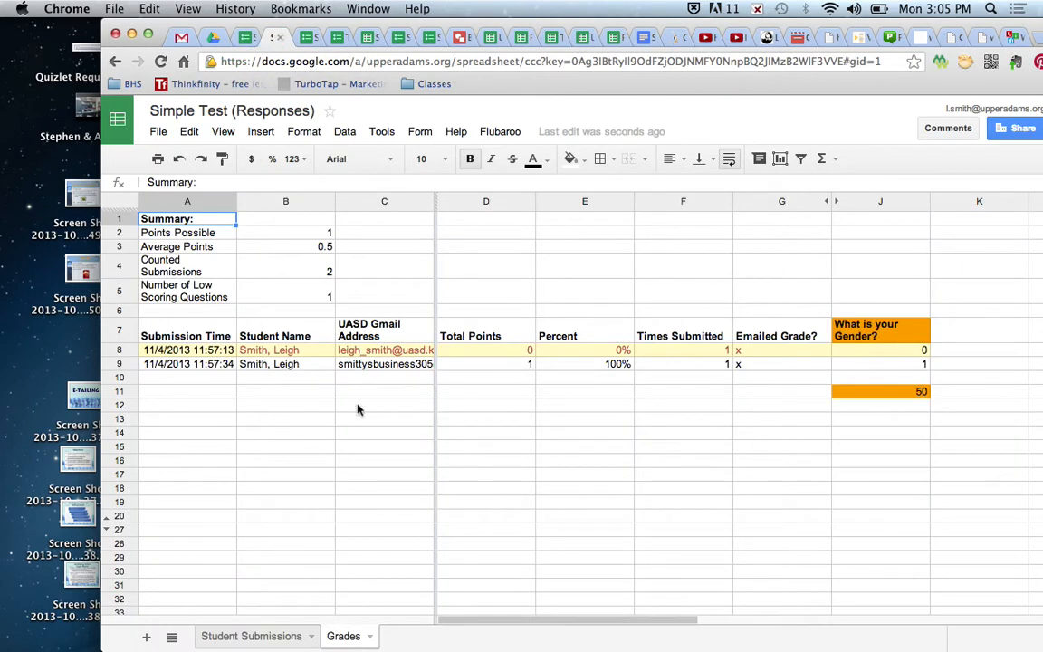
pyautogui.click(233, 38)
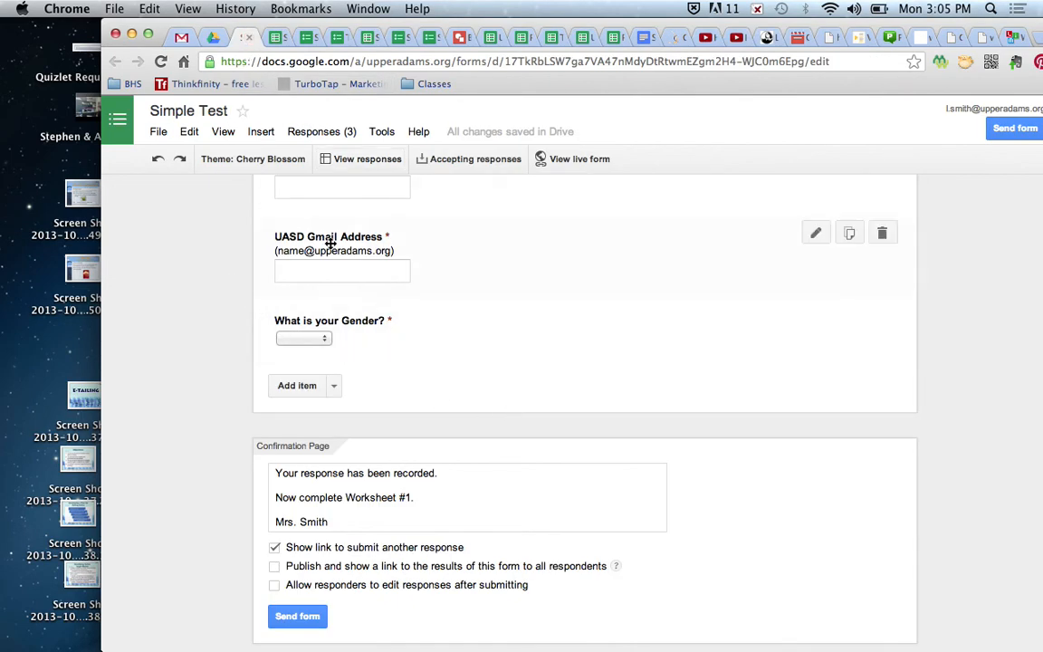
pyautogui.scroll(10, 343, 326)
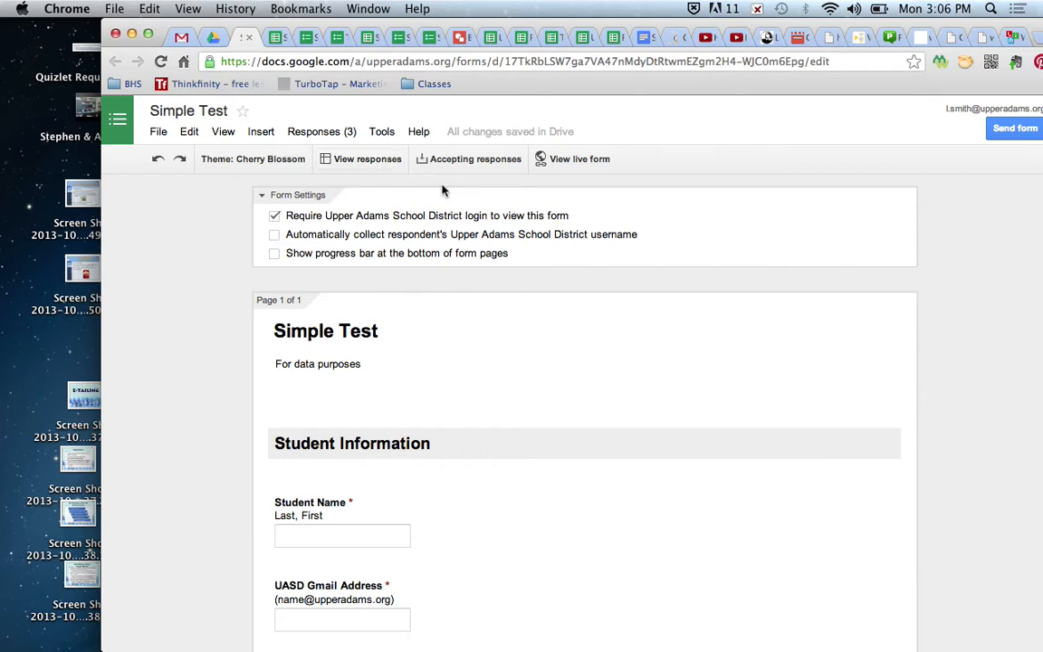
# - Set Simple Test to 'Not accepting responses' and switch to the Simple Test (Responses) spreadsheet
pyautogui.click(469, 160)
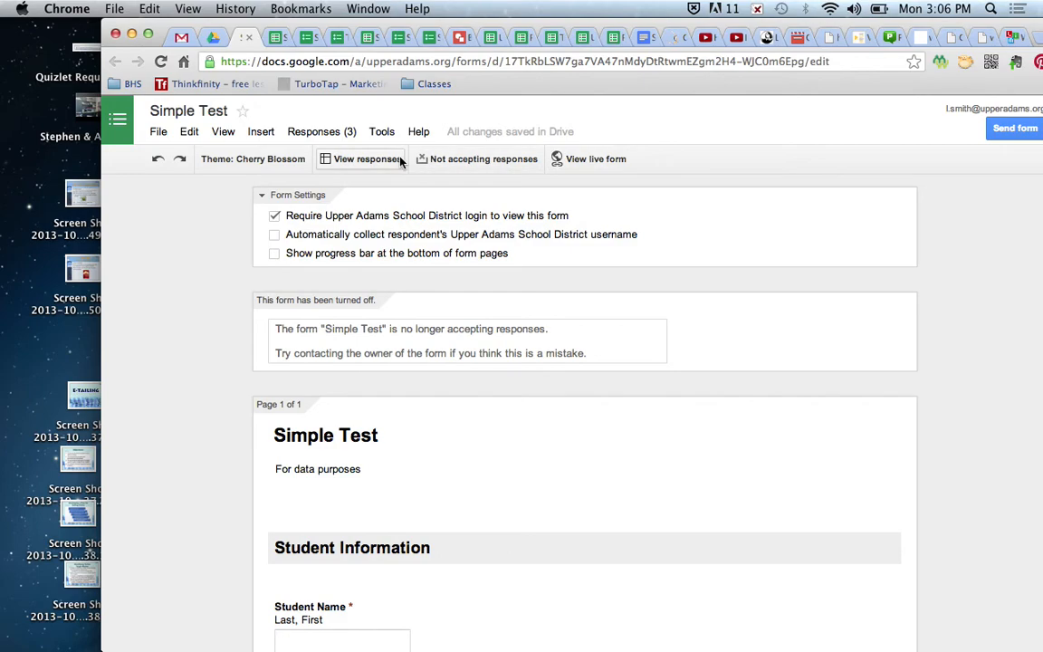
pyautogui.click(277, 38)
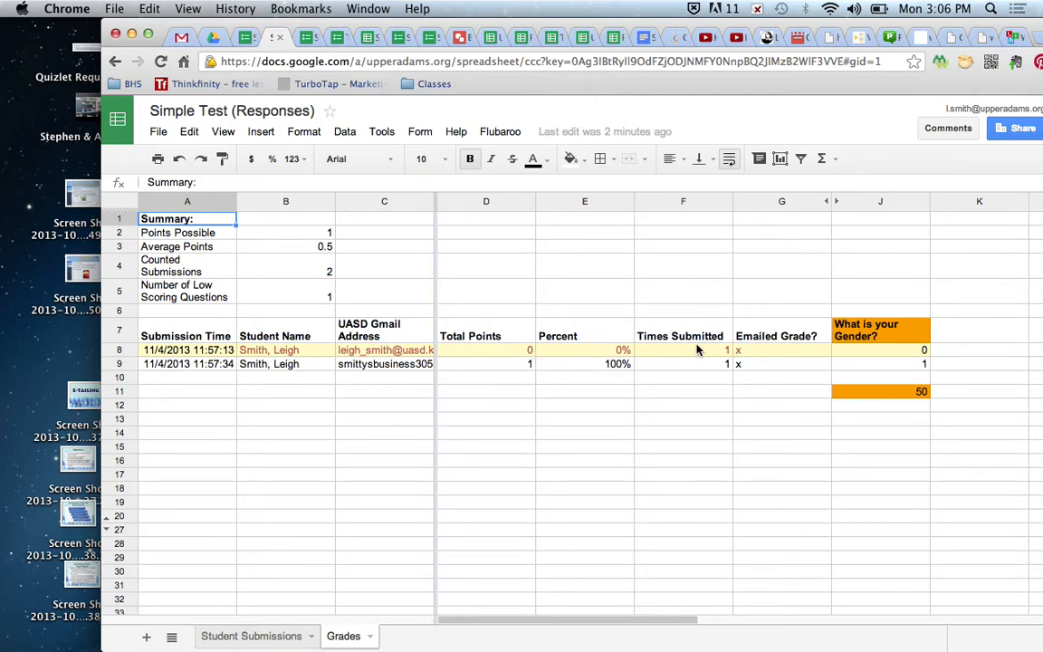
# - Delete the x in cell G8 under Emailed Grade? and run Flubaroo's Regrade Assignment
pyautogui.click(748, 353)
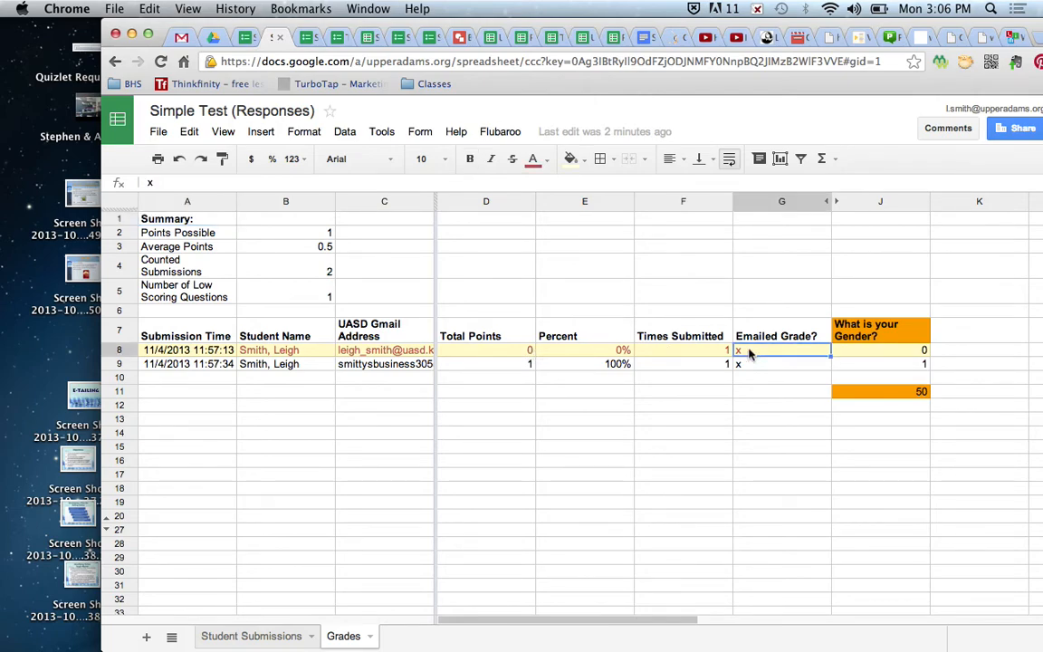
pyautogui.press('Delete')
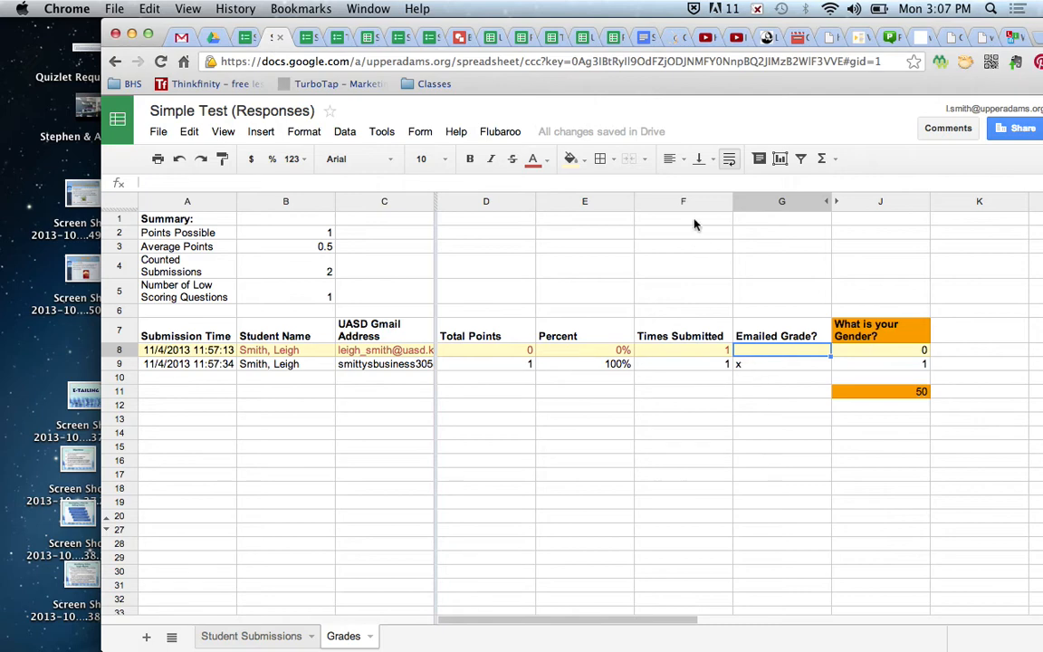
pyautogui.click(497, 132)
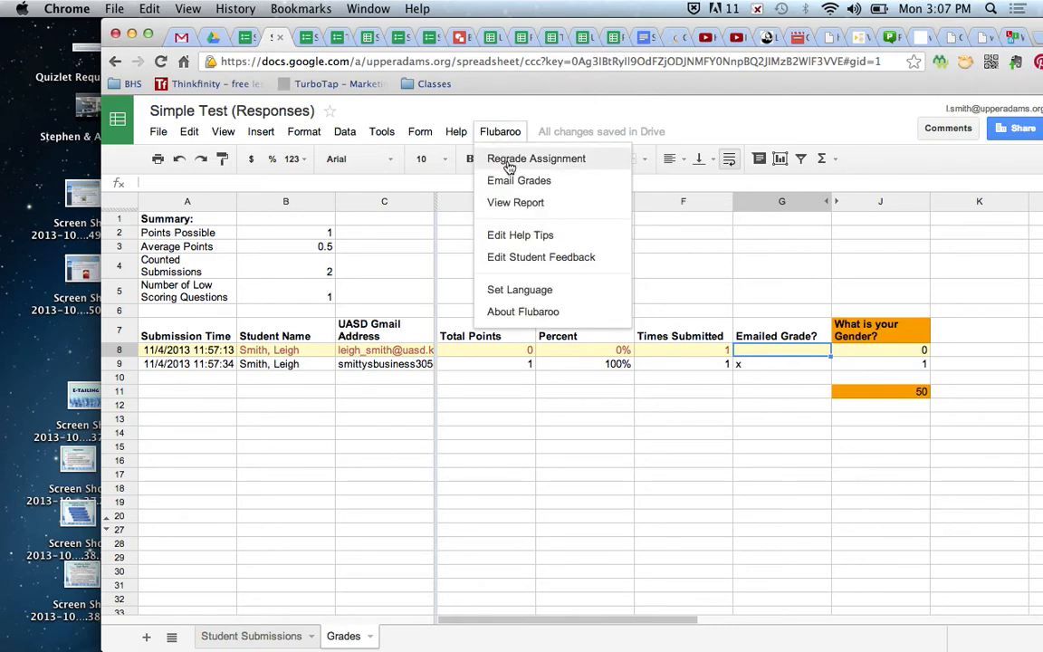
pyautogui.click(509, 164)
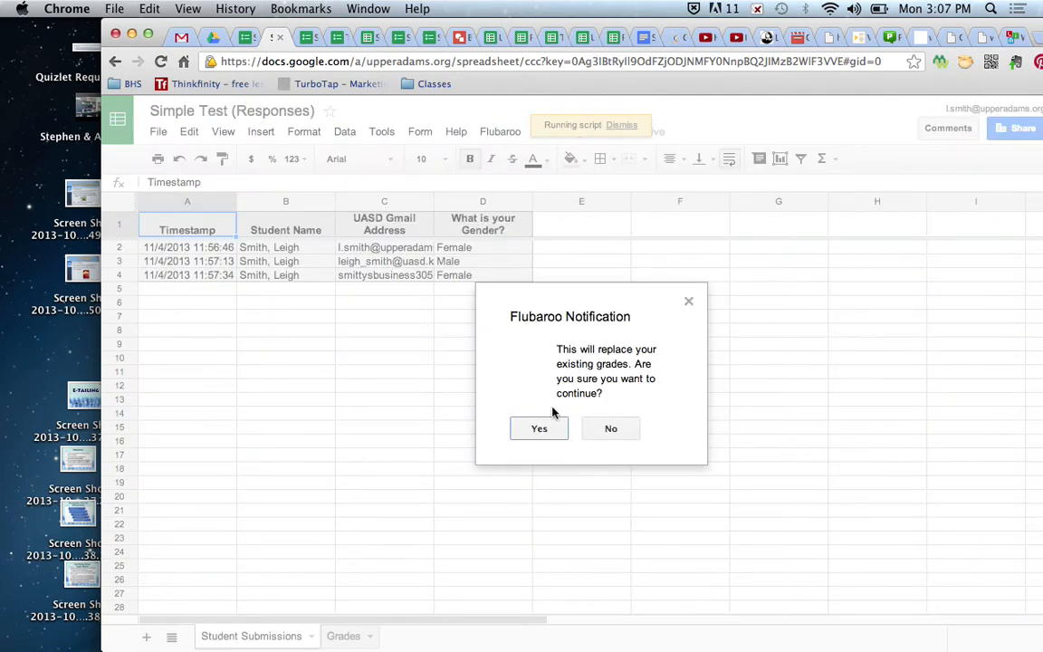
# - Confirm replacing existing grades and set UASD Gmail Address to Identifies Student before continuing
pyautogui.click(540, 429)
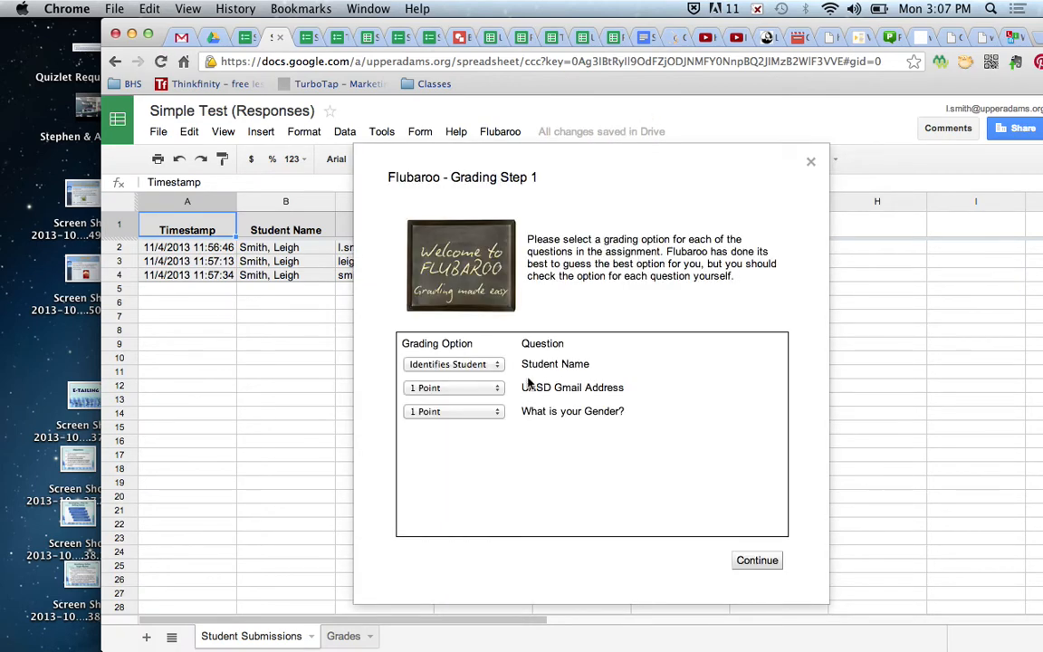
pyautogui.click(492, 392)
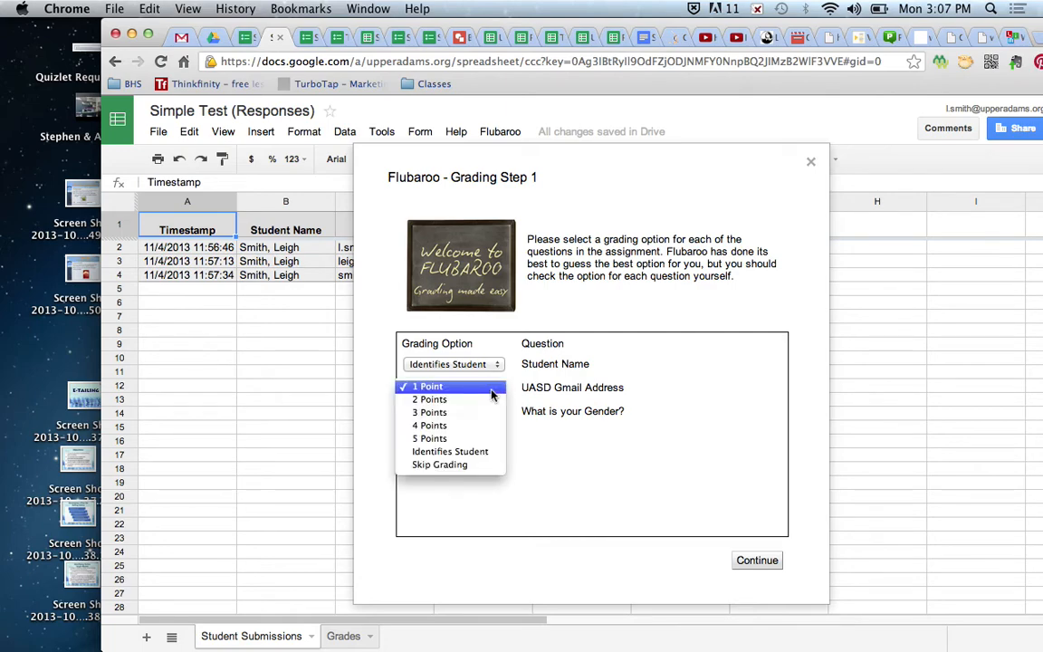
pyautogui.click(474, 452)
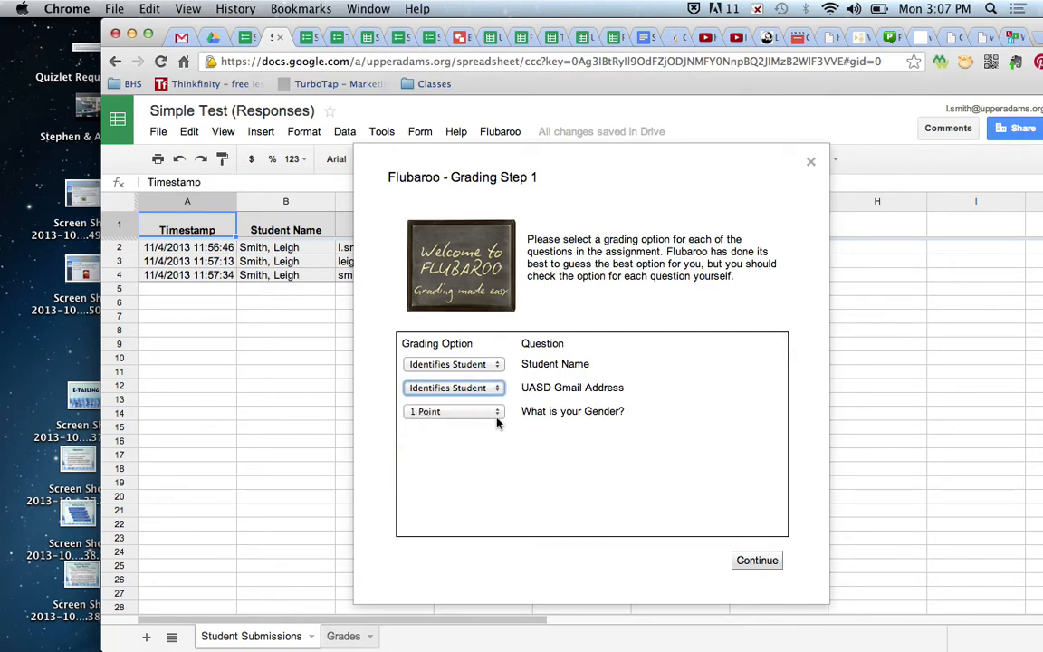
pyautogui.click(765, 565)
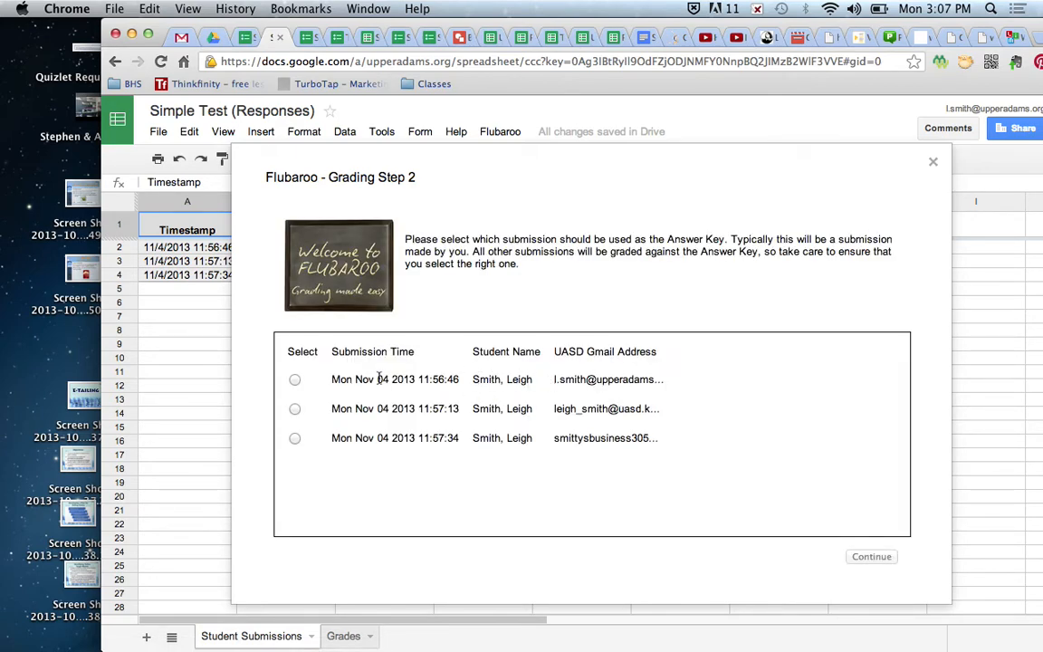
# - Choose the 11:56:46 submission as answer key, then close the grading wizard unfinished
pyautogui.click(295, 380)
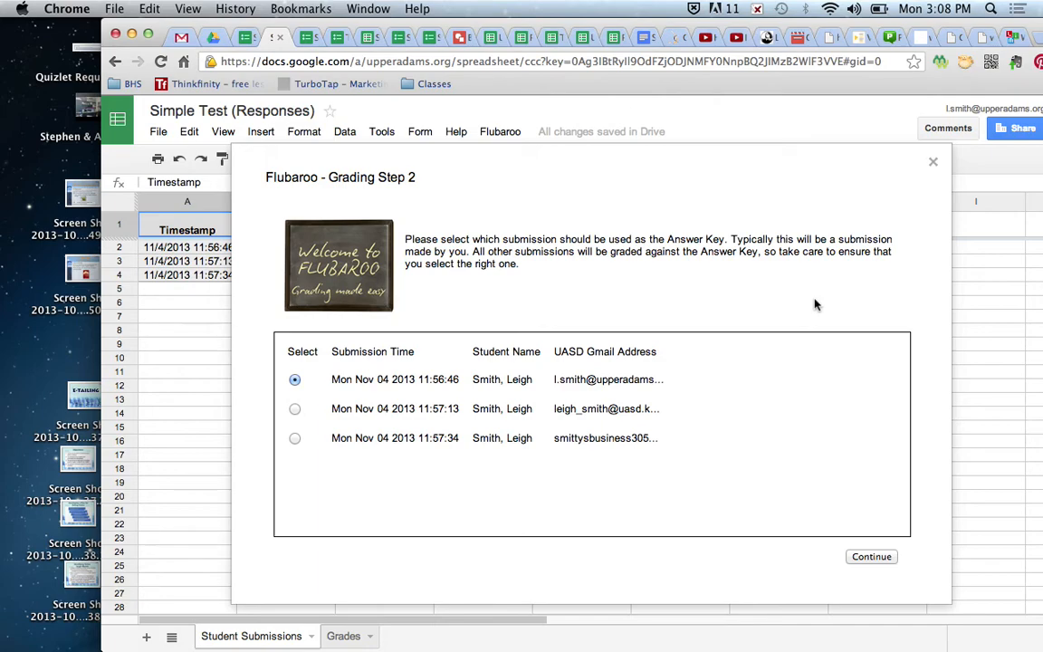
pyautogui.click(934, 163)
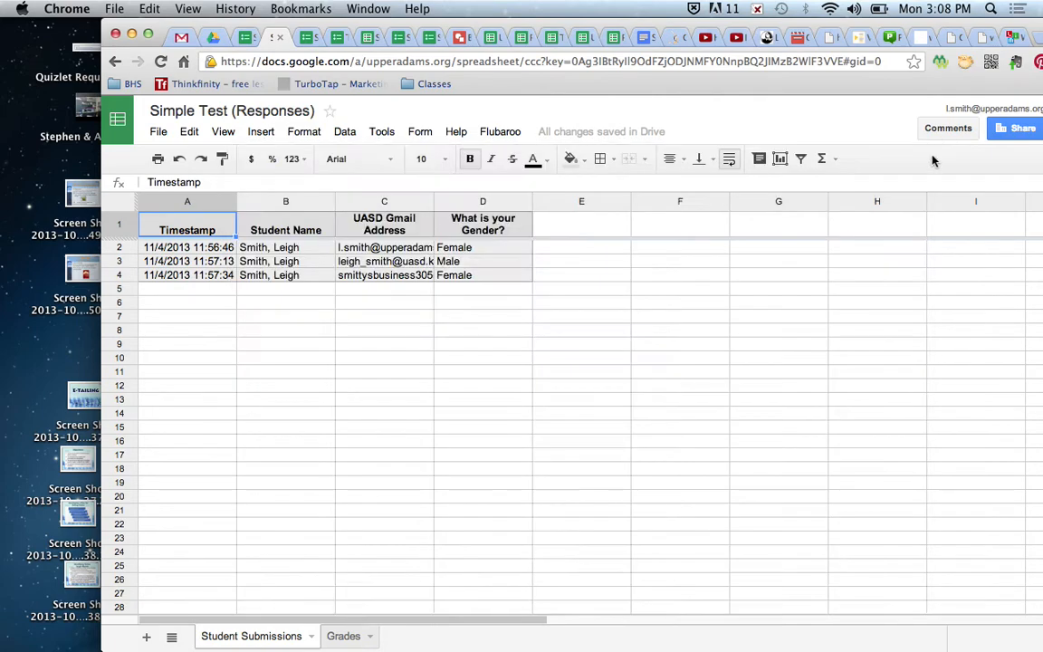
pyautogui.click(246, 37)
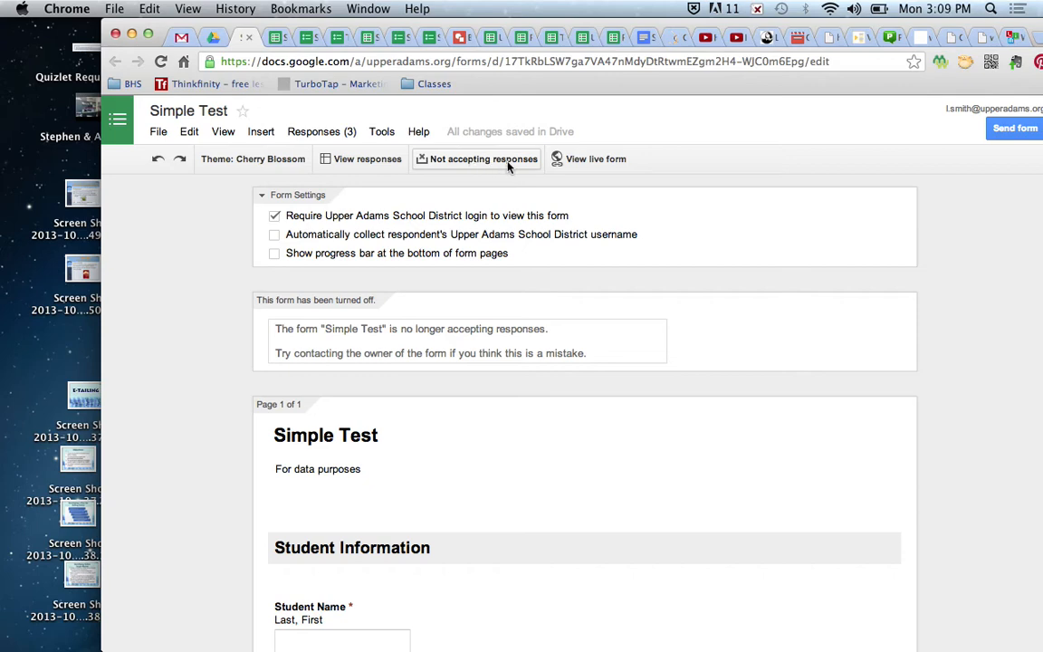
# - View the live Simple Test form, which reports it no longer accepts responses
pyautogui.click(588, 160)
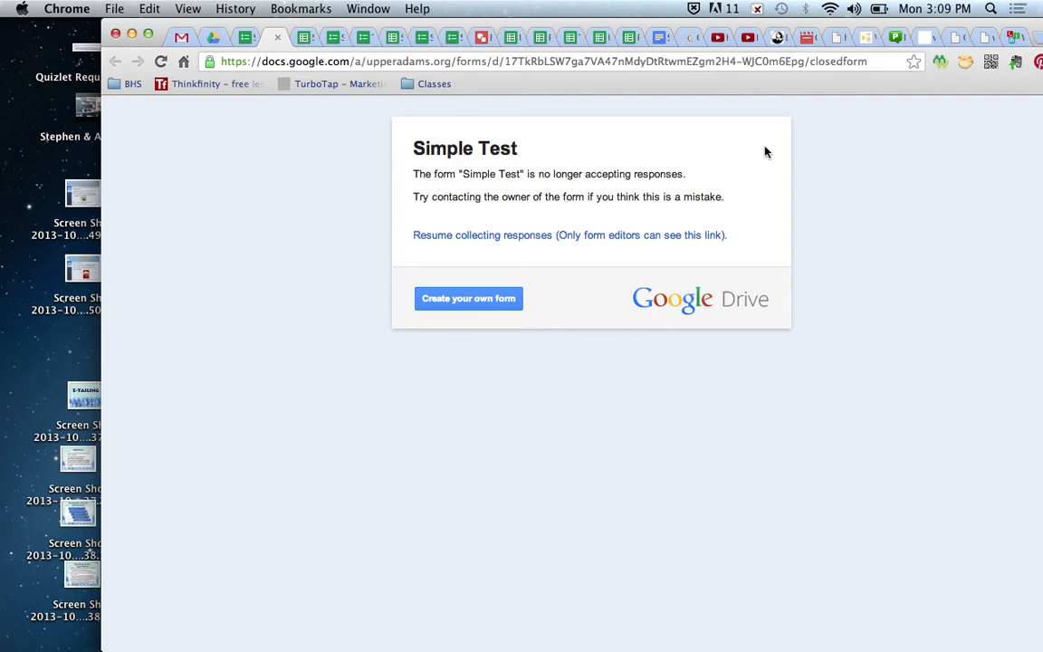
pyautogui.click(211, 40)
# - Browse My Drive > Personal Finance - Pd. 2 > TESTs and open the U6 - Banking Test - Pd. 2 form
pyautogui.click(121, 233)
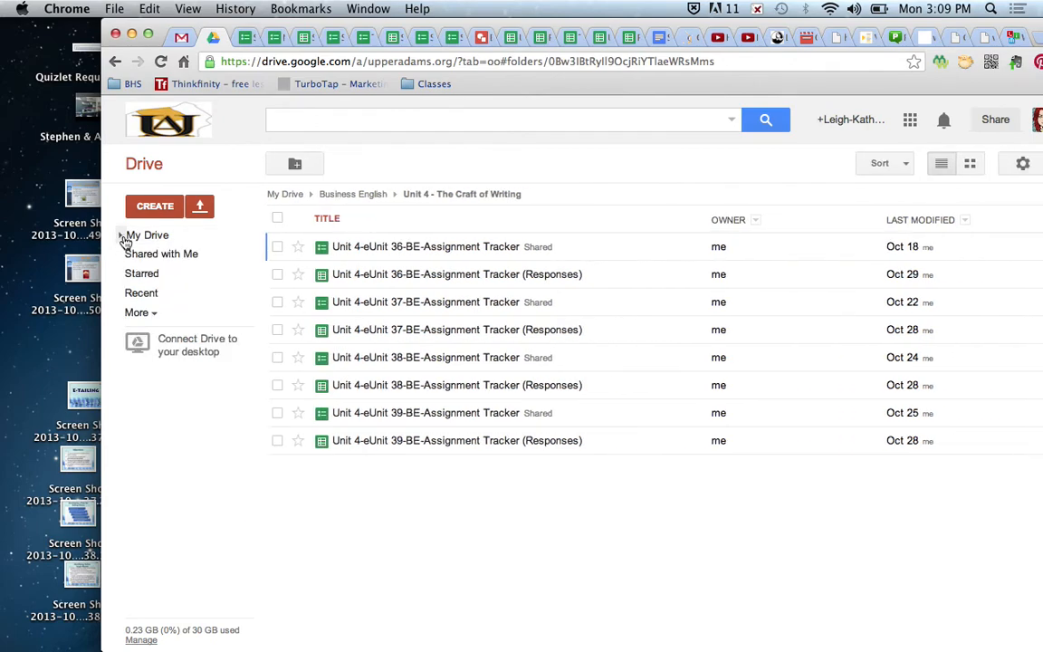
pyautogui.click(120, 234)
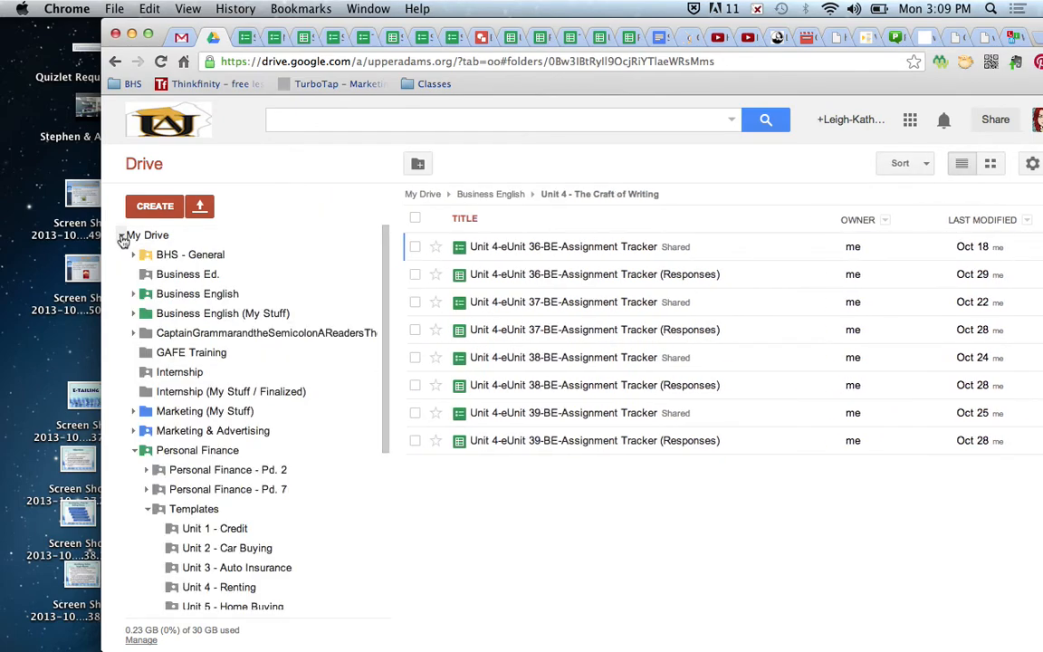
pyautogui.scroll(-3, 141, 462)
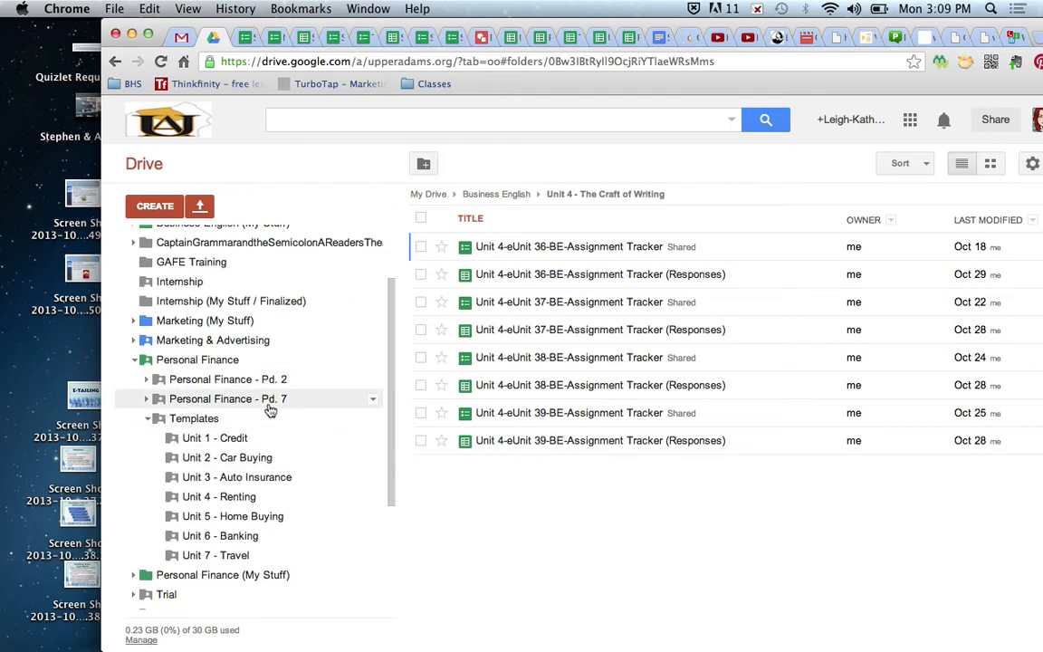
pyautogui.click(234, 384)
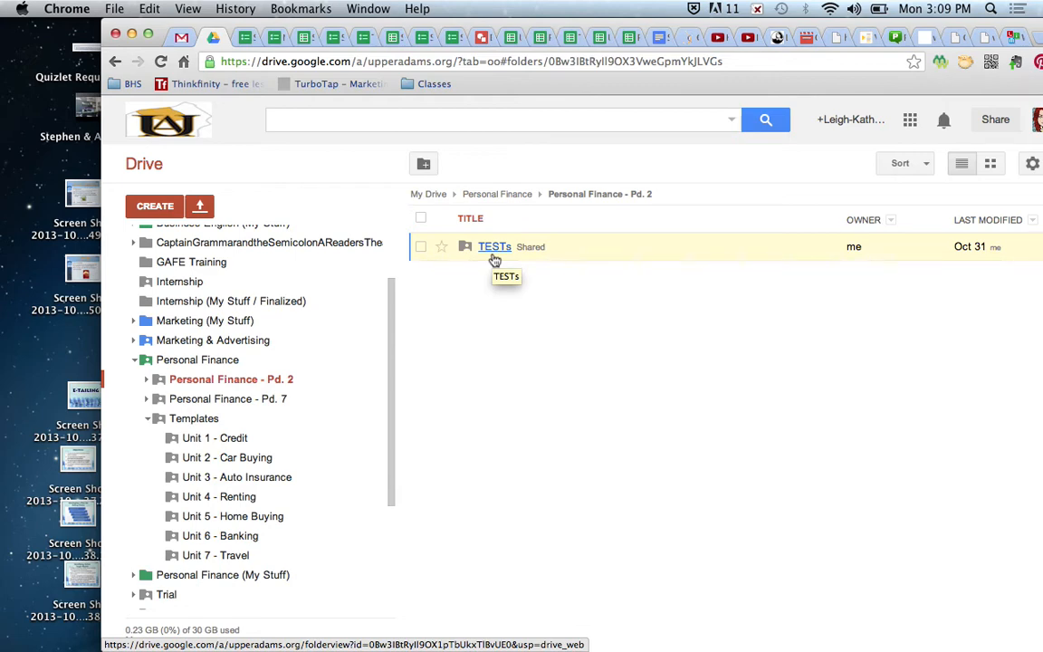
pyautogui.click(495, 258)
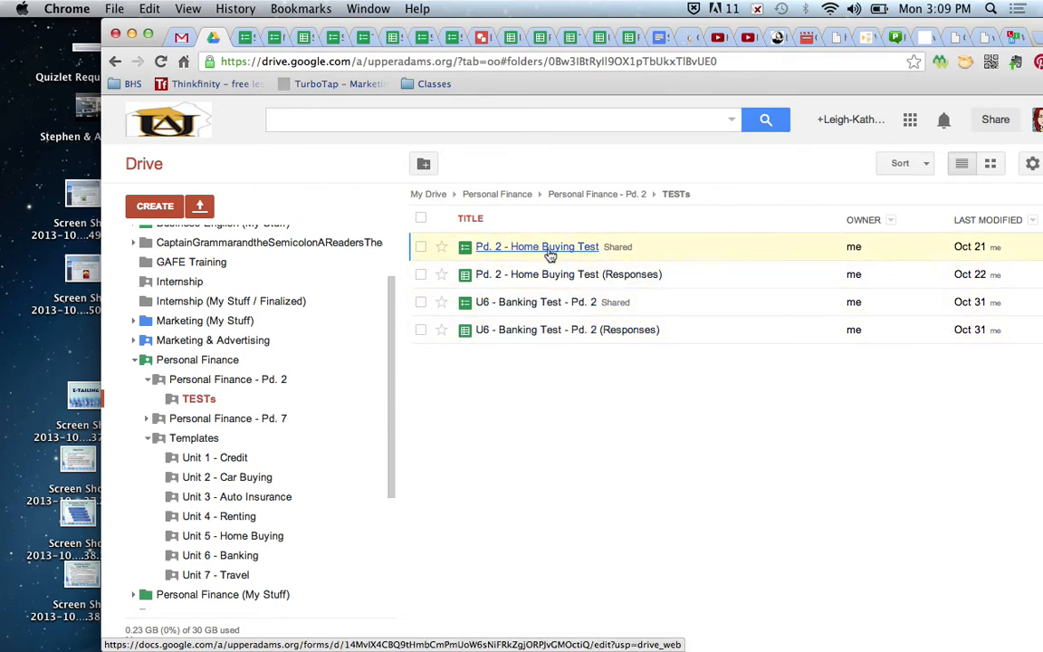
pyautogui.click(546, 308)
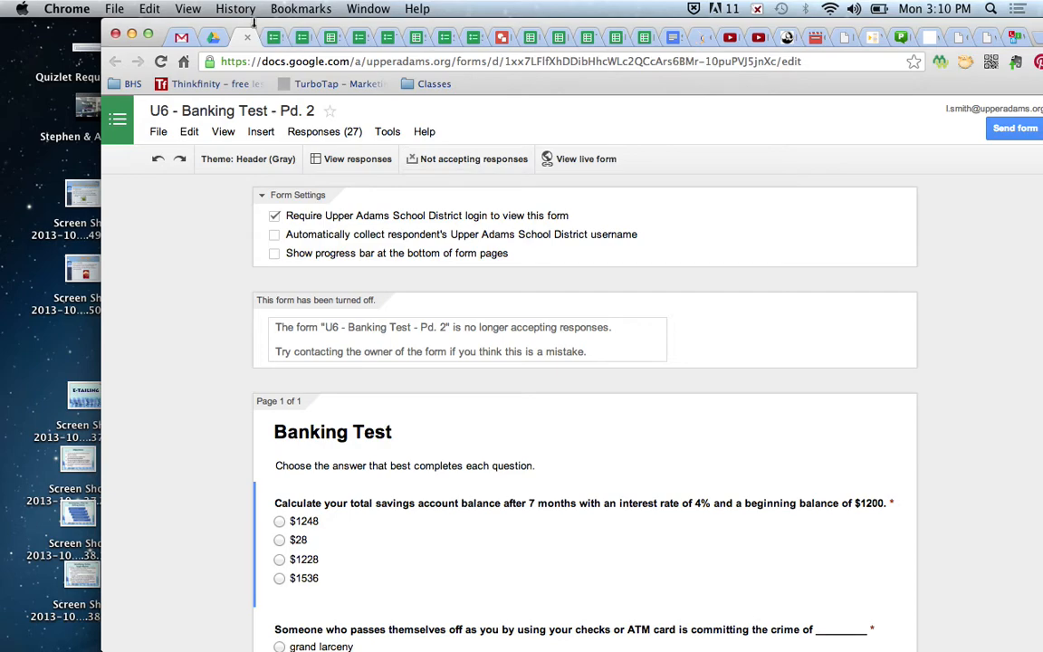
# - Close the Banking Test form and turn Simple Test back to accepting responses
pyautogui.click(248, 38)
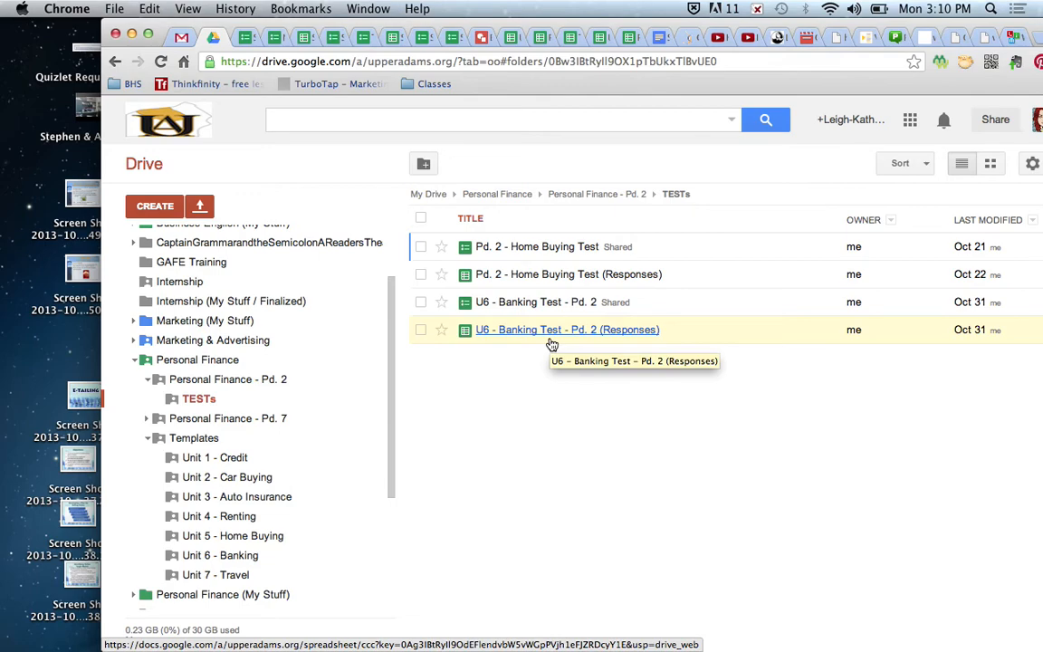
pyautogui.click(246, 39)
pyautogui.click(497, 161)
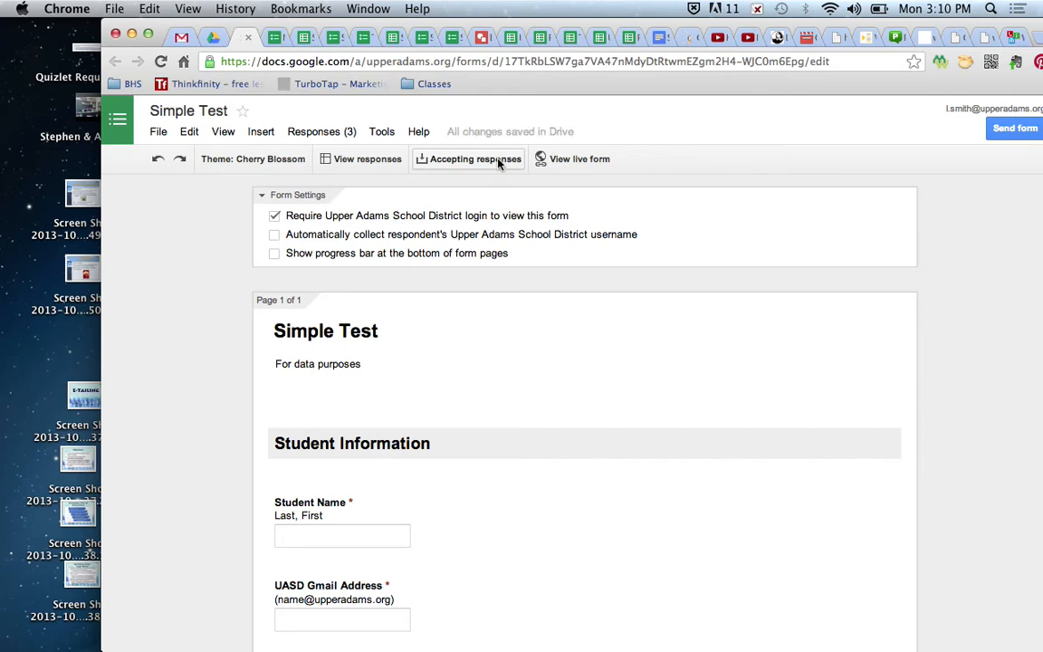
# - Return to the TESTs folder in Google Drive listing the Home Buying and Banking tests
pyautogui.click(216, 40)
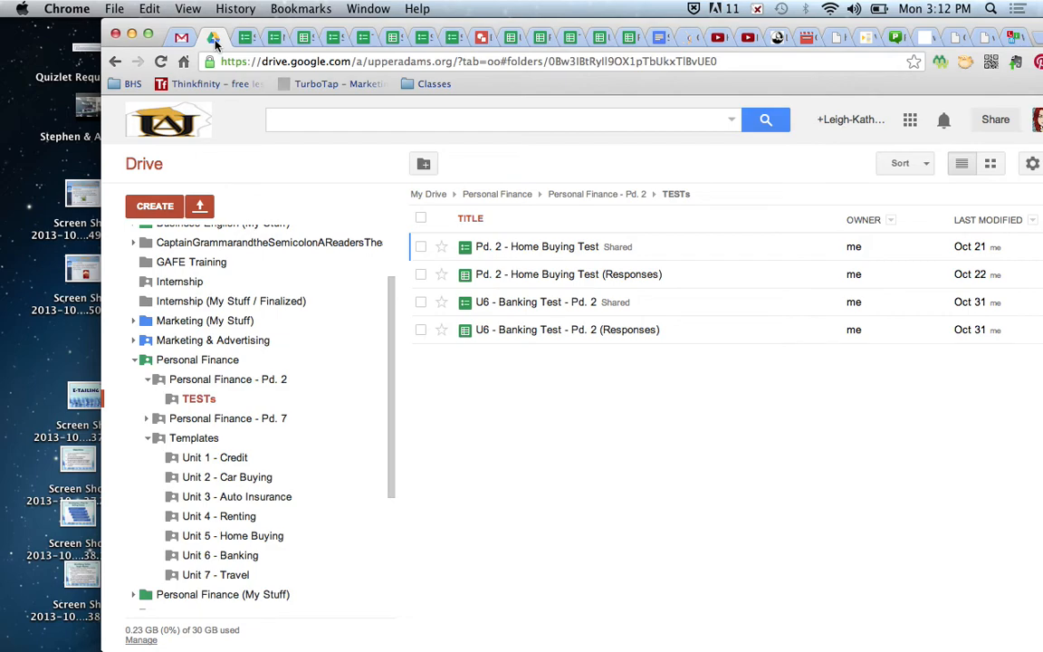
# - Shift the browser window left and show the BHS GAFE Training - Week 9 Forms drawing
pyautogui.scroll(3, 260, 272)
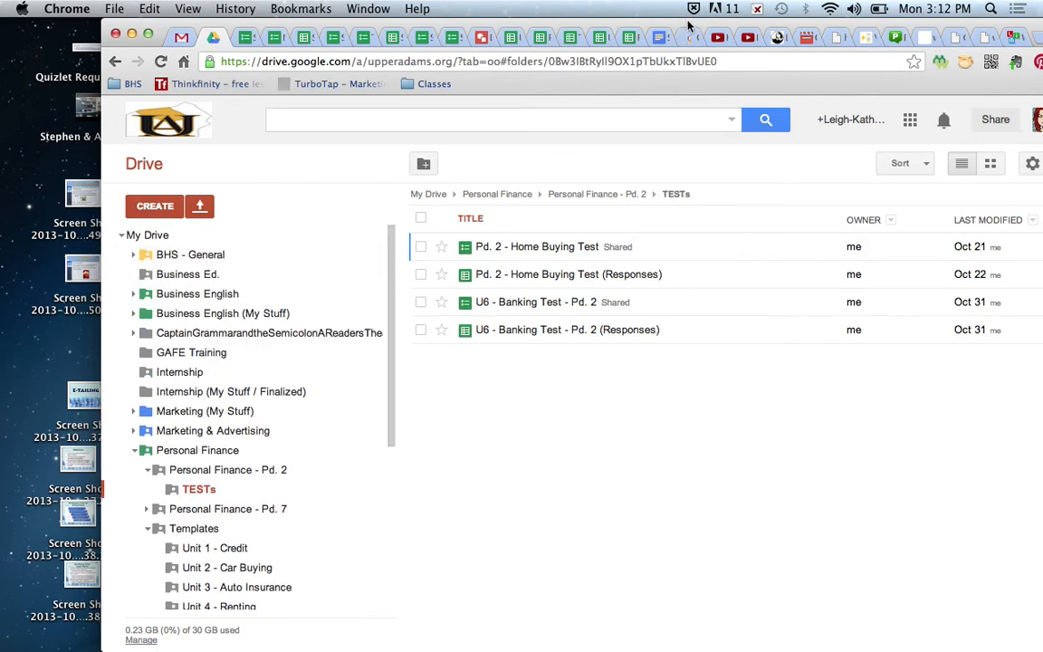
pyautogui.moveTo(687, 22); pyautogui.dragTo(589, 22)
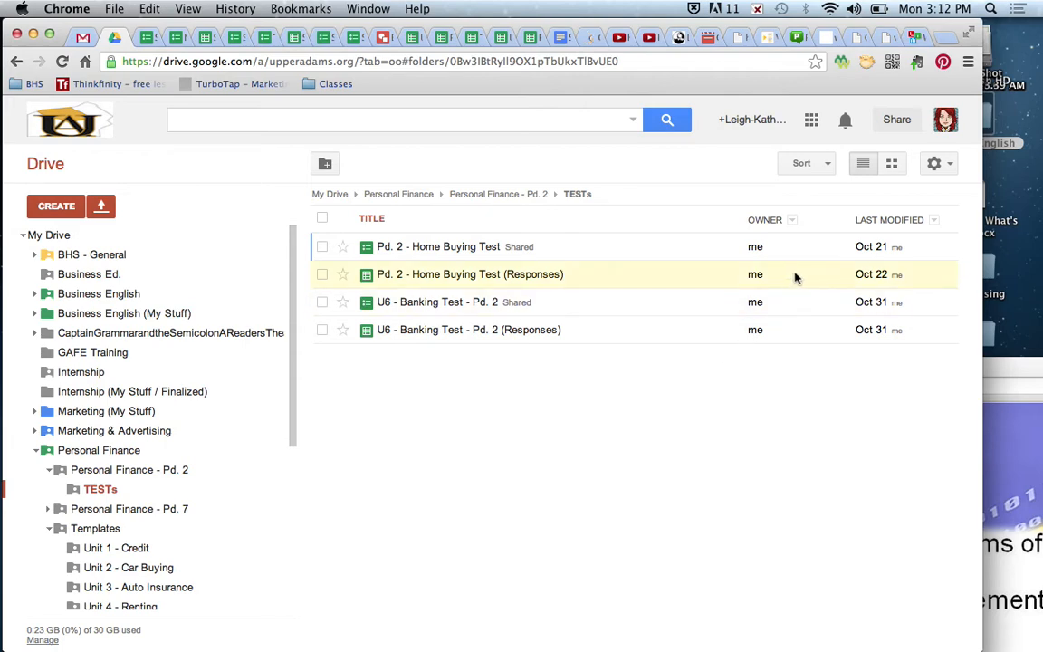
pyautogui.click(385, 38)
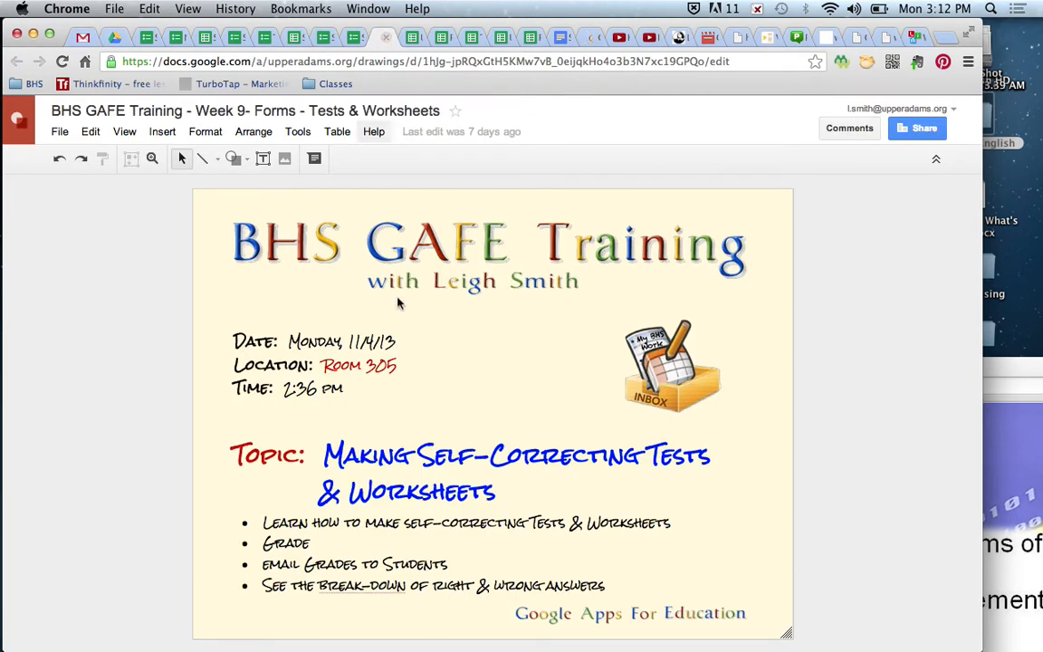